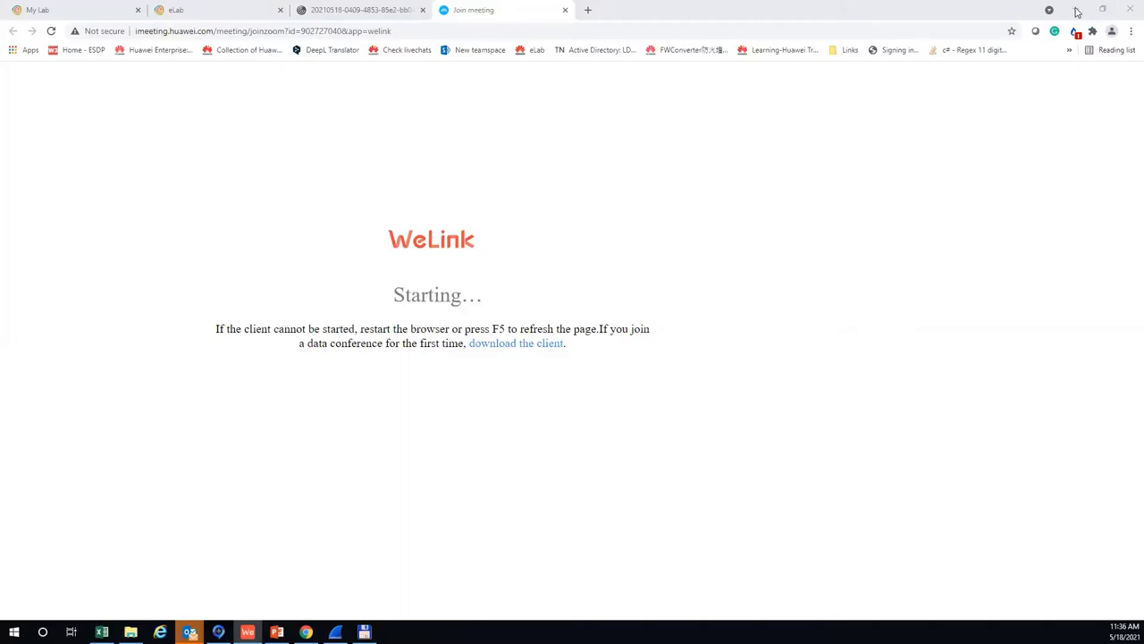
Minimize the Chrome and Wireshark windows so the Excel ticket spreadsheet shows
click(1076, 11)
click(1077, 10)
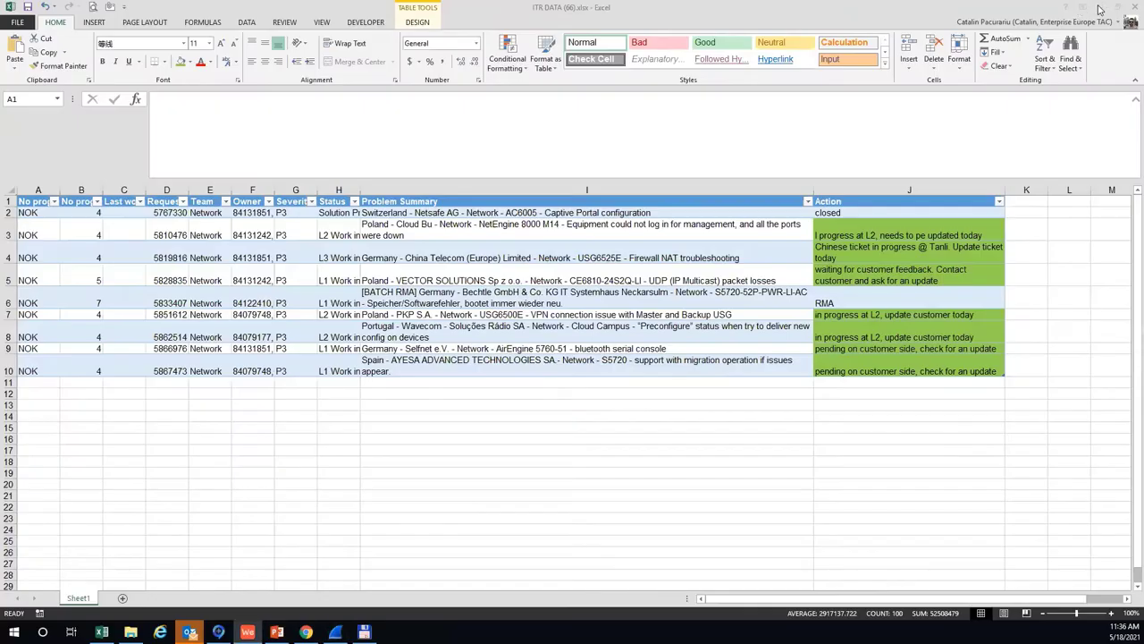
Minimize the Excel spreadsheet and close the 'URL filtering Training' folder window
click(1102, 9)
click(896, 75)
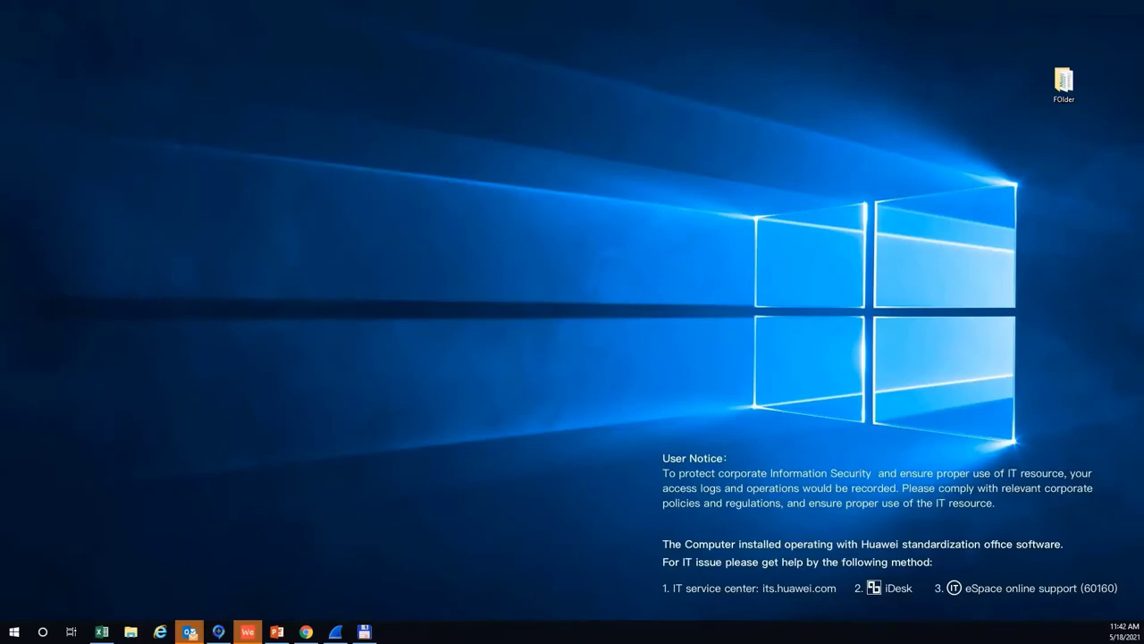
Bring back http.cap and step through the handshake packets to frame 4's HTTP GET /download.html
click(336, 632)
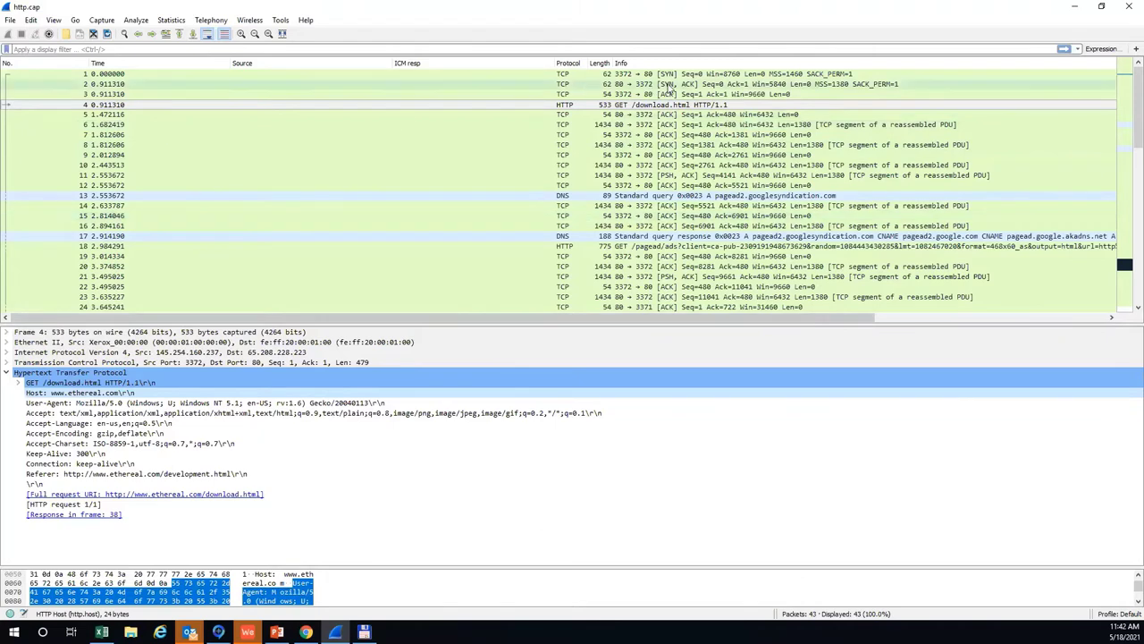
click(671, 85)
click(684, 77)
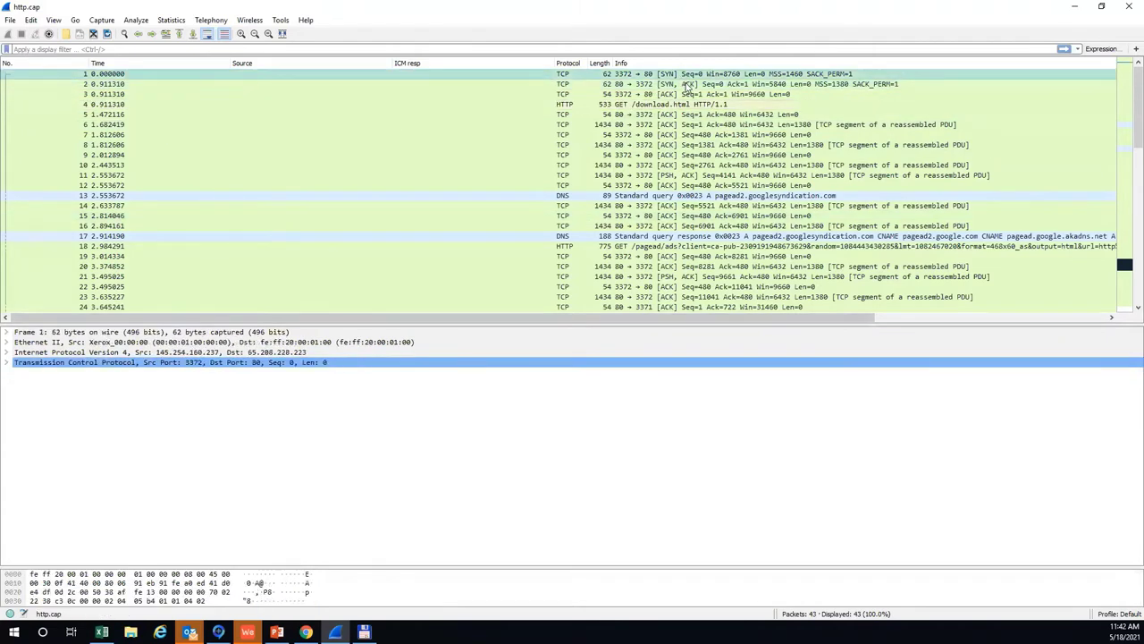
click(694, 85)
click(694, 94)
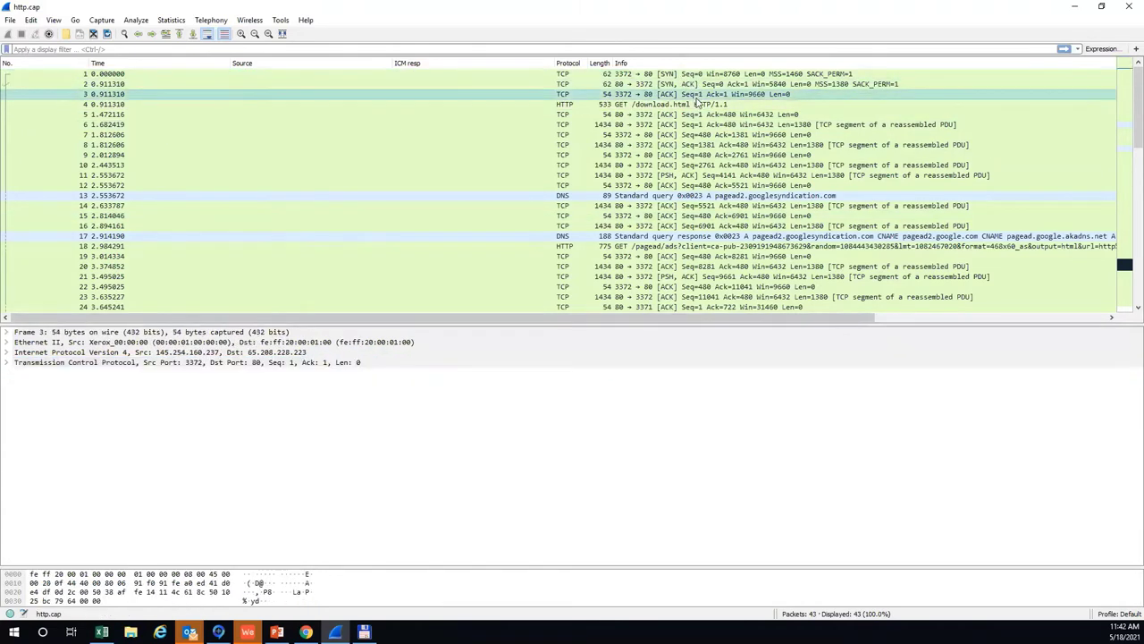
click(651, 104)
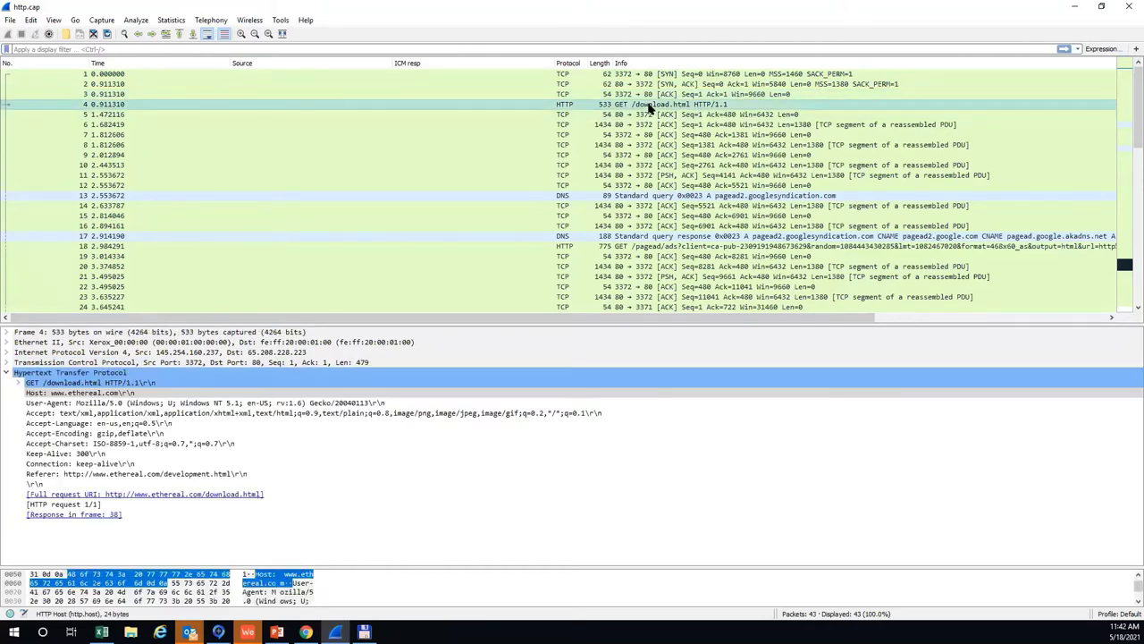
Select the Referer header, then present slide 14 of the PowerPoint deck from the current slide
click(65, 477)
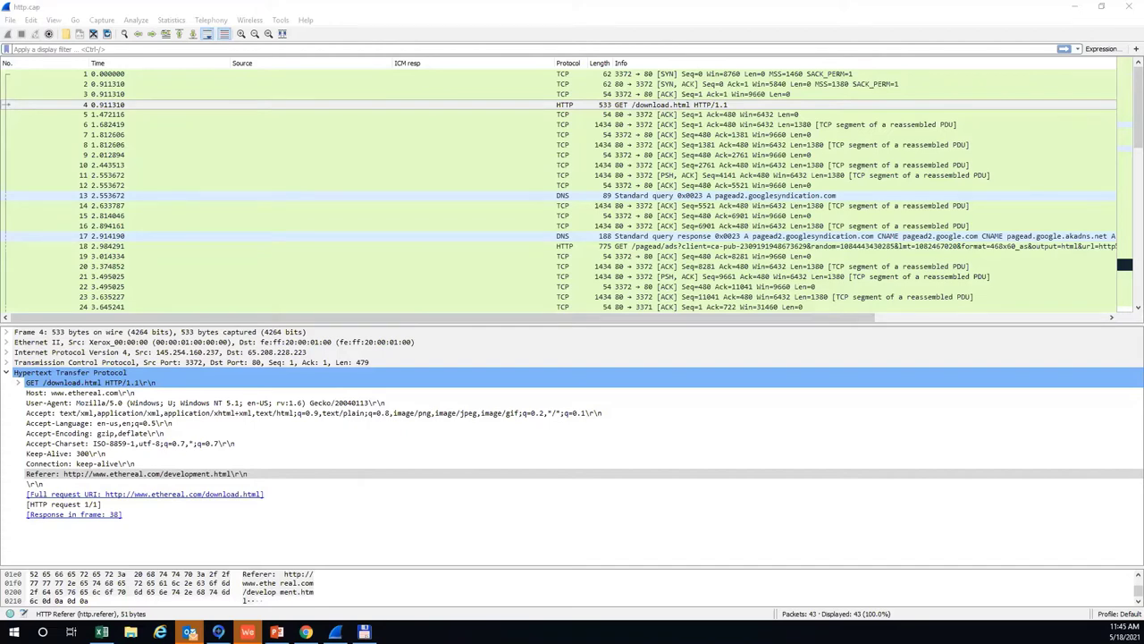
click(277, 632)
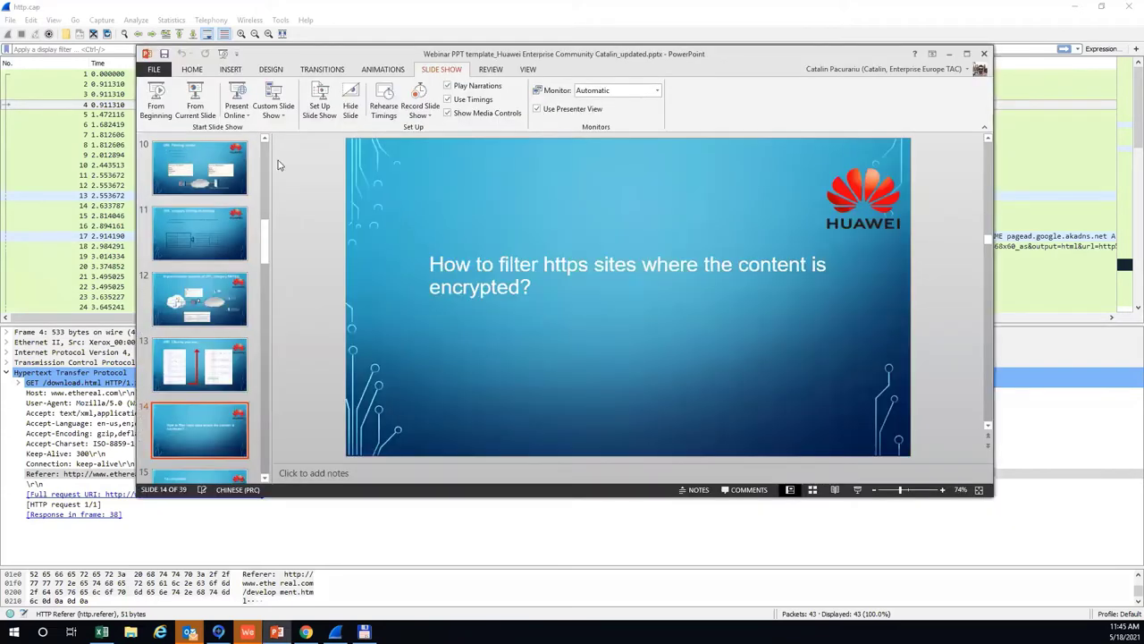
click(198, 106)
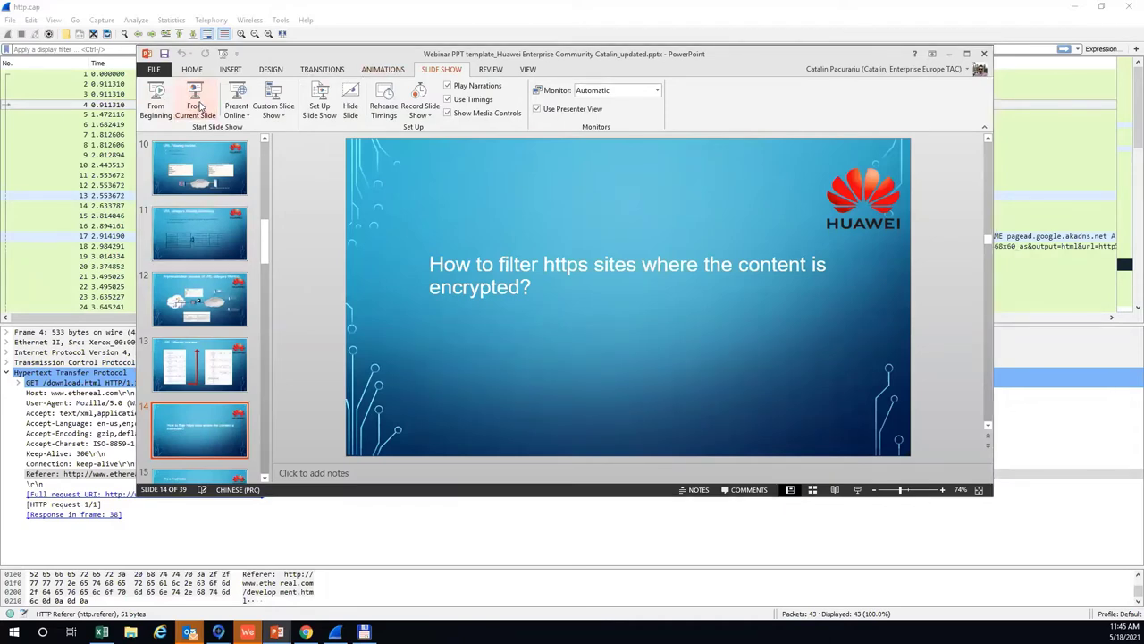
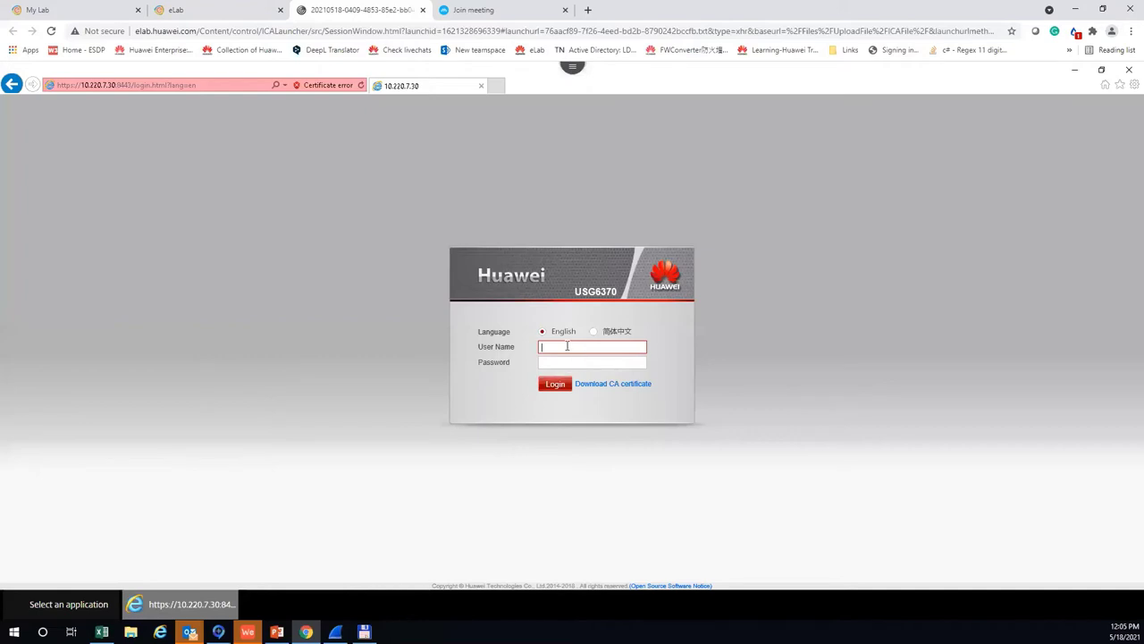
Log in to the firewall web console as admin with the administrator password
key(Tab)
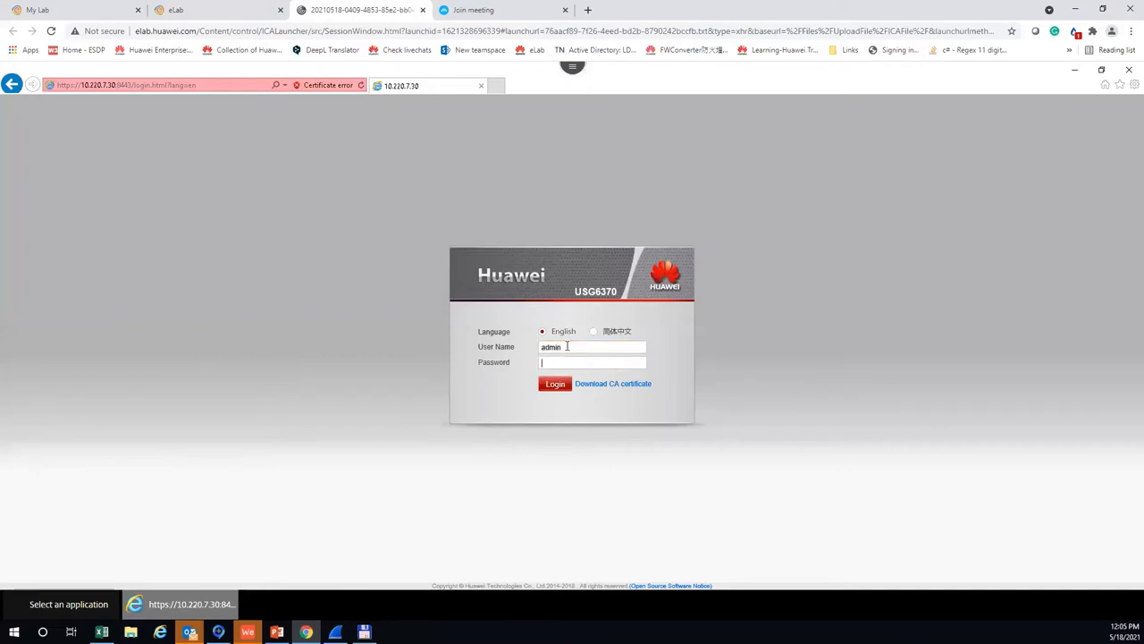
key(Return)
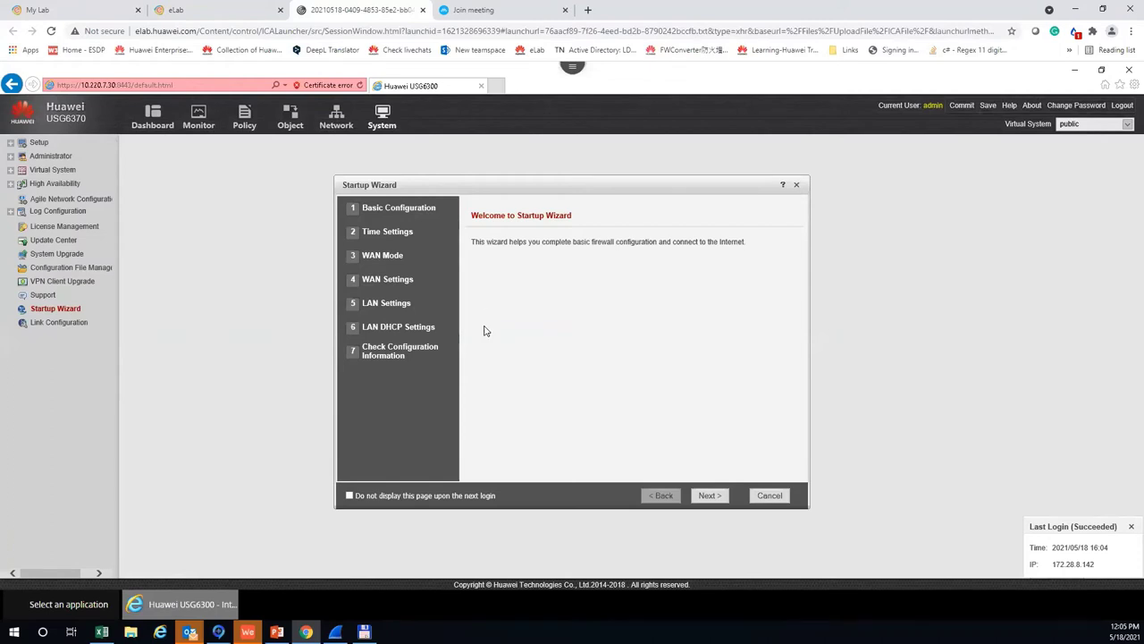
Close the Startup Wizard and go to the System section's System Time page
click(797, 184)
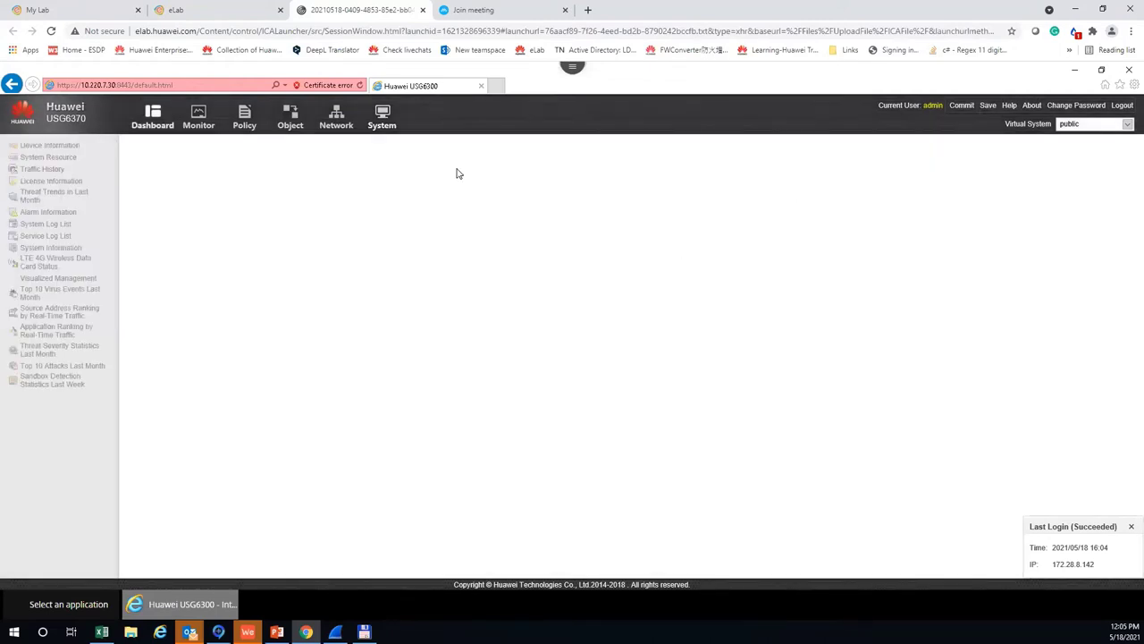
click(384, 128)
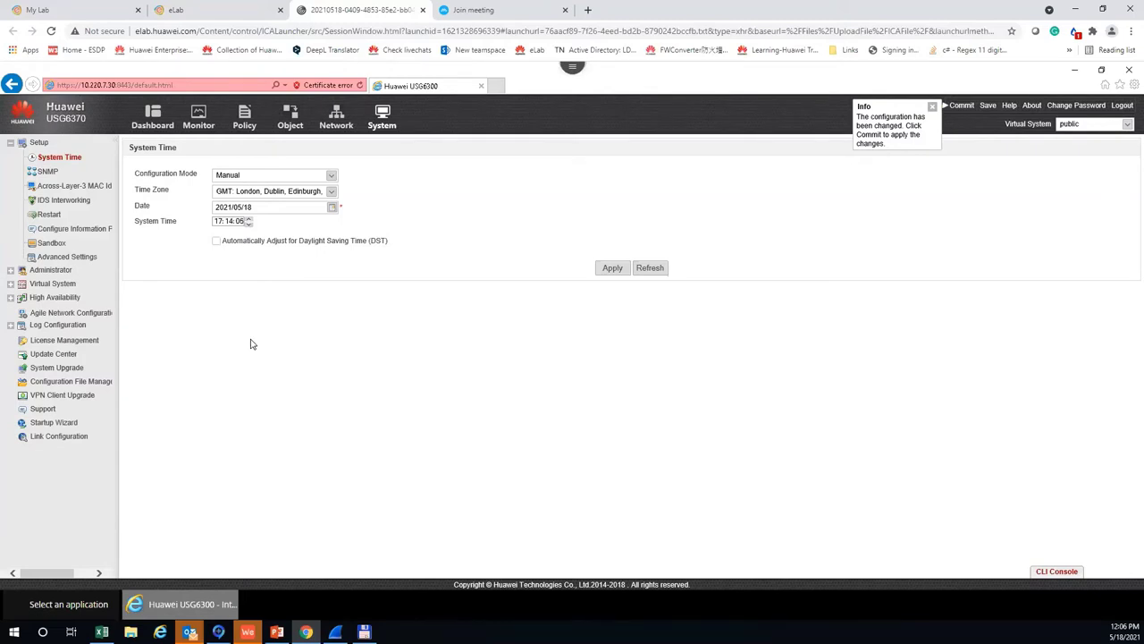
Show the License Management page with license validity and enabled features
click(80, 342)
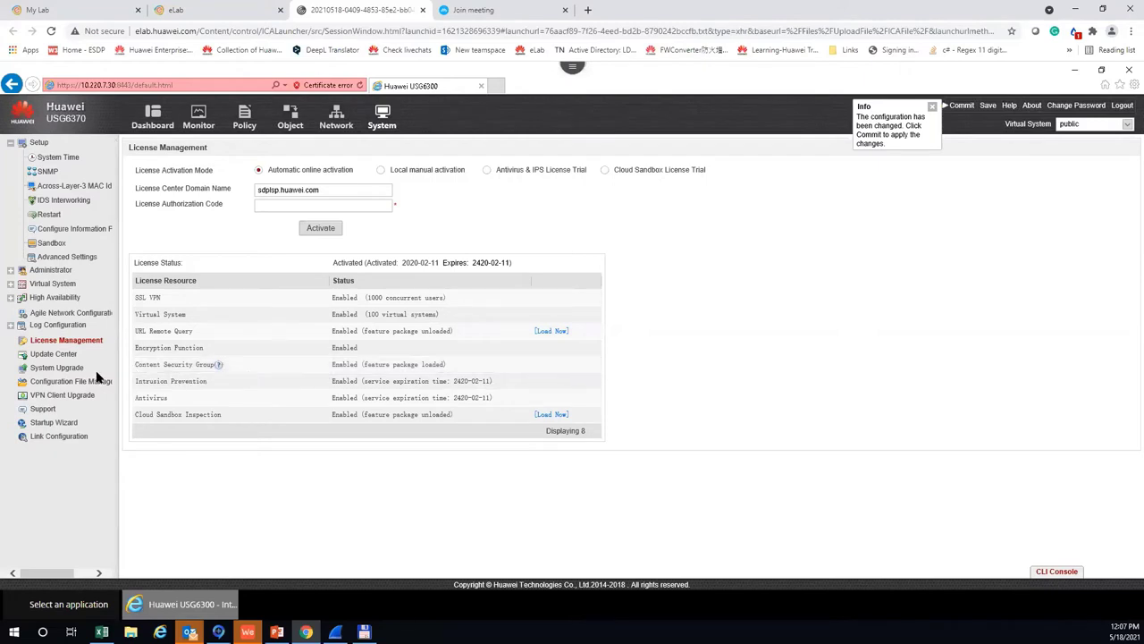
Check signature database status in Update Center, then view the System Upgrade file list
click(68, 356)
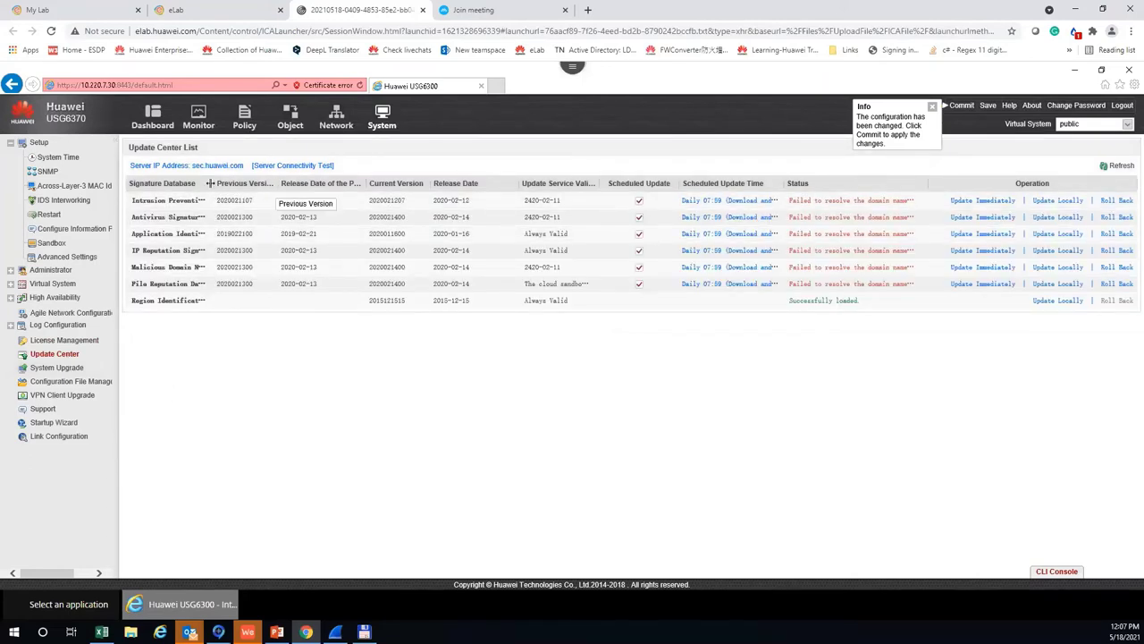
drag(211, 183, 327, 183)
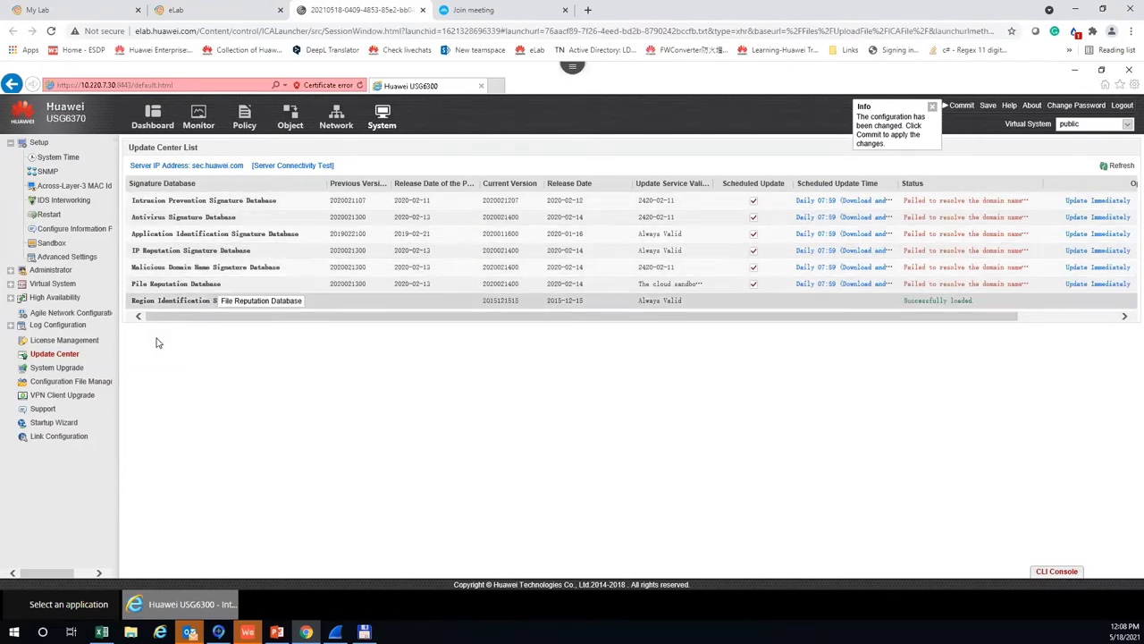
click(72, 369)
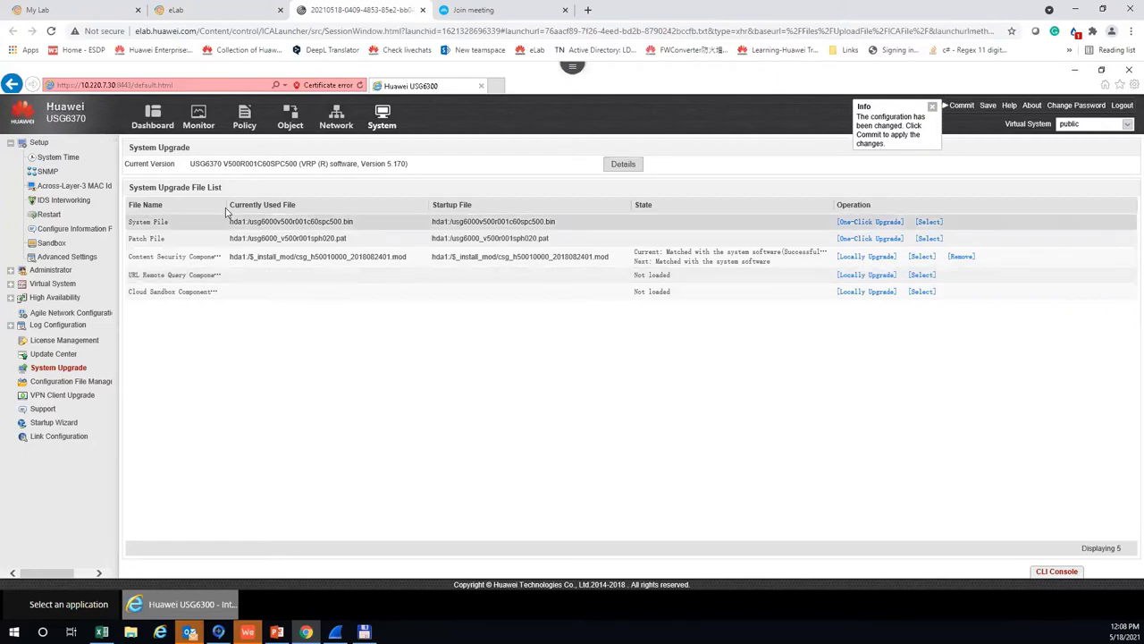
Widen the File Name column to read full upgrade file names, then go to Object
drag(226, 208, 147, 289)
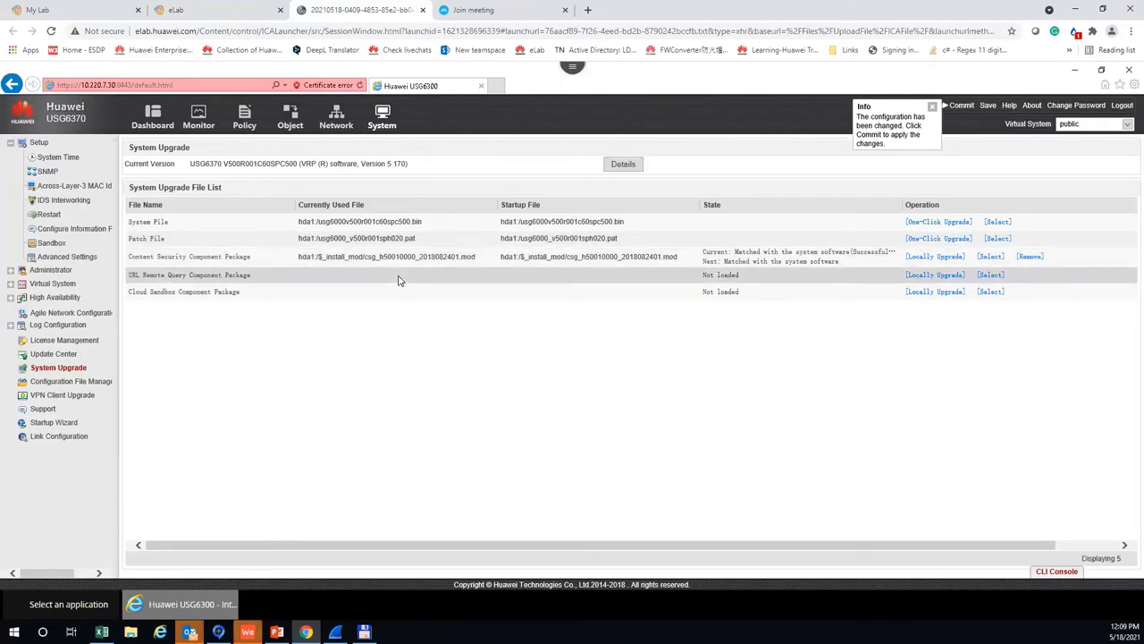
click(290, 123)
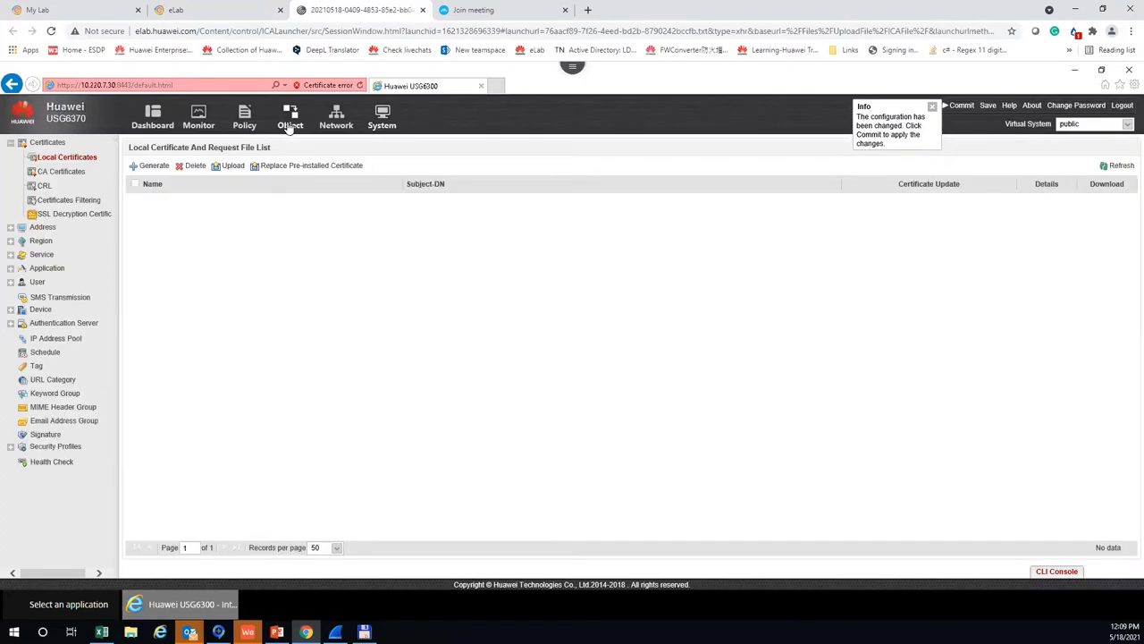
Go to the Policy section's Security Policy List with its 8 existing rules
click(251, 121)
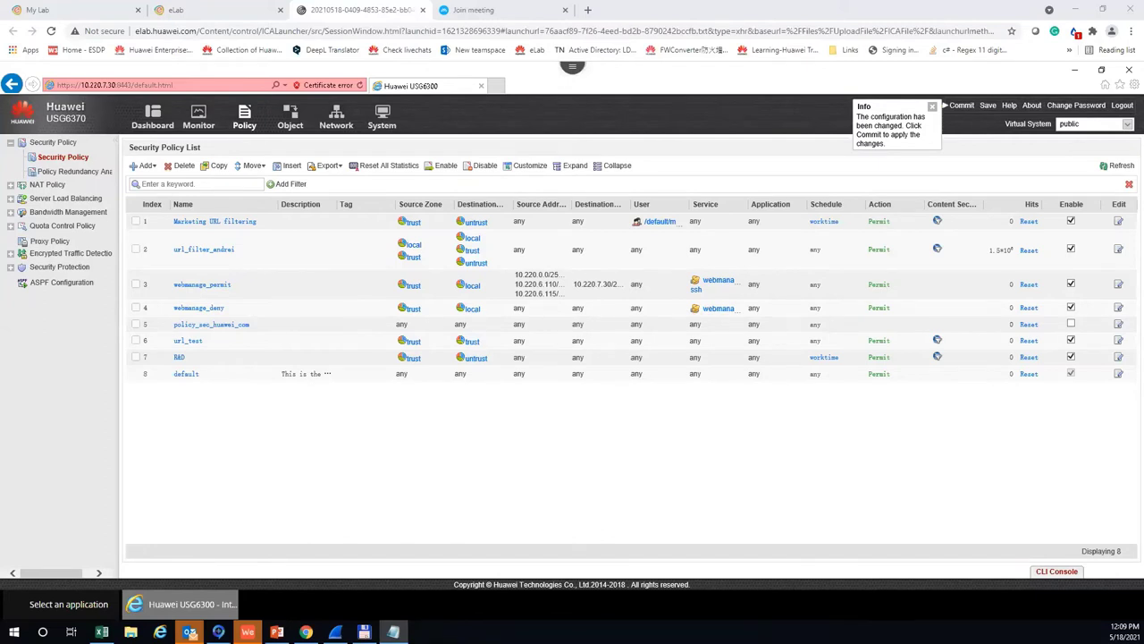
In Notepad, write 'filtering for the R&D department' and '2. the can connect only to technology websites'
key(alt+Tab)
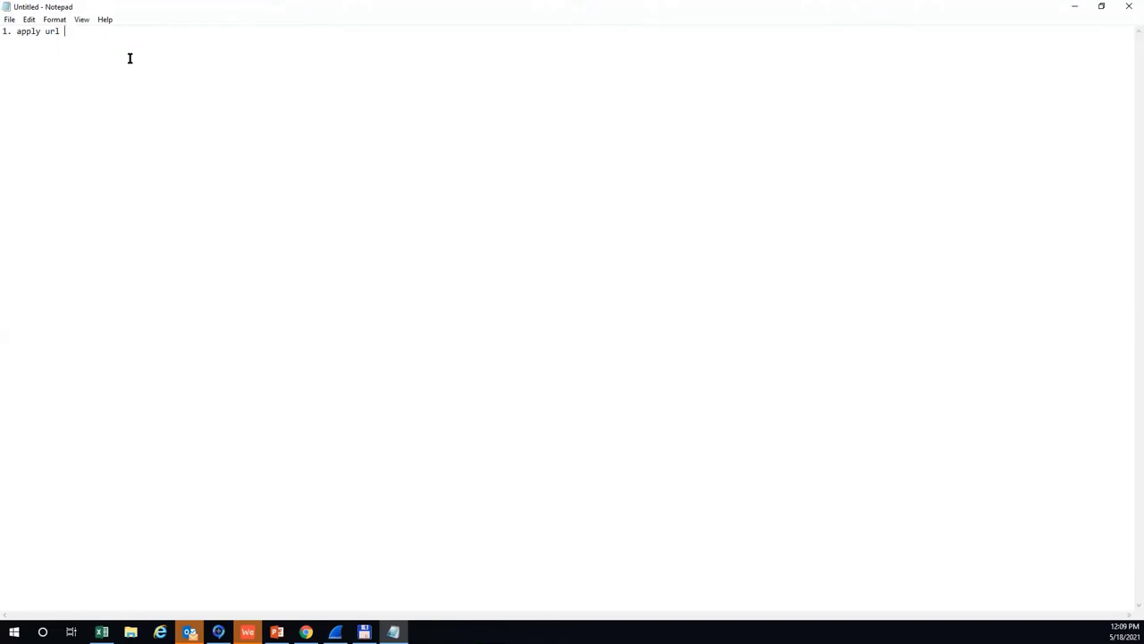
text(filtering for the R&D depa)
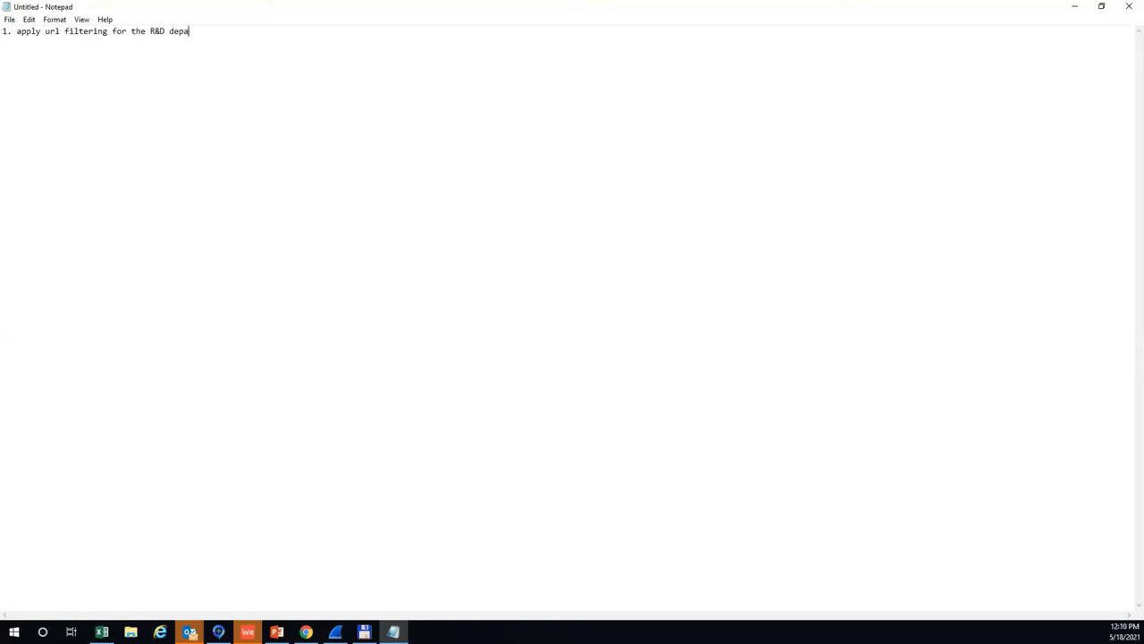
text(rtment)
key(Return)
text(2.)
text(the can connect only t)
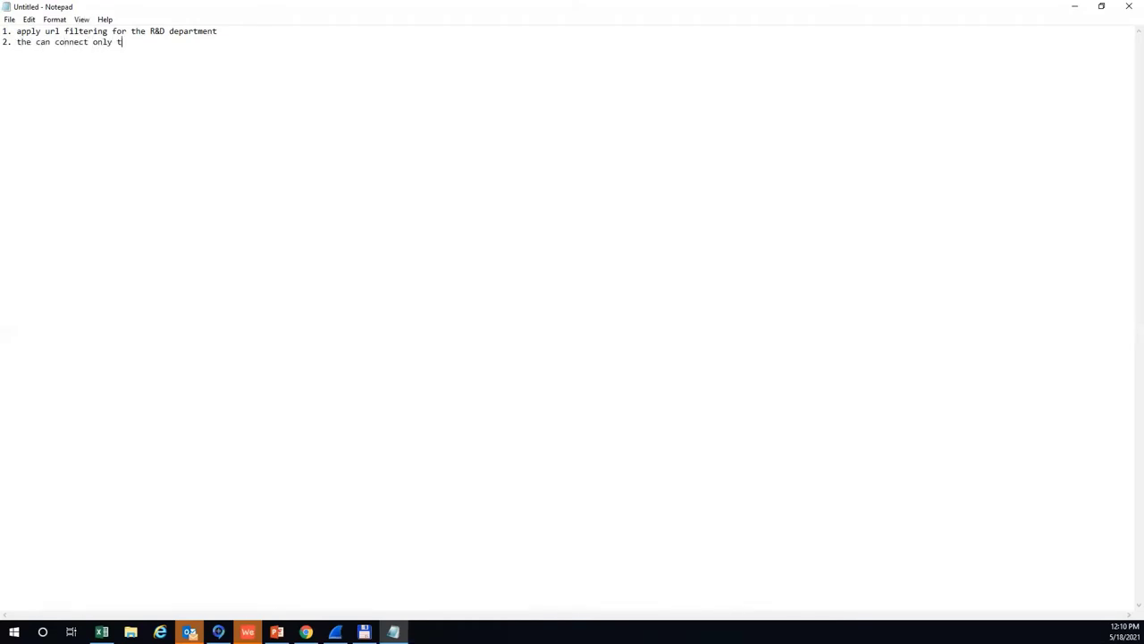
text(o technology)
text( web)
text(sites)
text(.)
key(BackSpace)
text(3. whitelist )
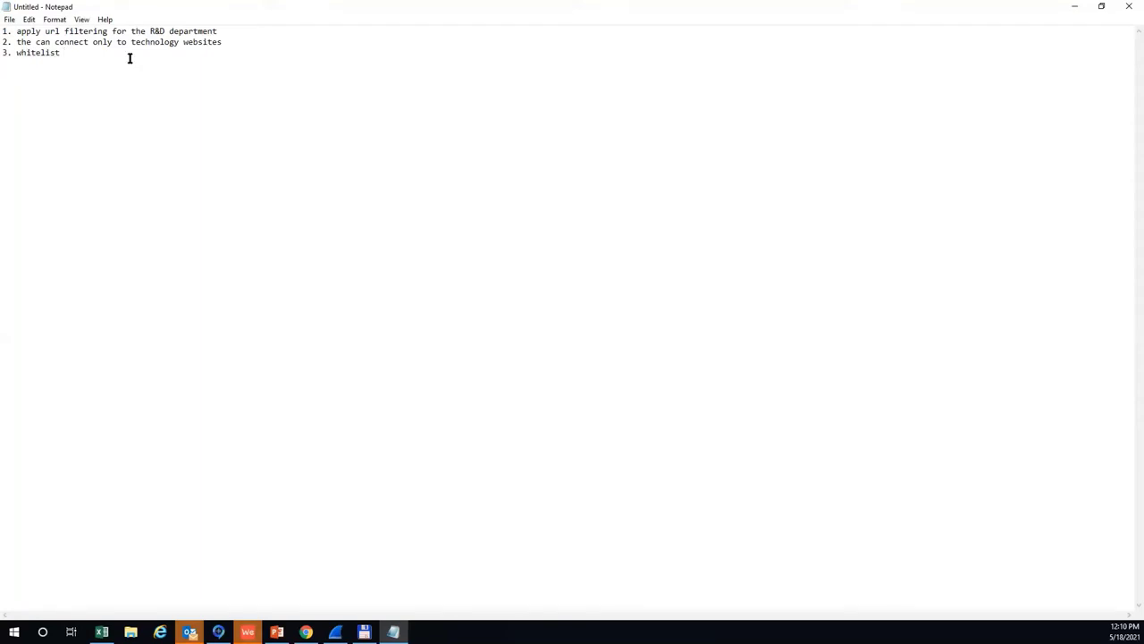
text(www.)
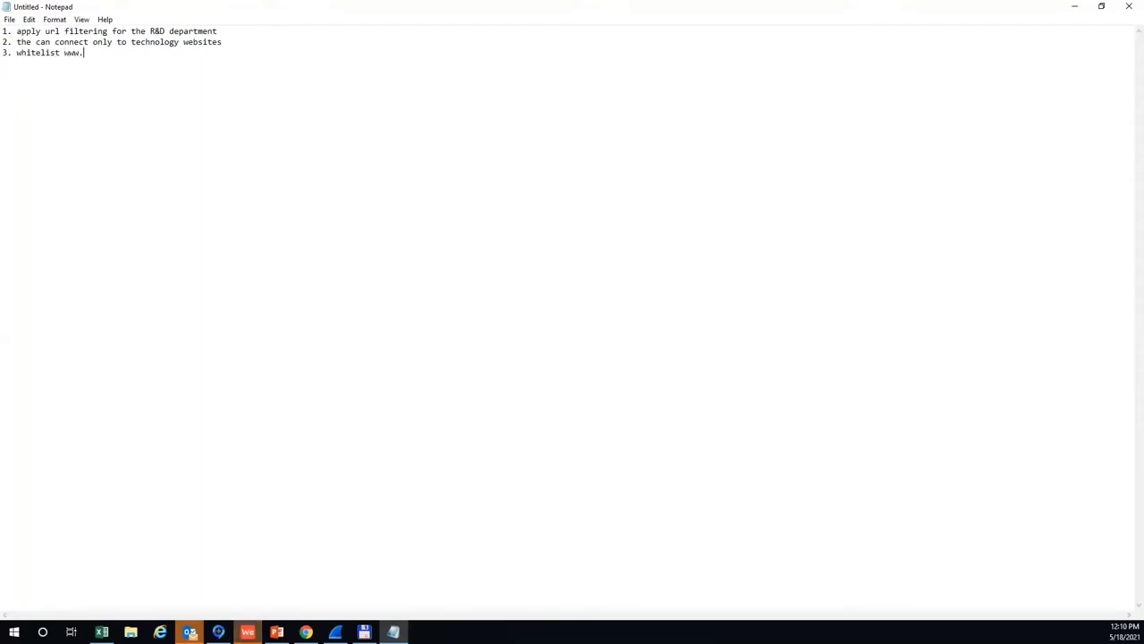
text(yahoo.com)
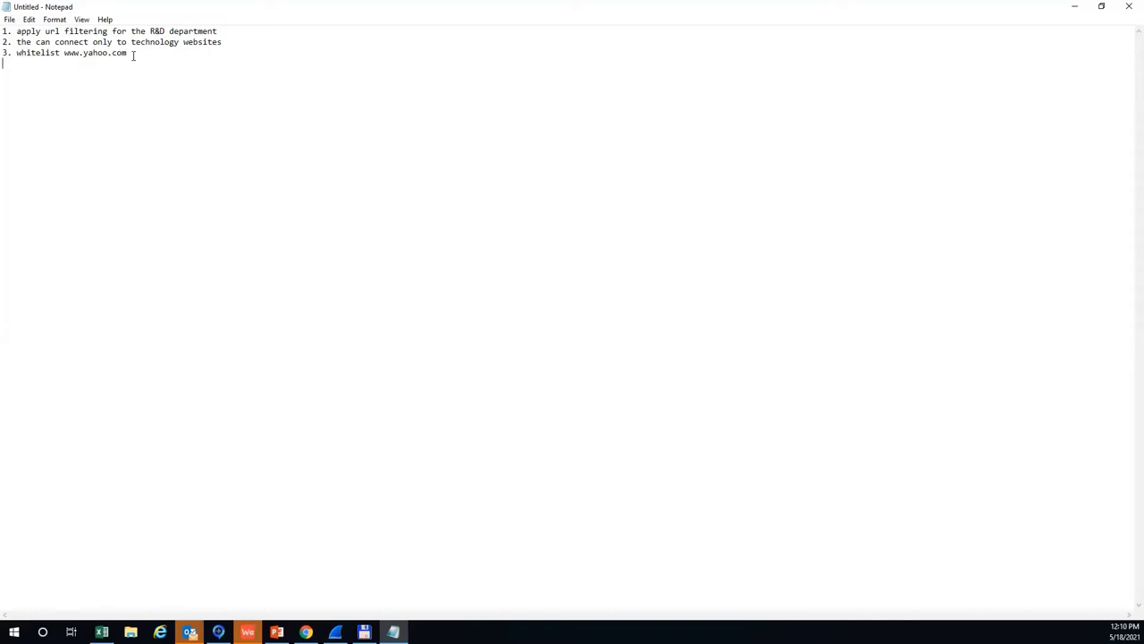
key(Return)
text(4. )
text(user-)
text(definded categ)
text(ory)
text( :)
text( <)
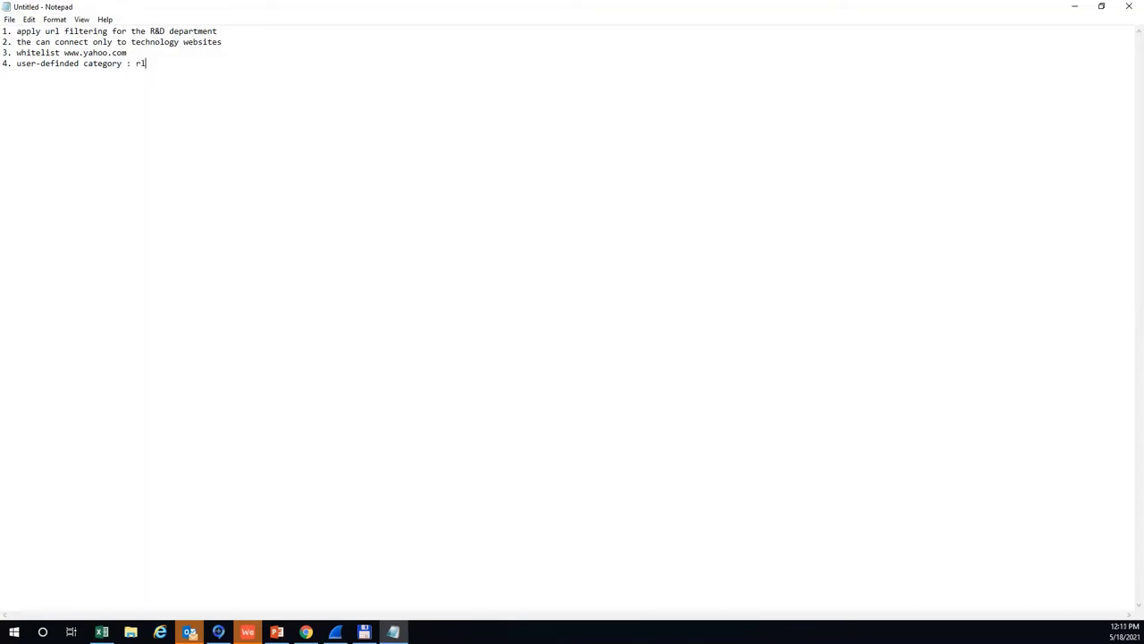
key(BackSpace)
key(BackSpace)
text(common websites ---> www.game.com)
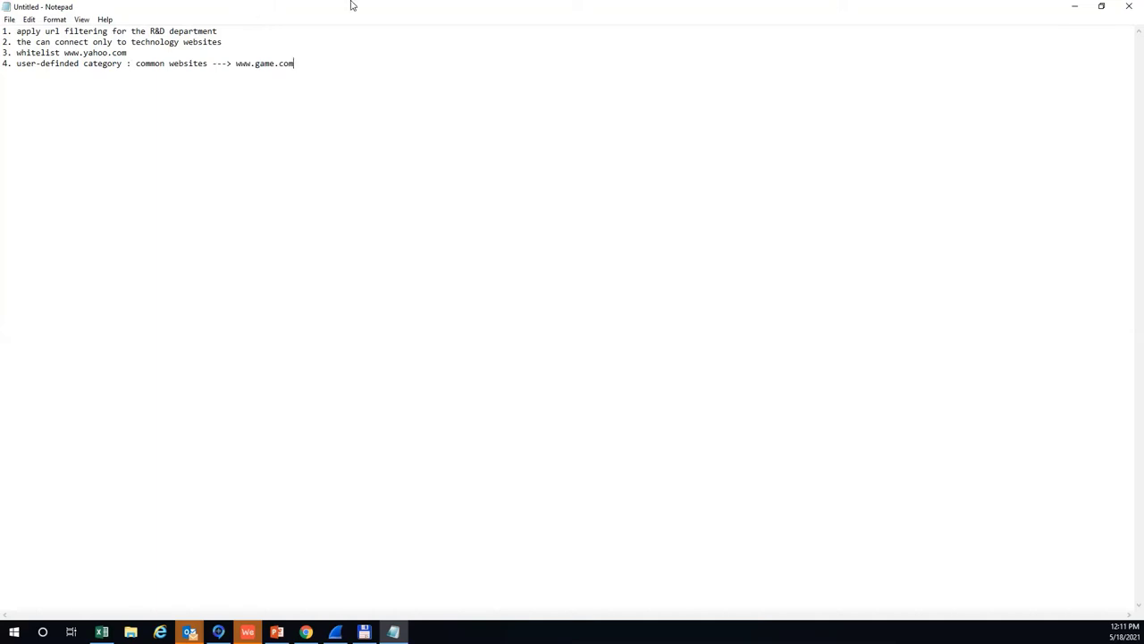
key(alt+Tab)
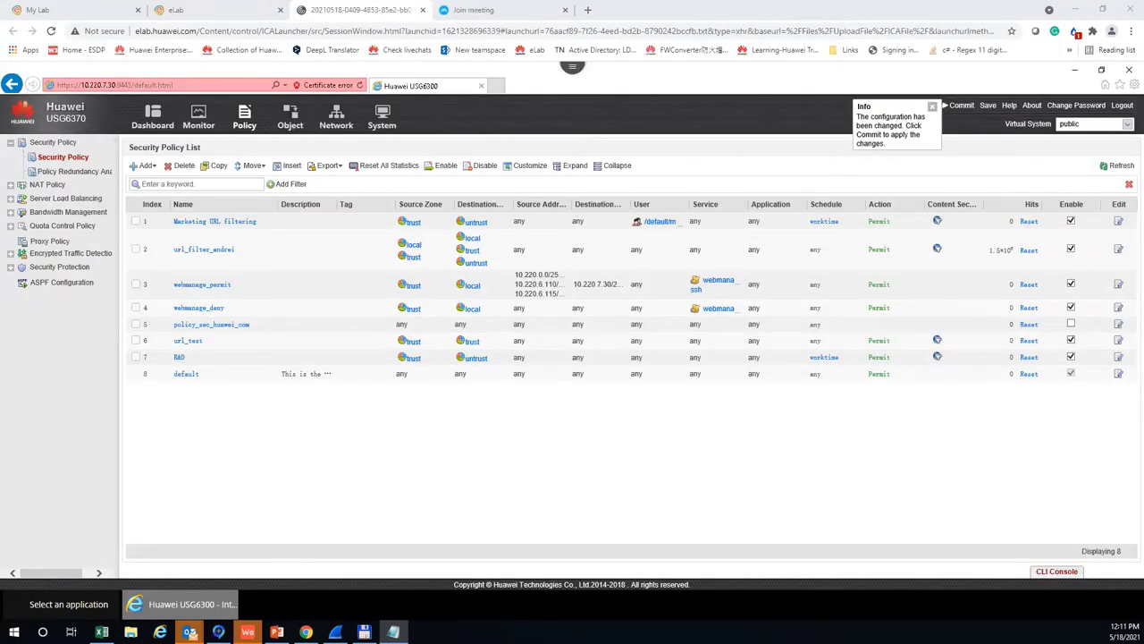
Under Object > User > default, begin adding a new security group
click(291, 125)
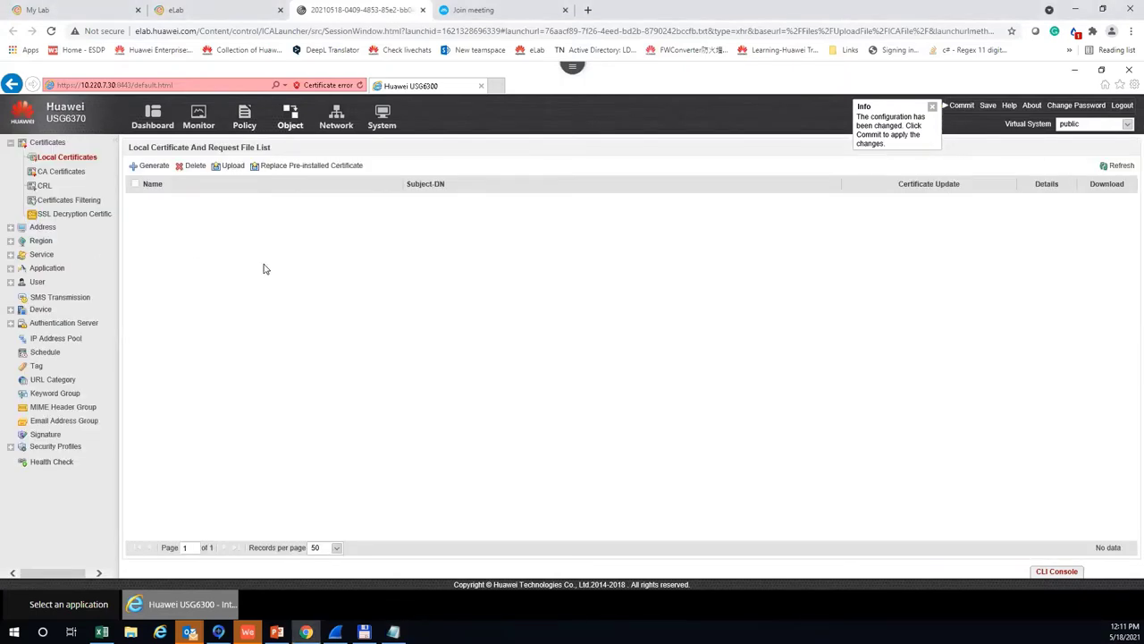
click(40, 282)
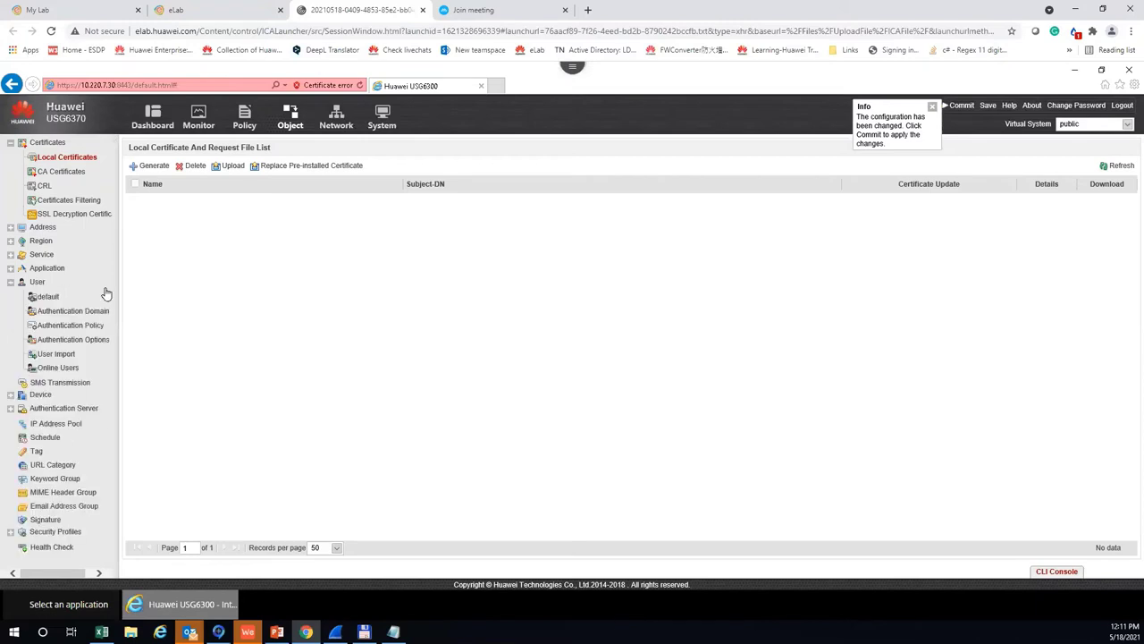
click(52, 297)
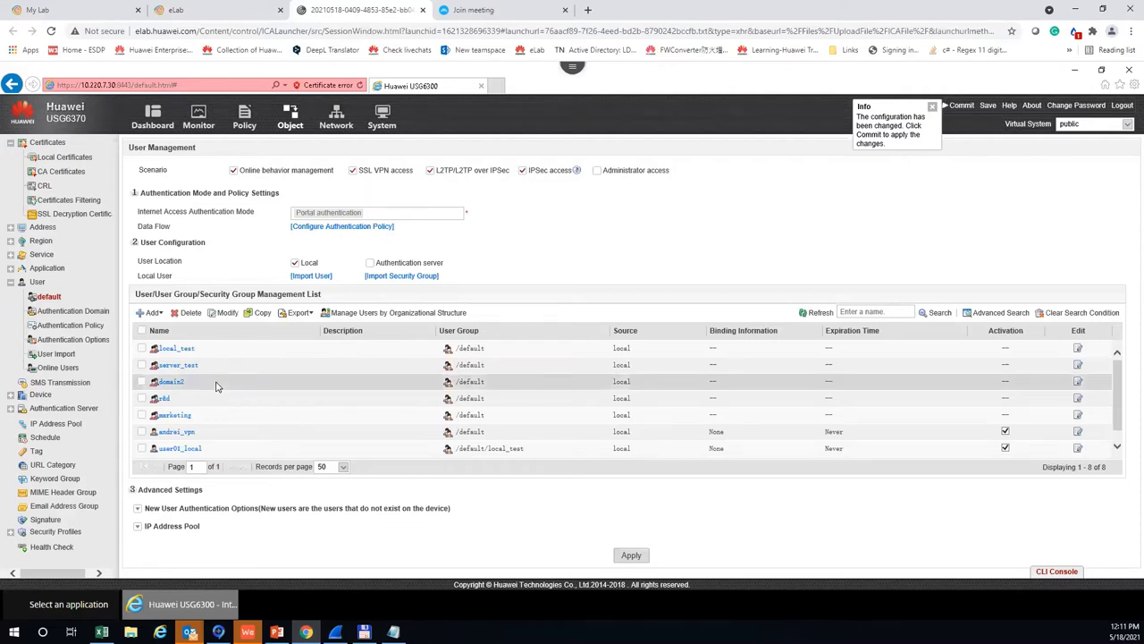
click(148, 313)
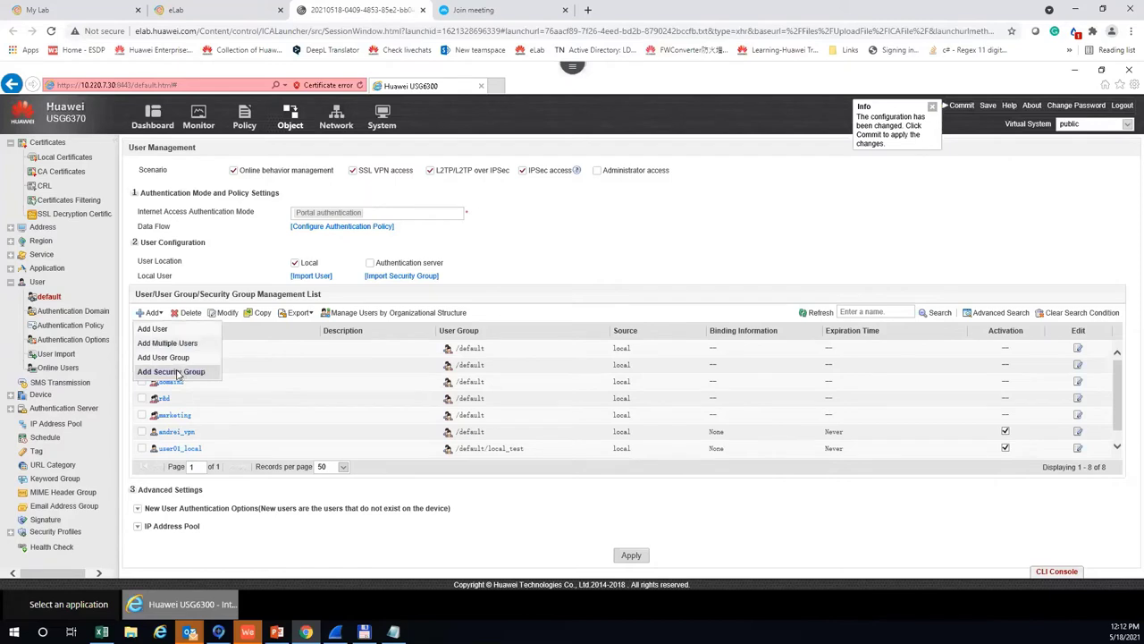
click(178, 372)
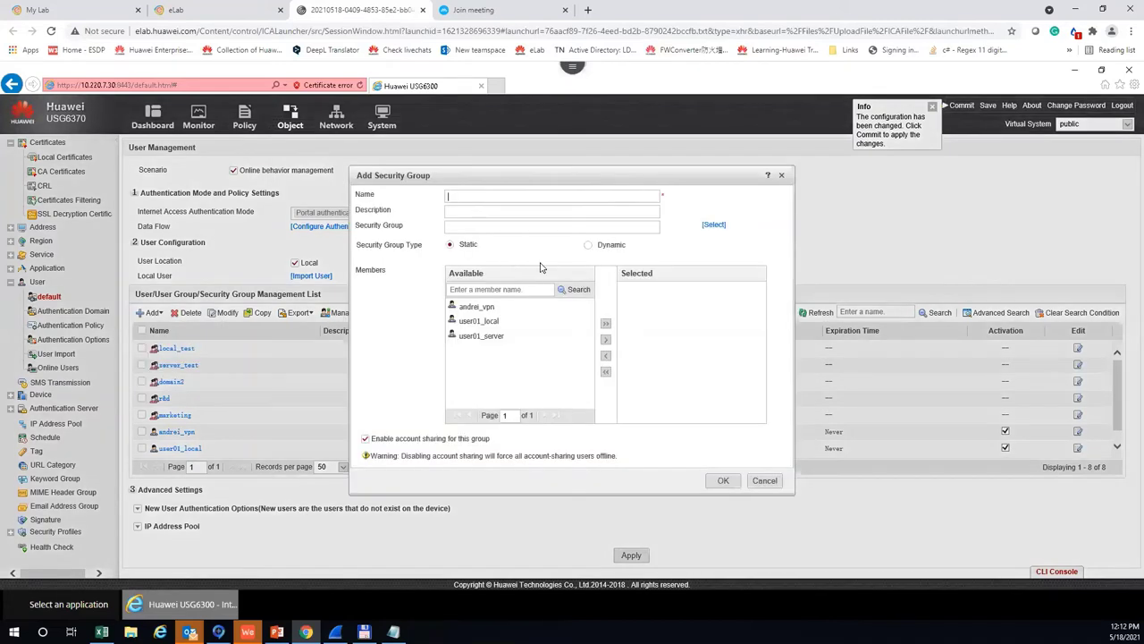
Name the security group R&D and add user01_local as a member
text(R&D)
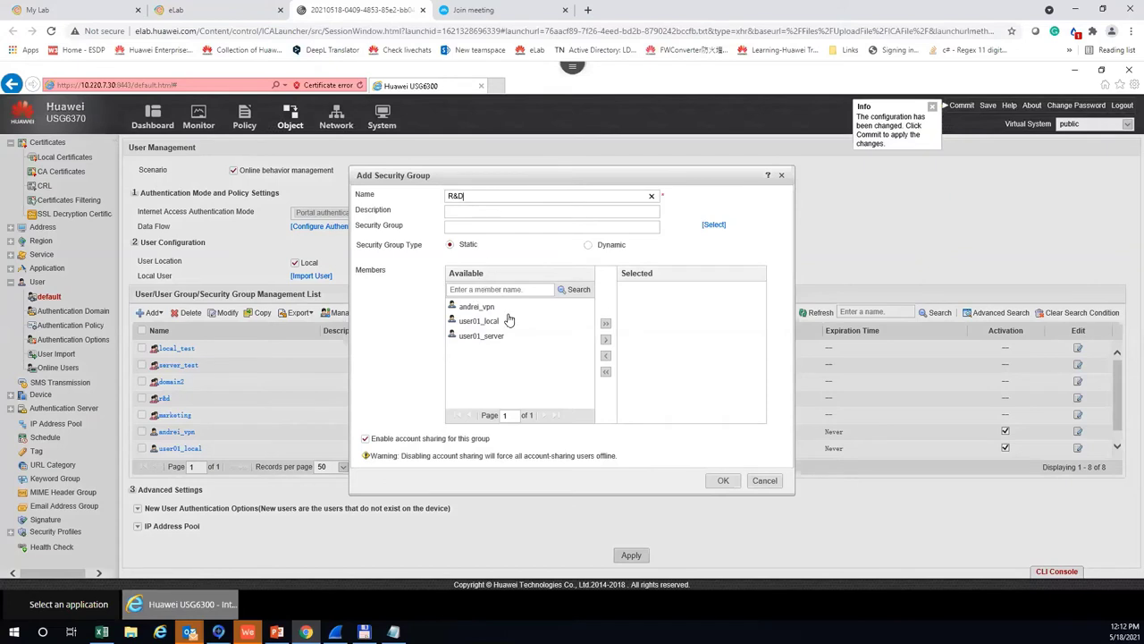
click(483, 307)
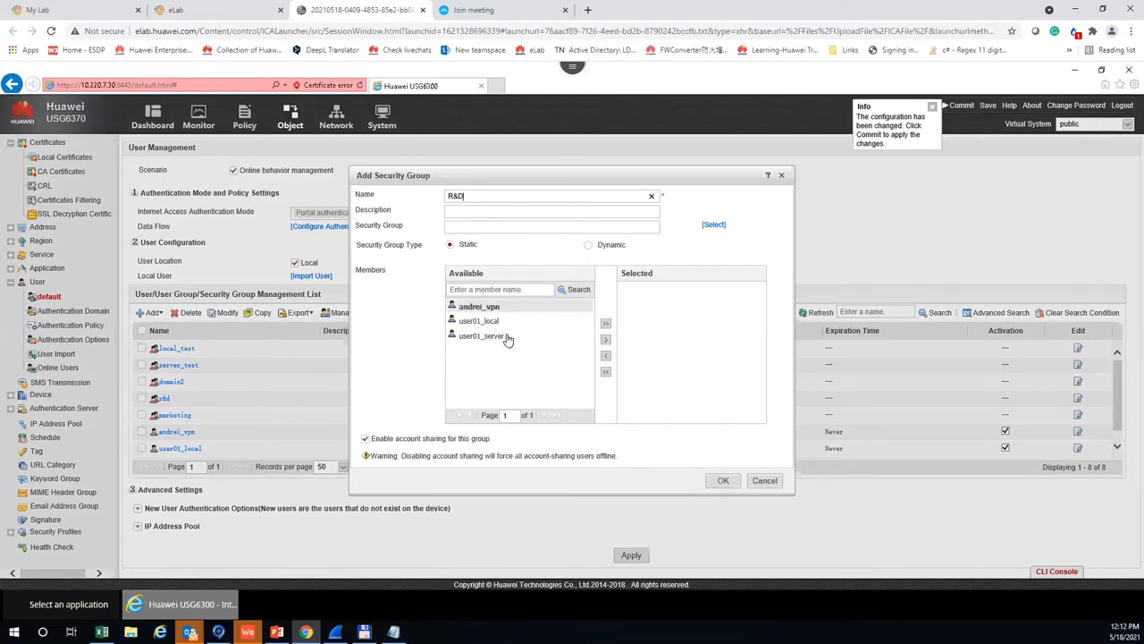
key(Down)
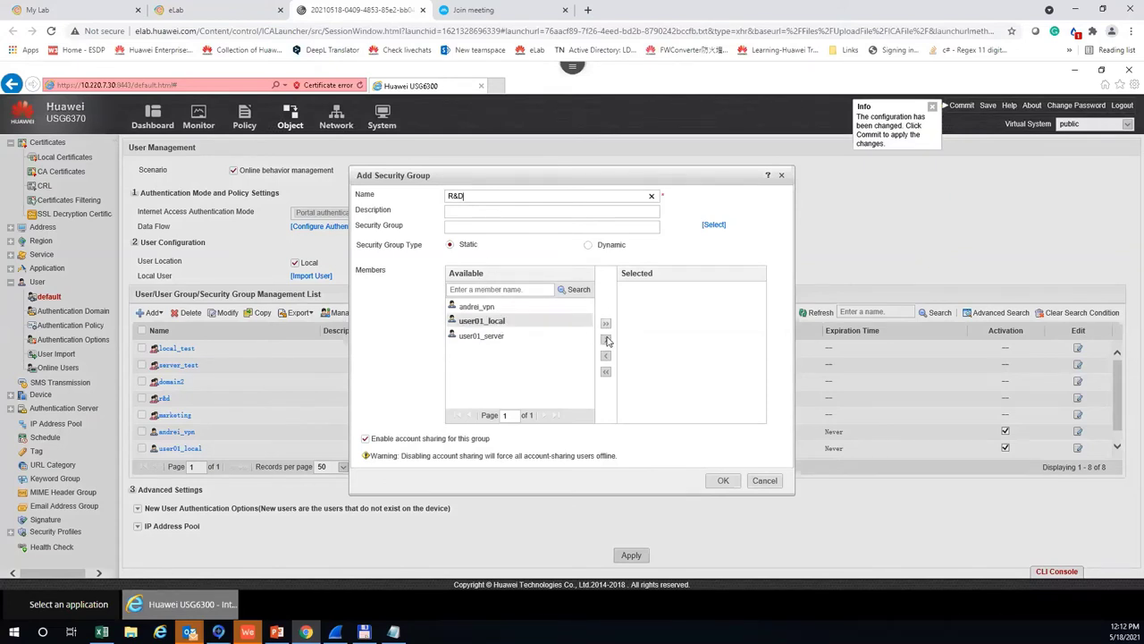
click(605, 339)
Save the R&D security group and return to the Security Policy List
click(723, 481)
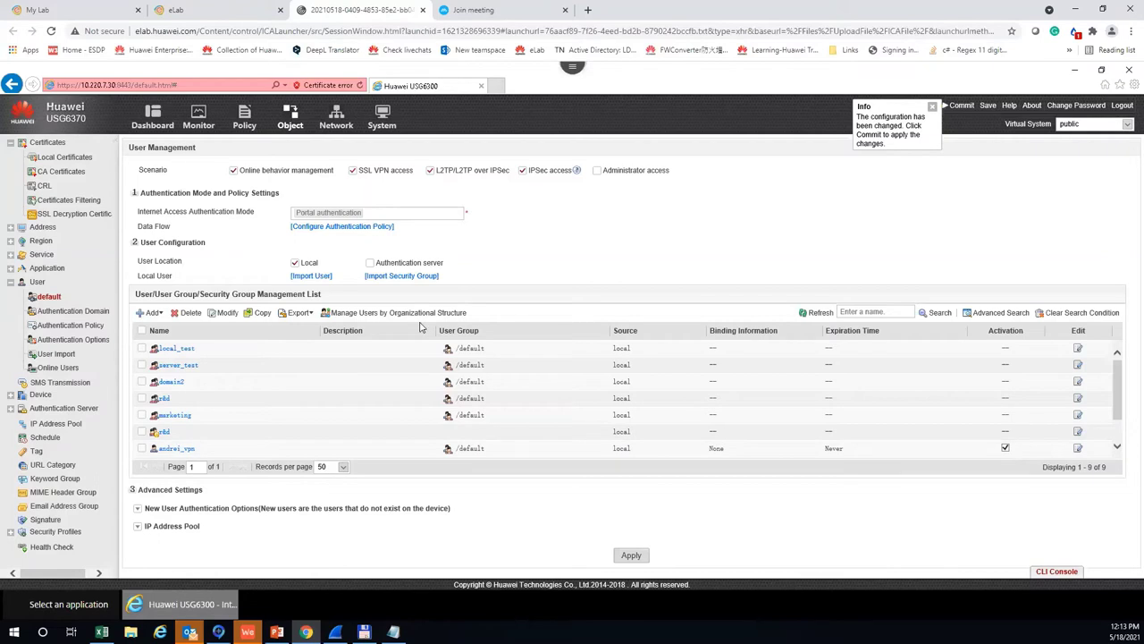
click(247, 123)
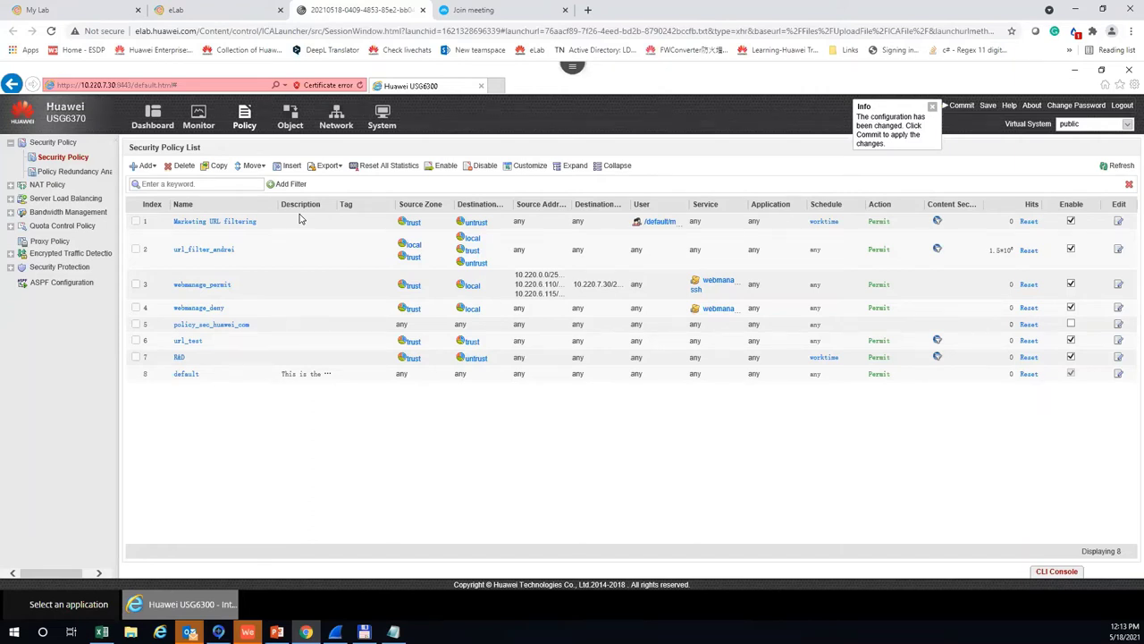
Add a security policy and enter 'R&D access to internet' as its name
click(143, 167)
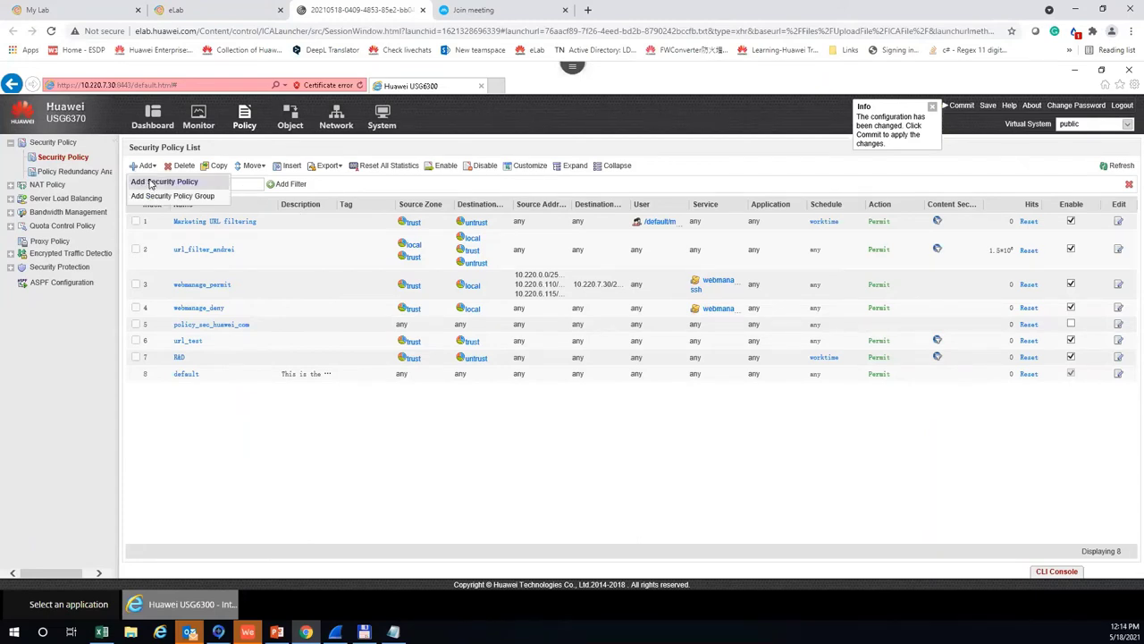
click(155, 182)
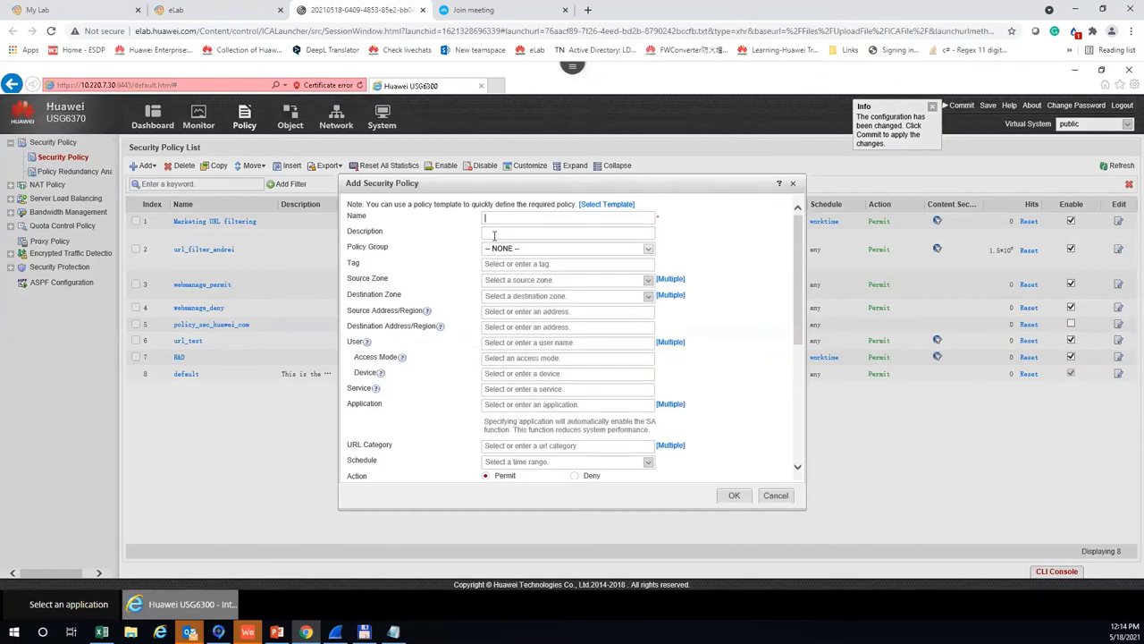
text(R&D )
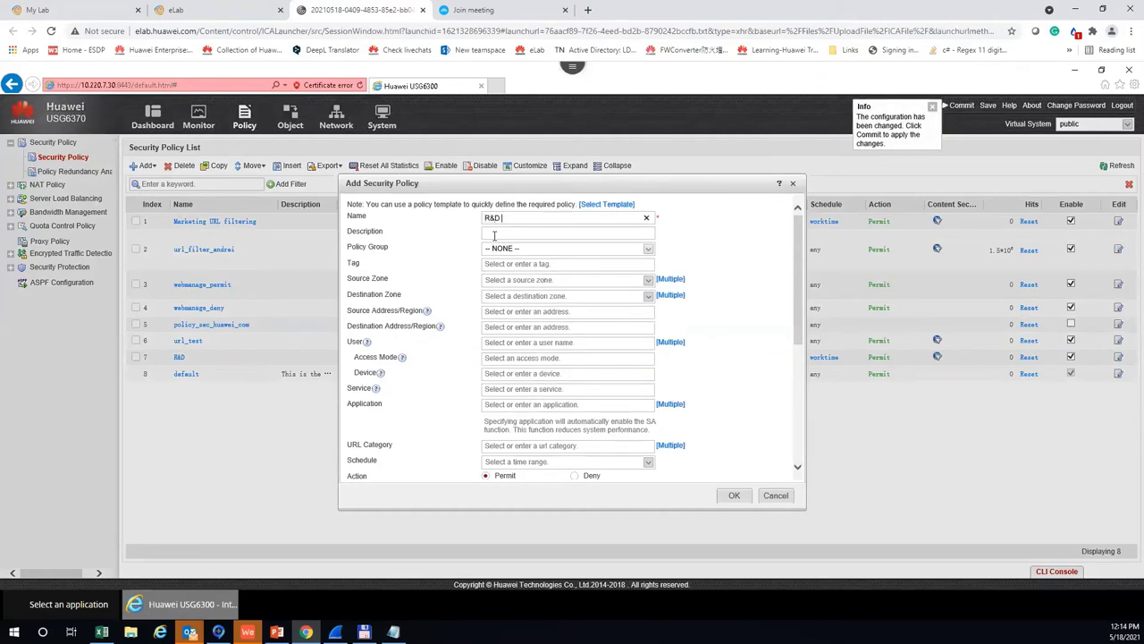
text(access to internet)
click(539, 280)
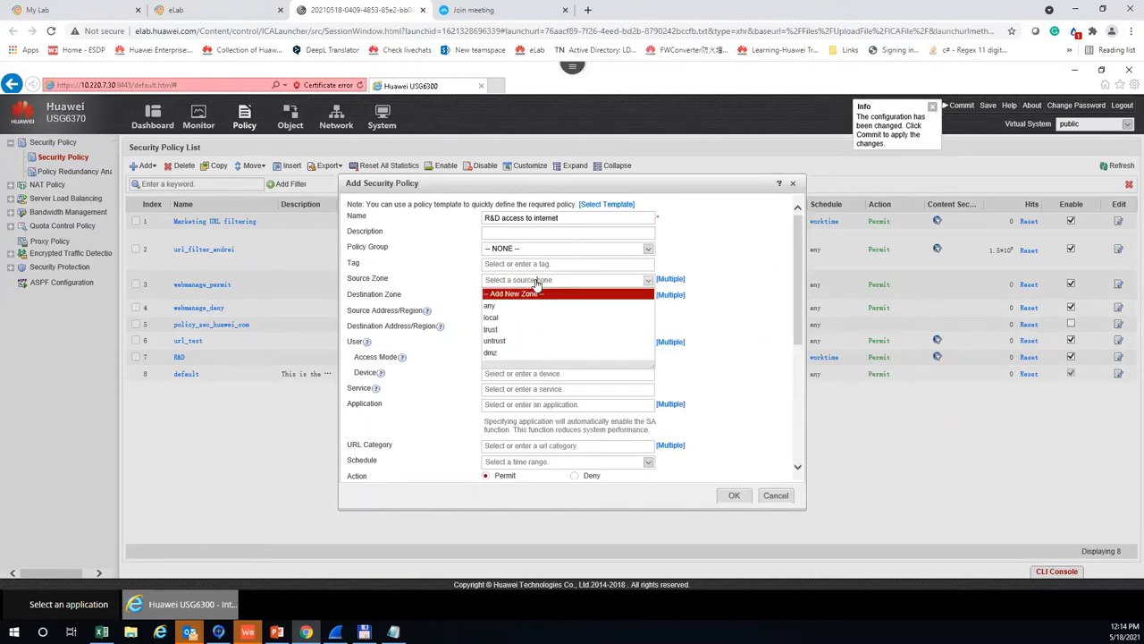
Set the policy's source zone to trust and destination zone to untrust
click(533, 329)
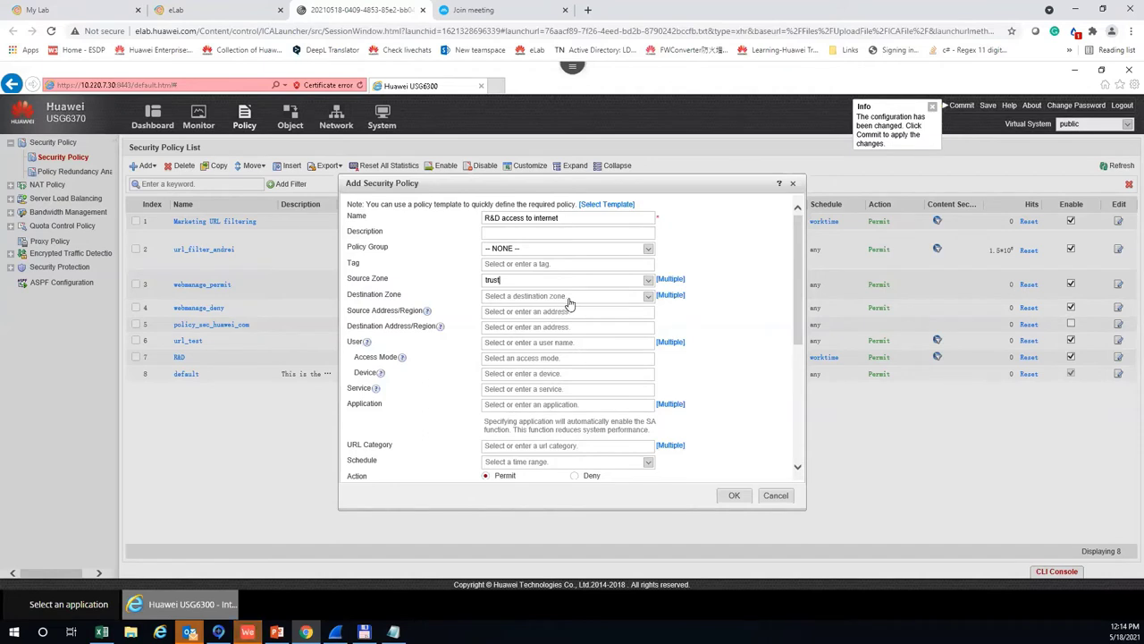
click(565, 296)
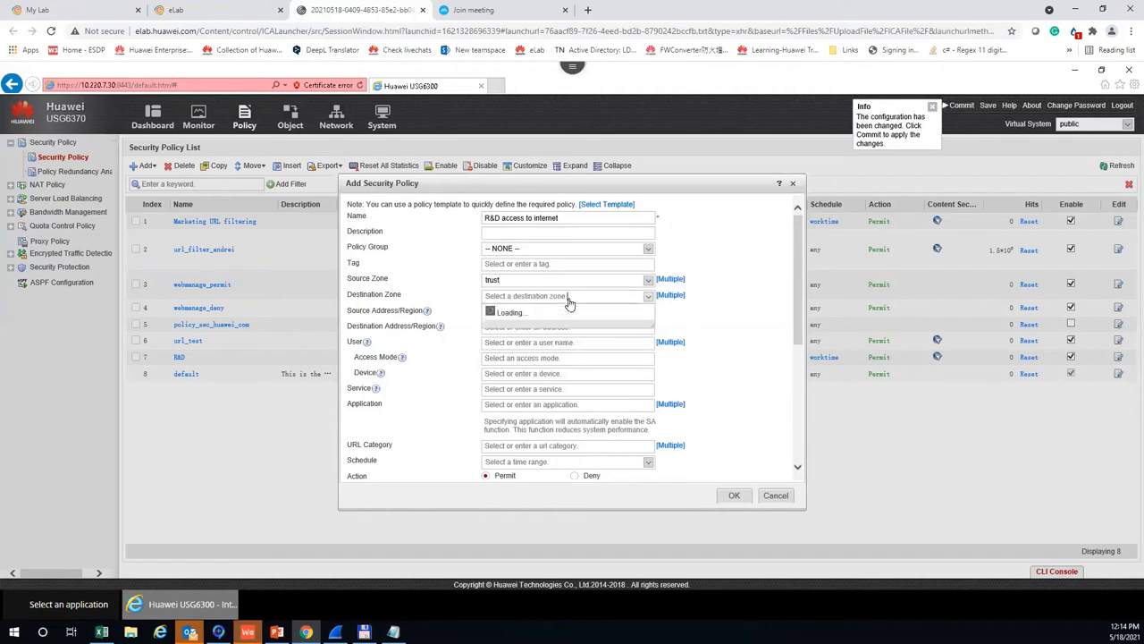
click(539, 358)
scroll(661, 347, down, 1)
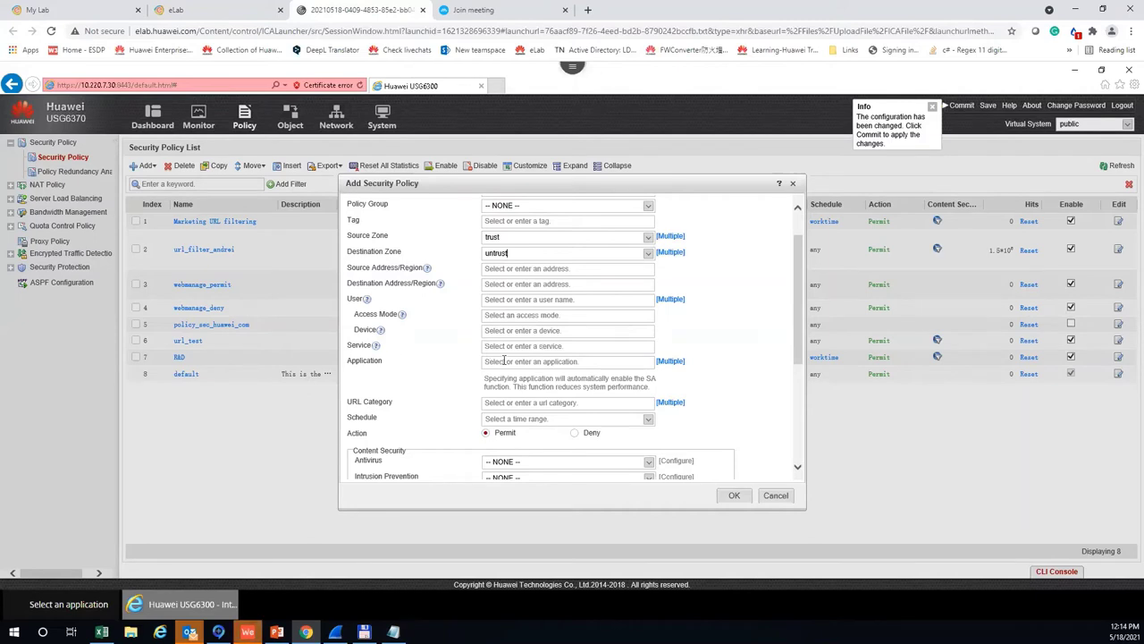
scroll(505, 360, down, 1)
scroll(460, 323, up, 2)
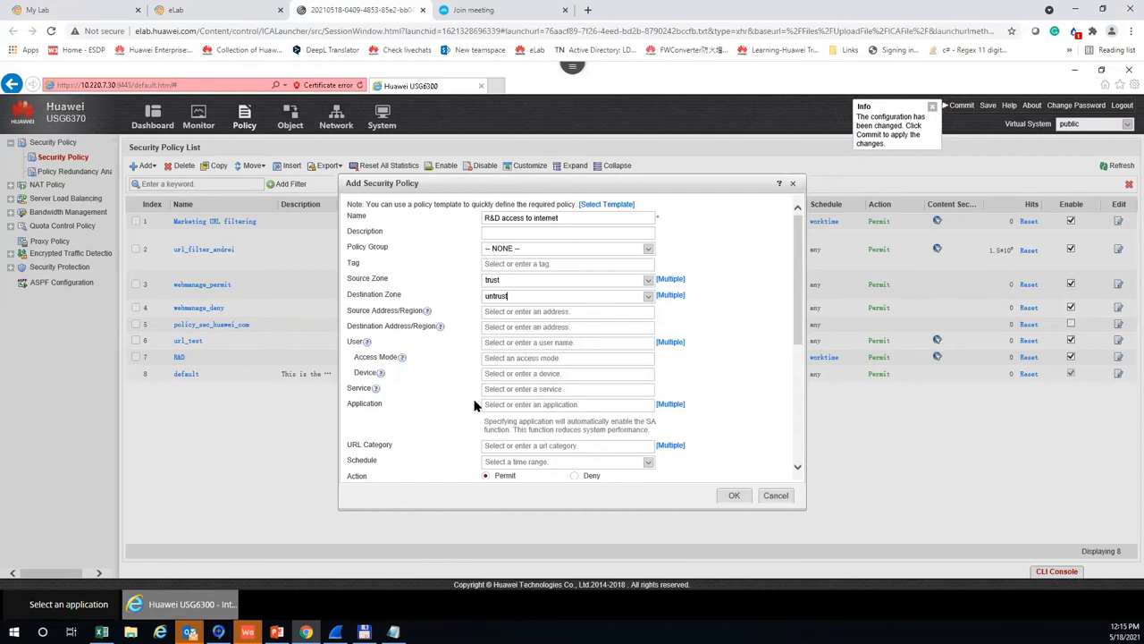
click(506, 341)
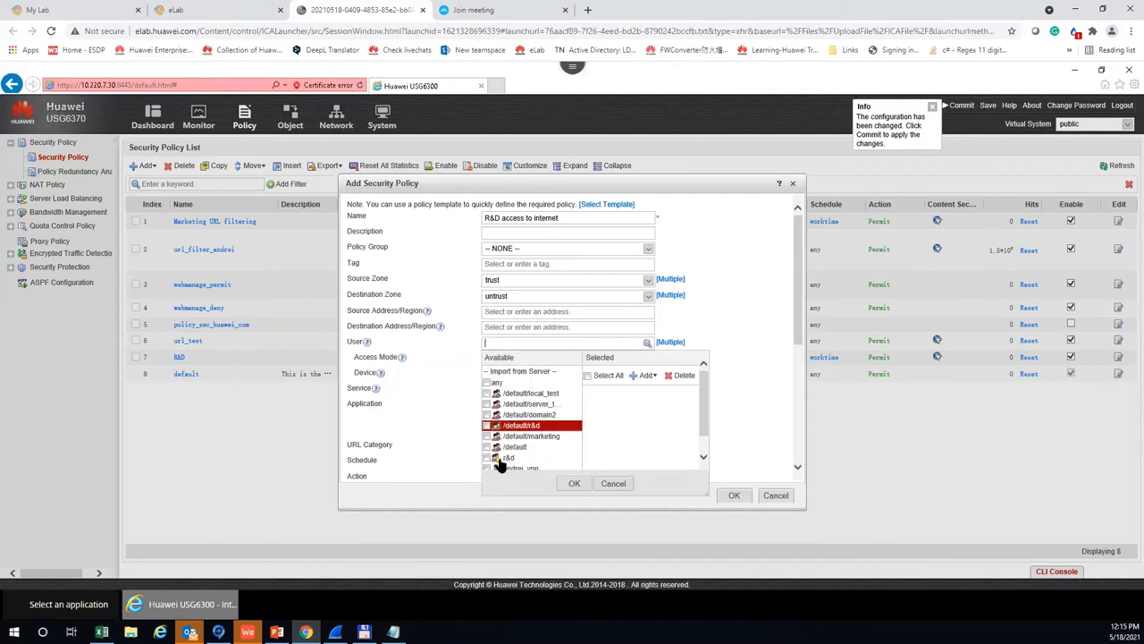
Assign the r&d user group to the policy and save it as policy 8
click(487, 458)
click(574, 483)
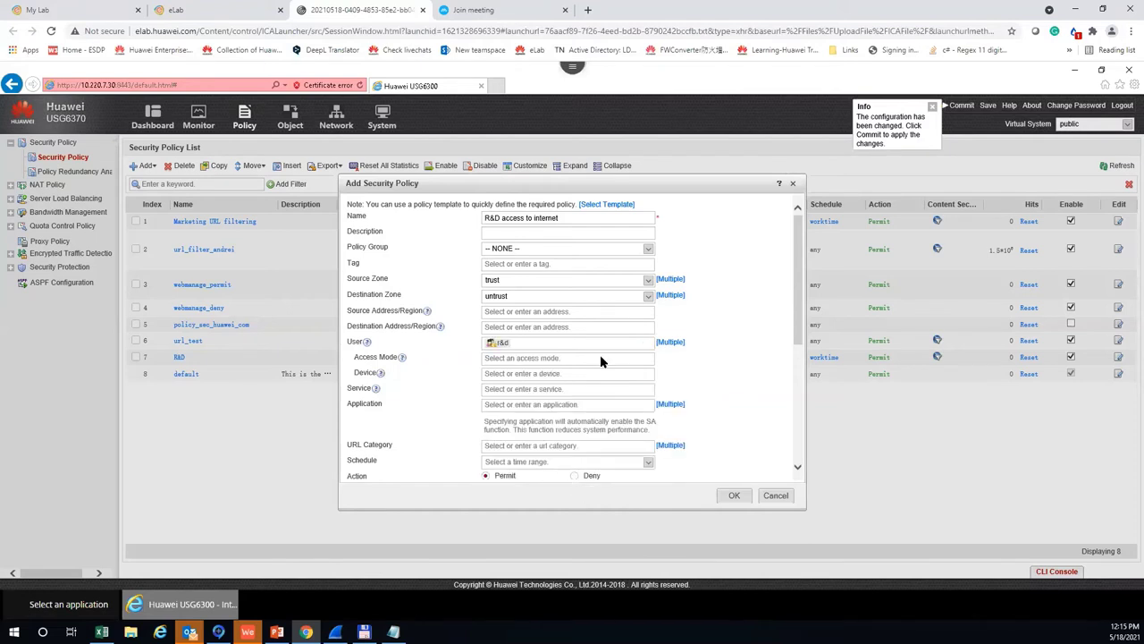
scroll(540, 331, down, 2)
scroll(540, 331, down, 2)
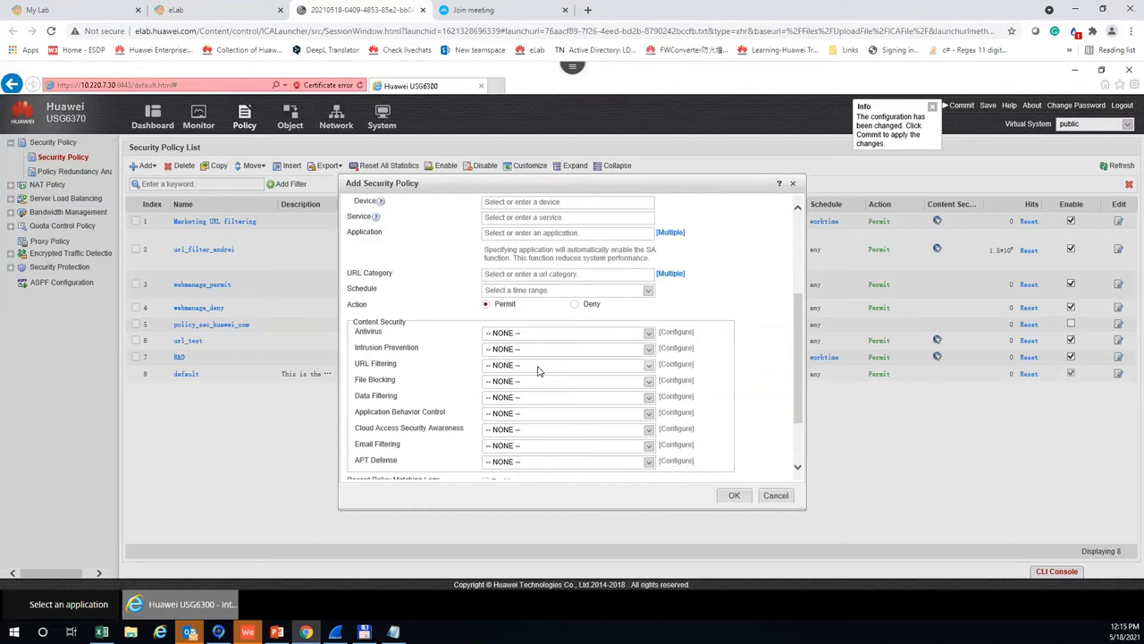
scroll(540, 367, up, 4)
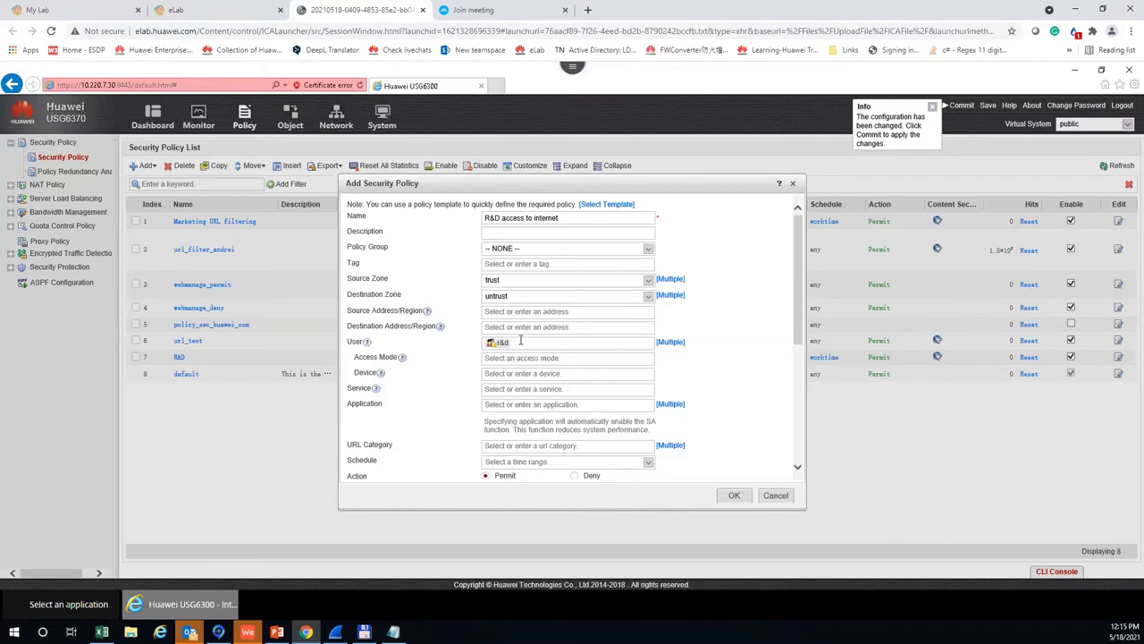
scroll(518, 345, down, 3)
scroll(522, 344, down, 2)
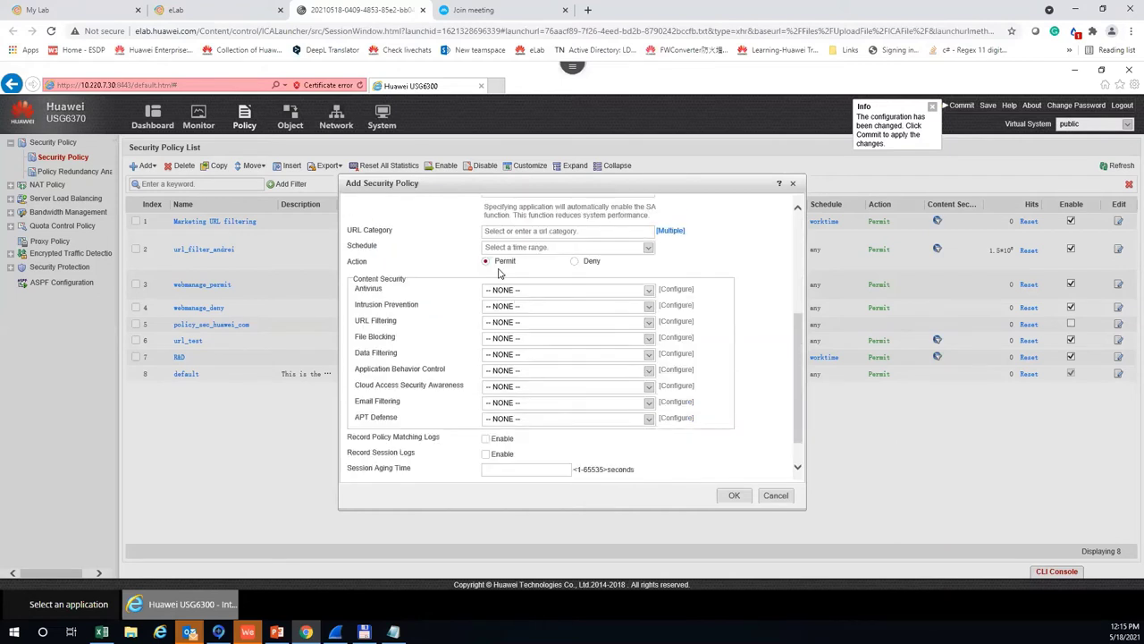
click(730, 496)
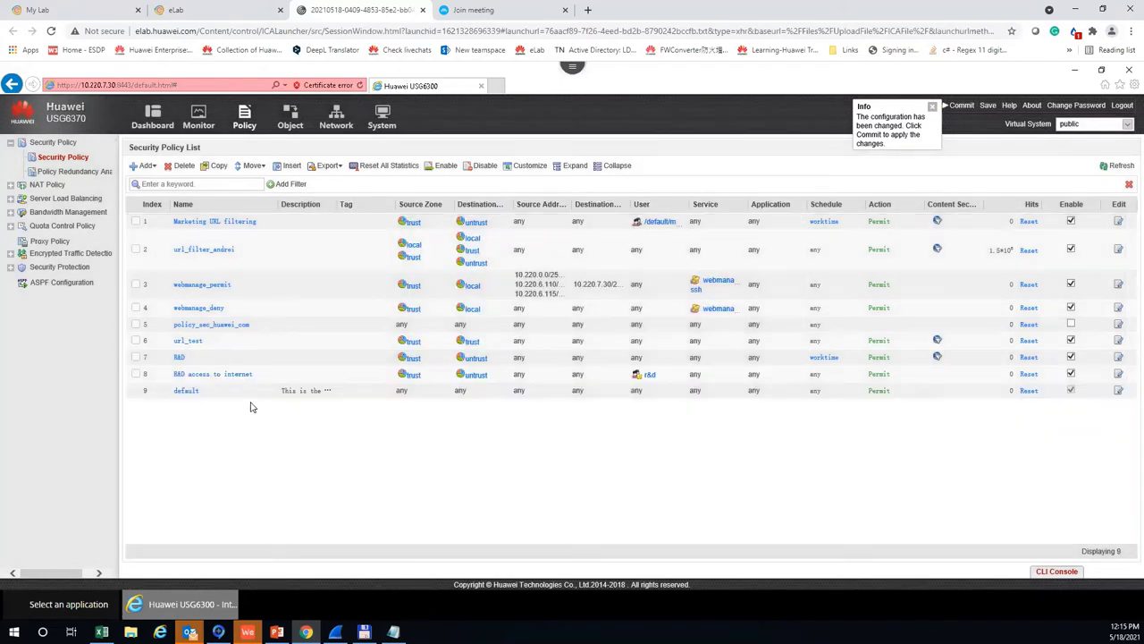
Move the 'R&D access to internet' rule to the top of the policy list
click(137, 376)
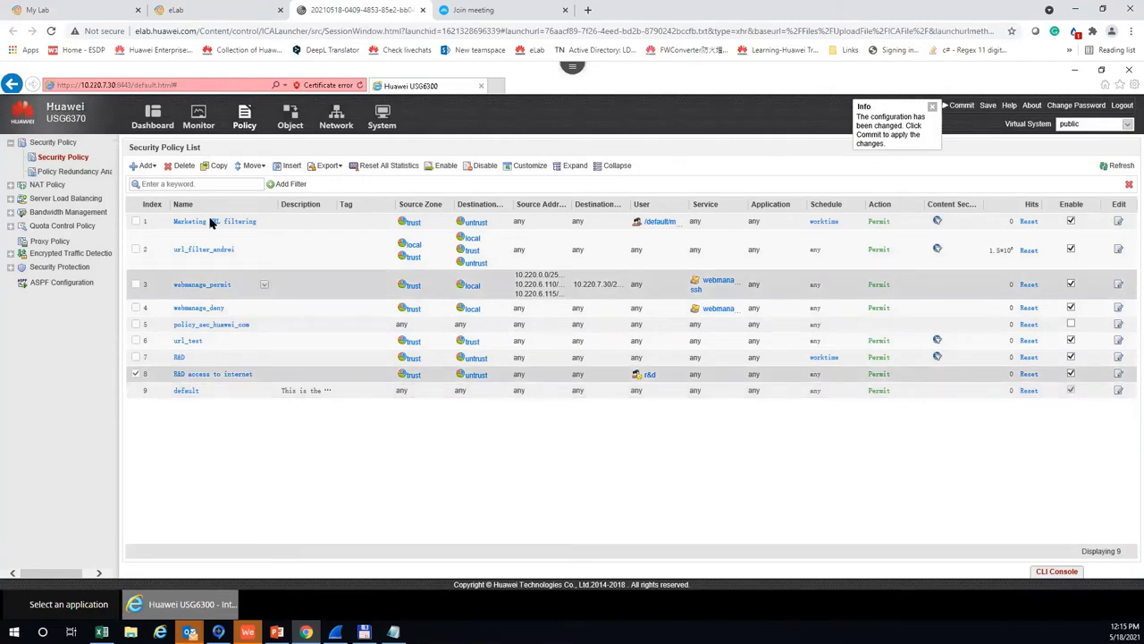
click(256, 168)
click(266, 182)
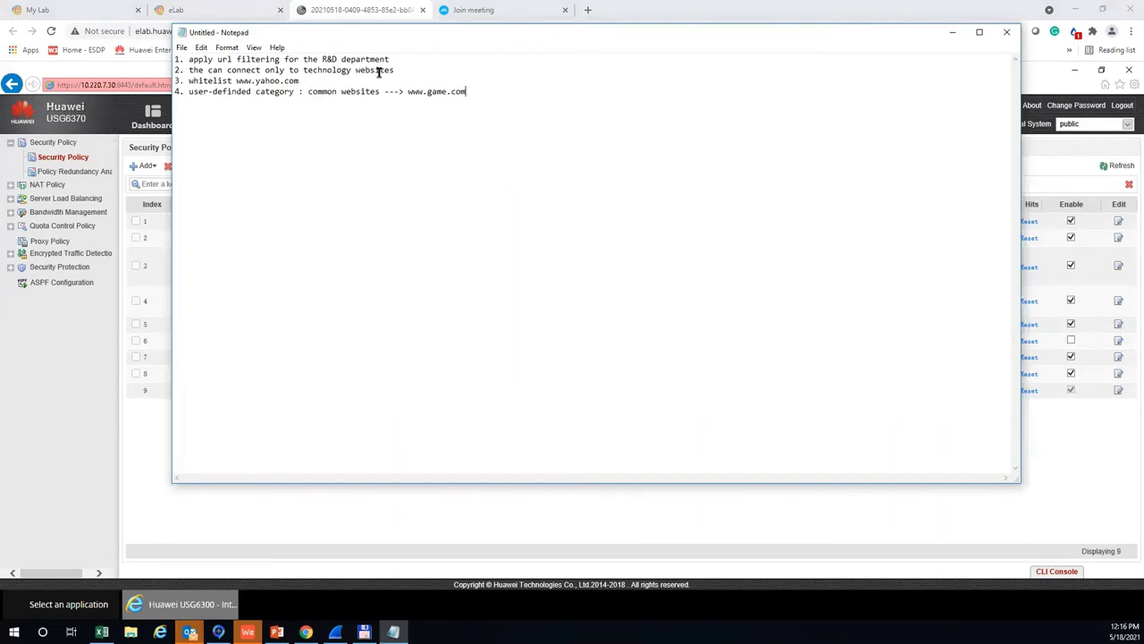
key(alt+Tab)
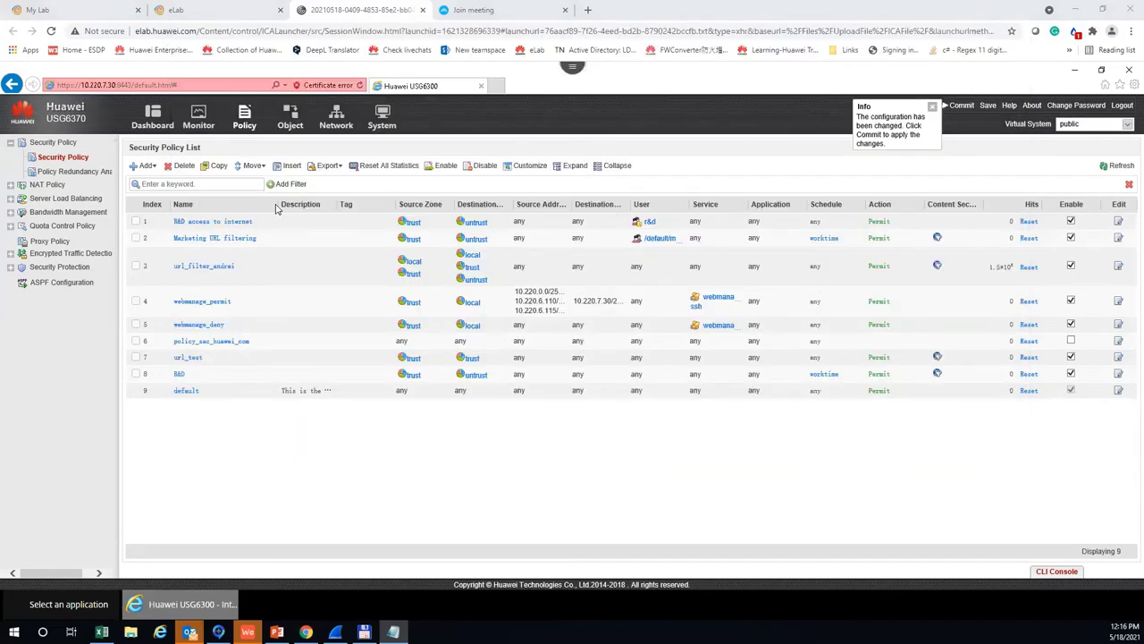
click(289, 116)
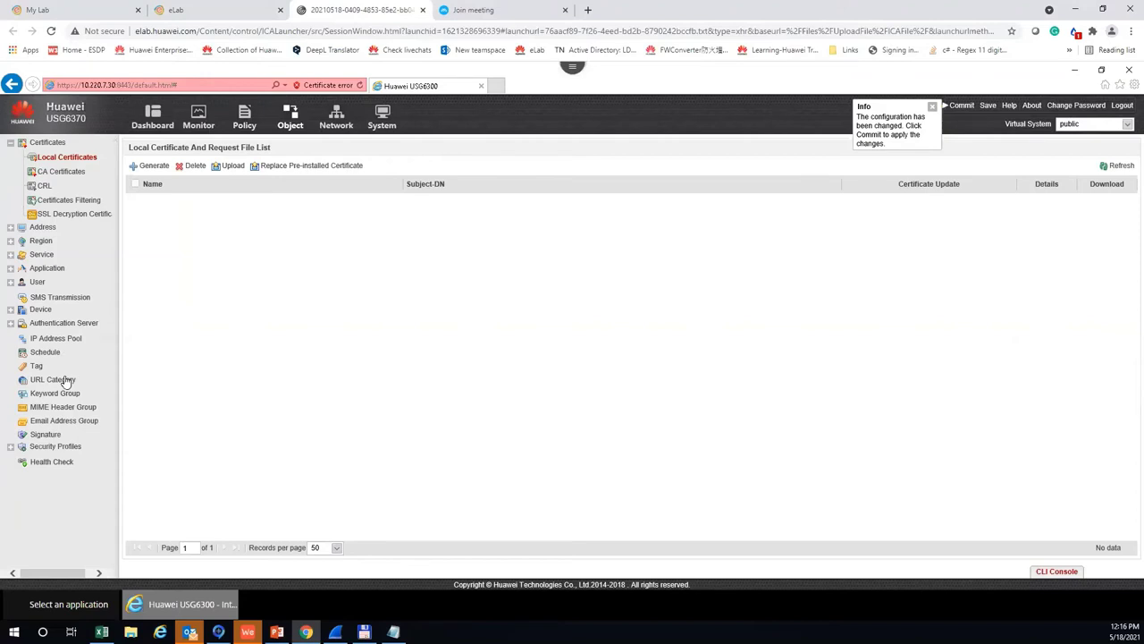
click(100, 382)
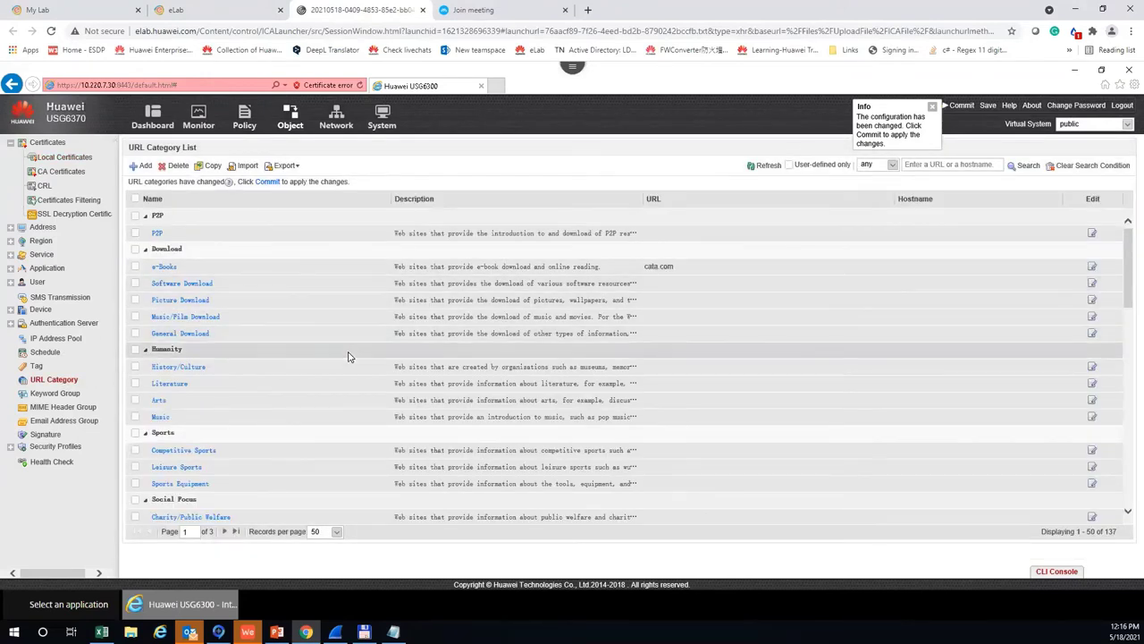
scroll(352, 351, down, 3)
scroll(352, 360, down, 9)
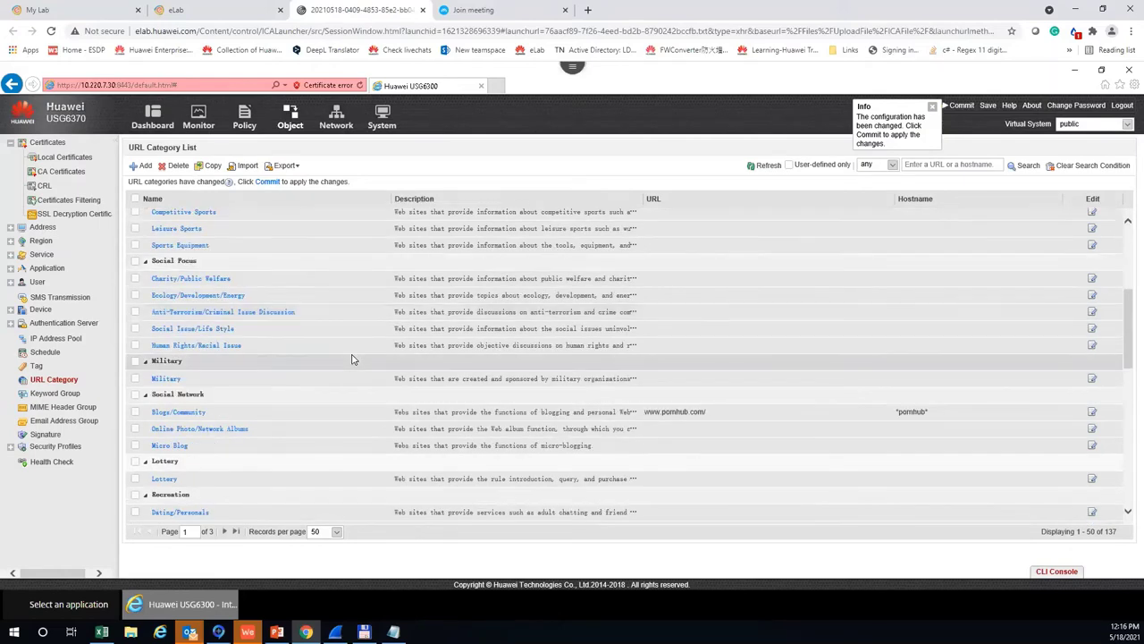
scroll(295, 342, up, 12)
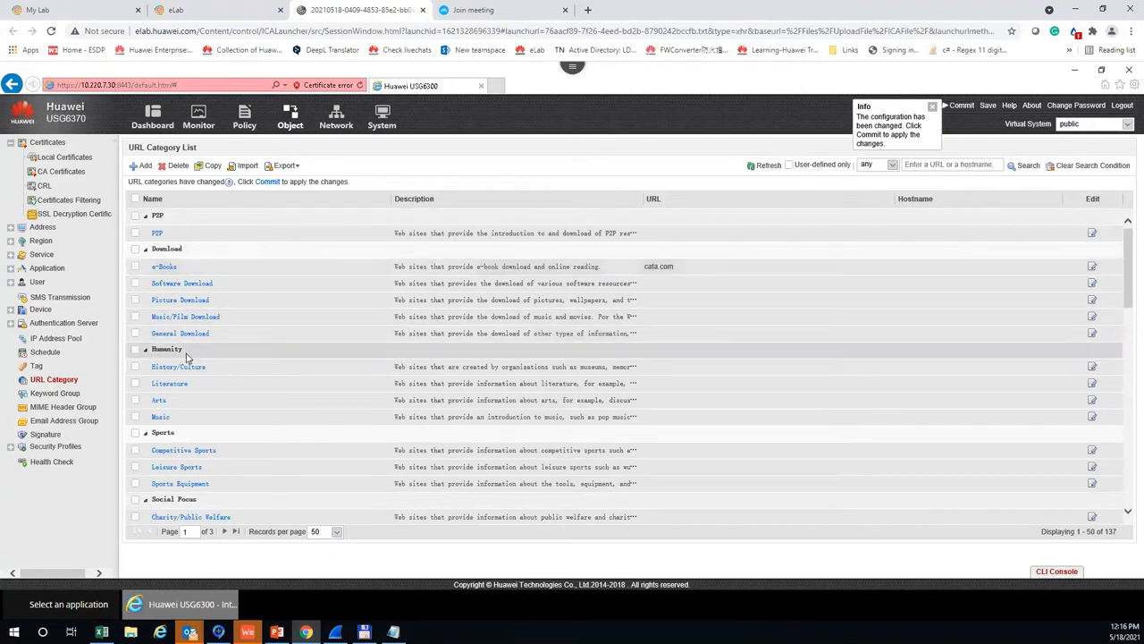
scroll(186, 438, down, 3)
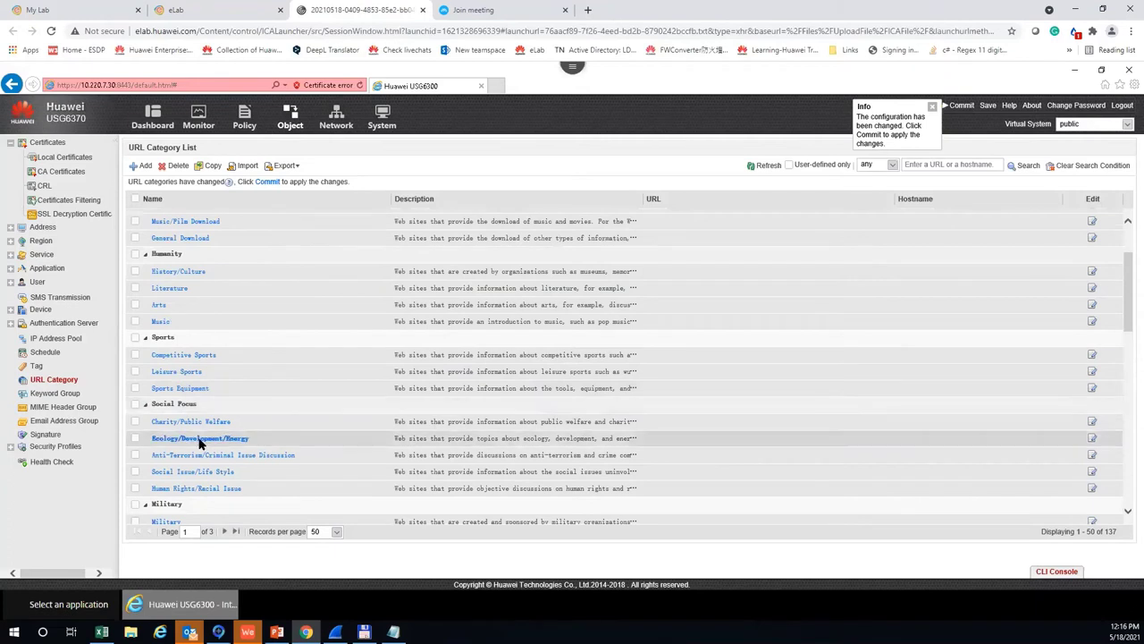
scroll(192, 438, down, 3)
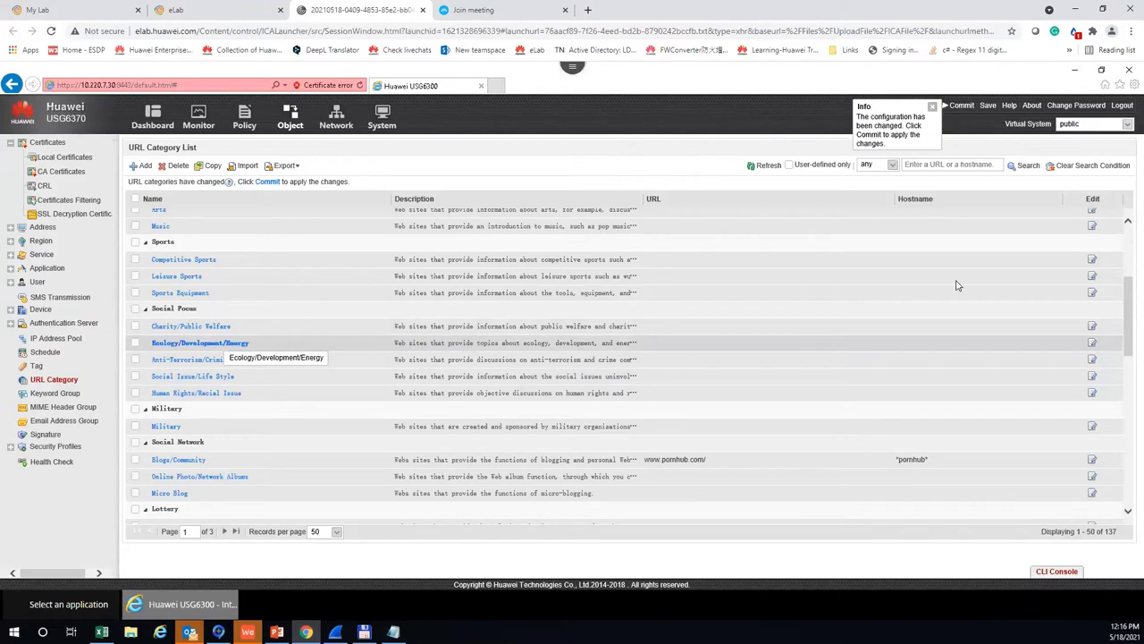
click(951, 165)
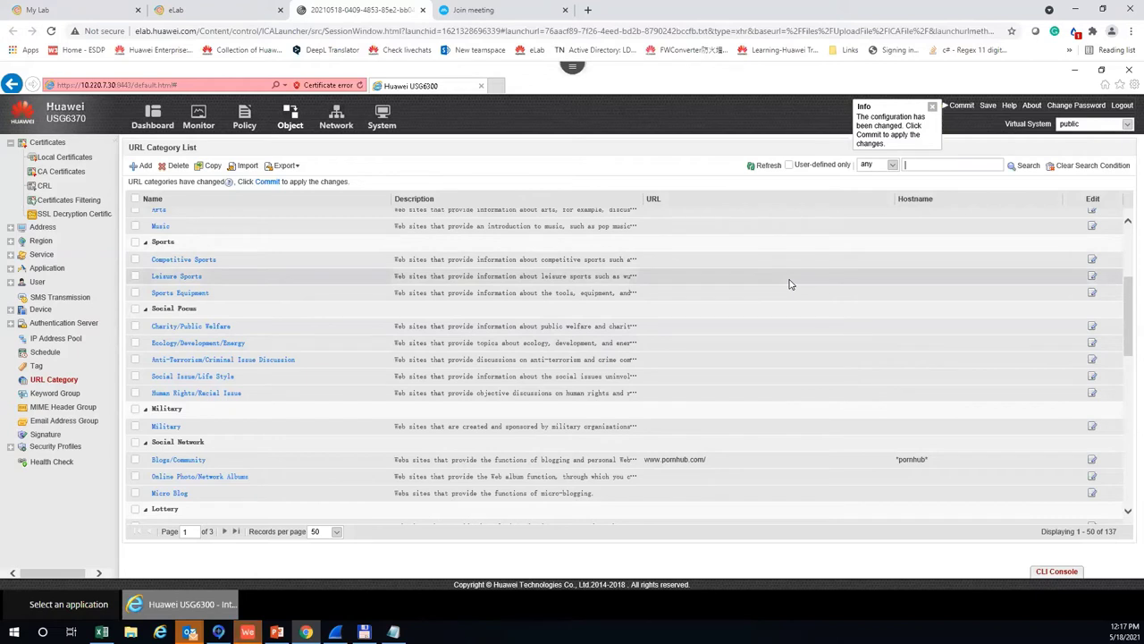
text(www.google)
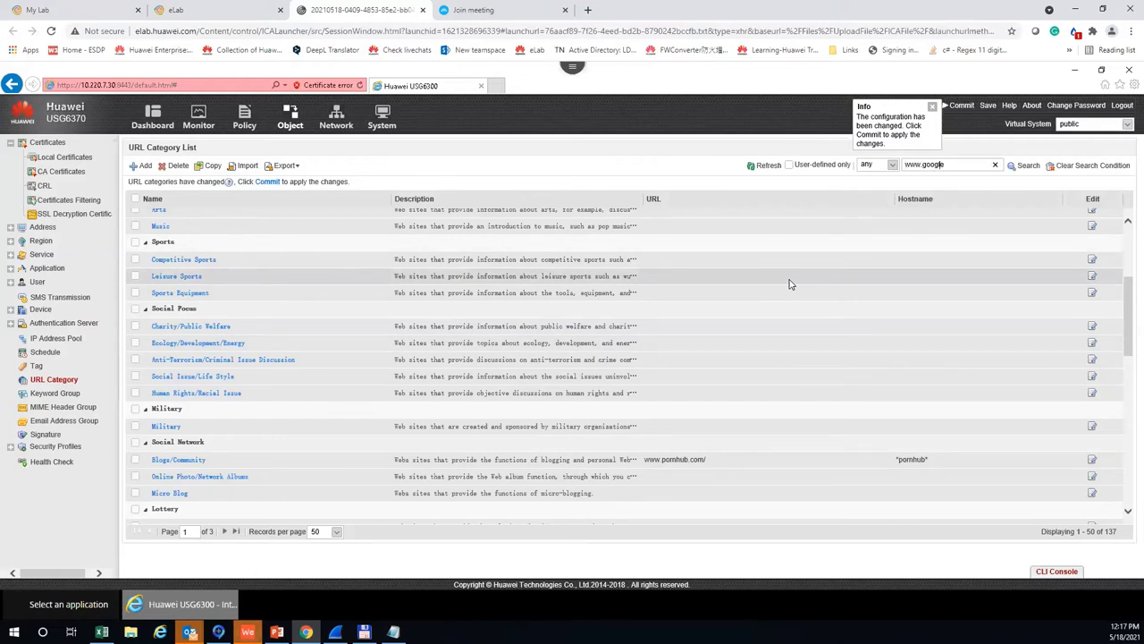
text(.com)
key(Return)
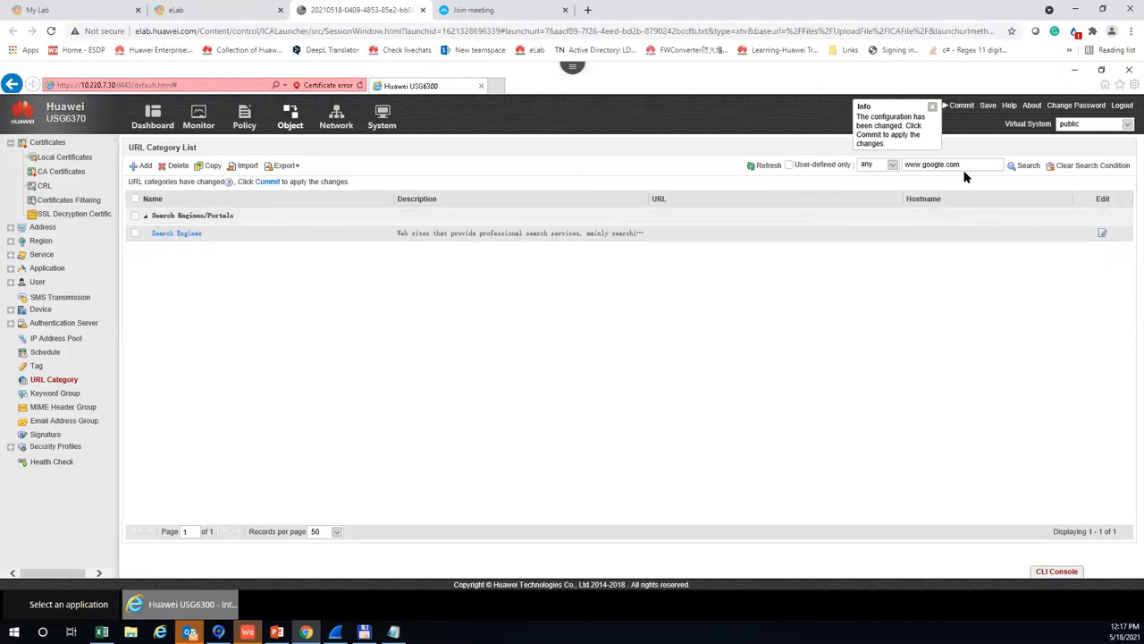
click(936, 163)
key(ctrl+a)
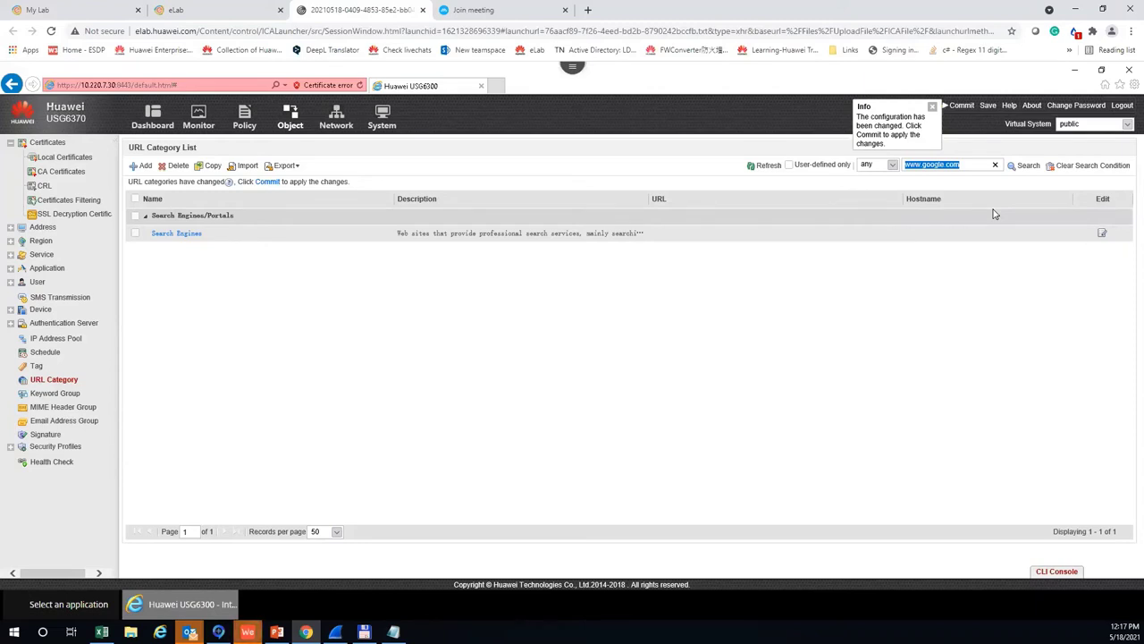
key(BackSpace)
text(www.huawei.com)
key(Return)
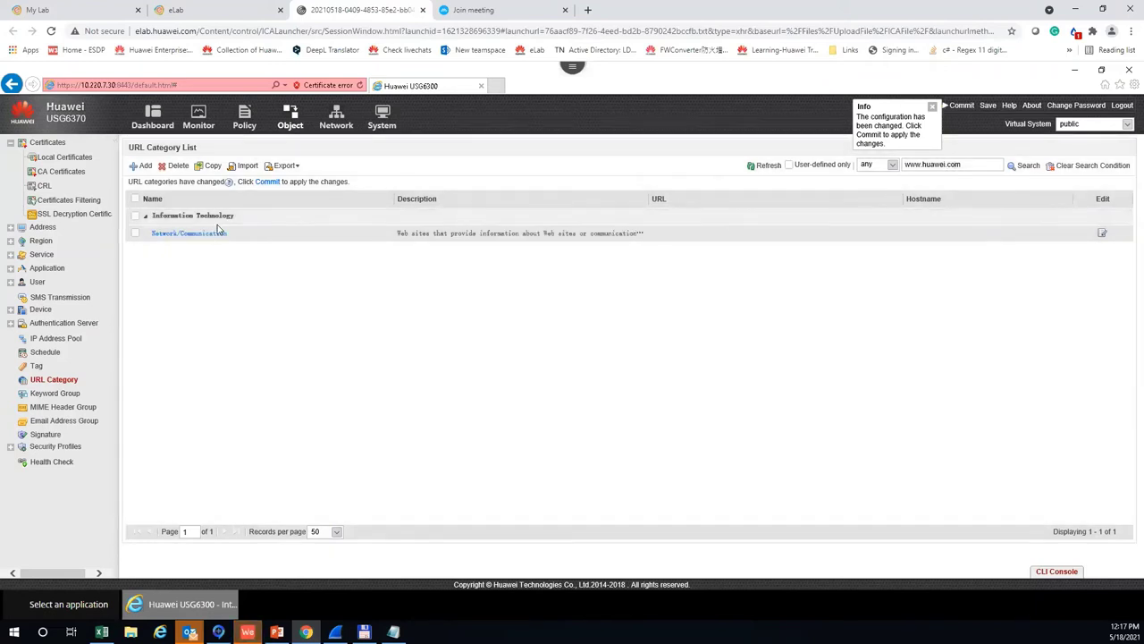
click(219, 238)
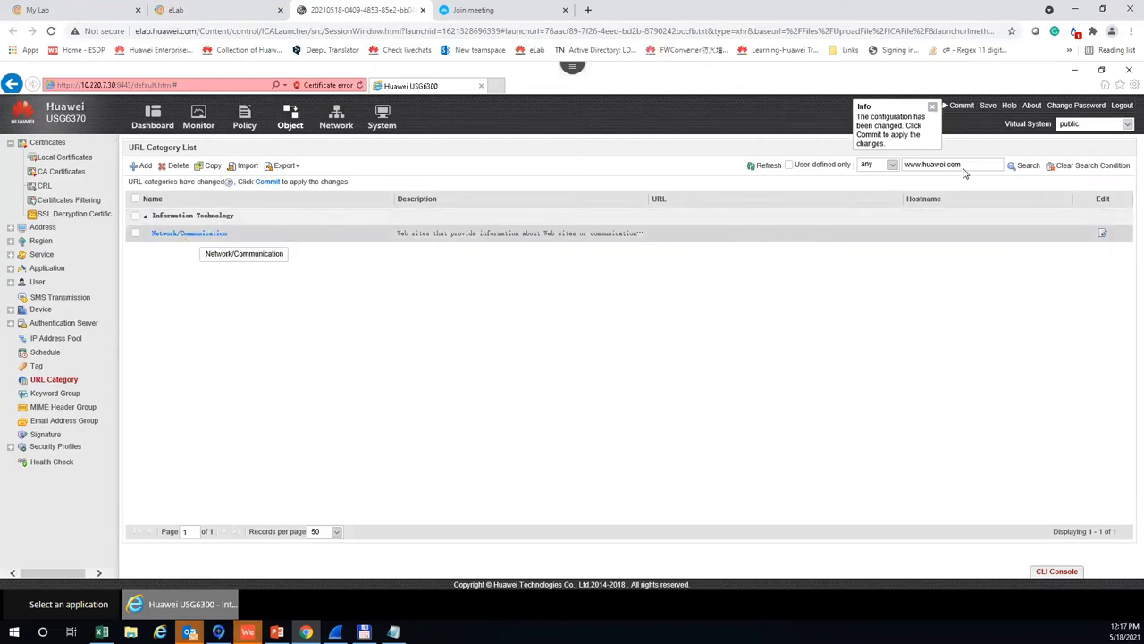
click(968, 165)
drag(907, 162, 1013, 188)
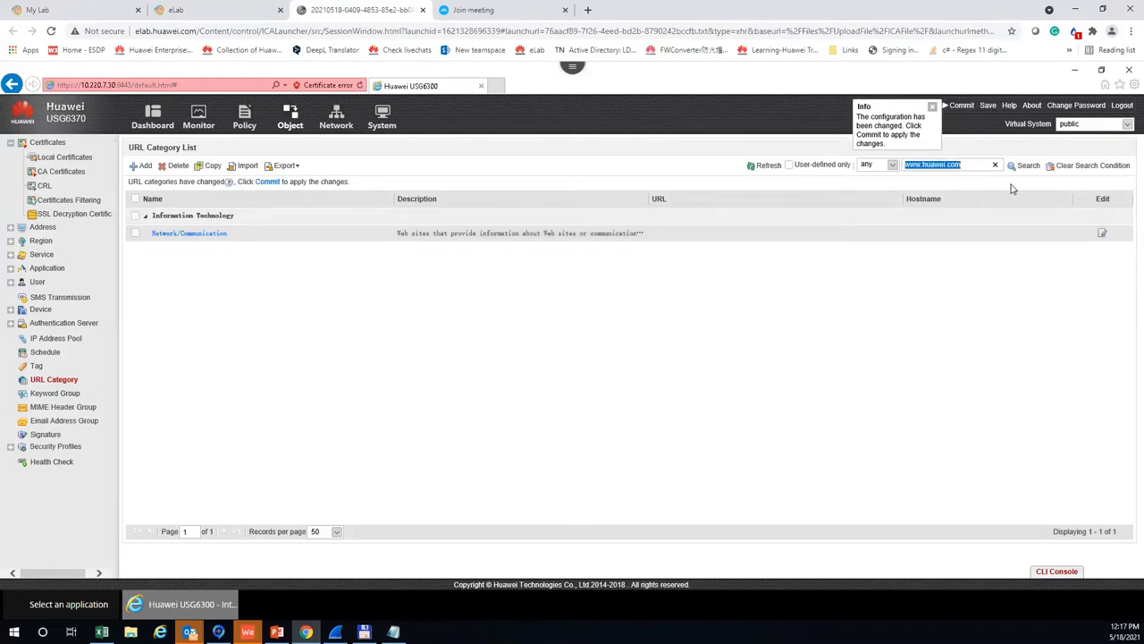
key(BackSpace)
text(www.game.com)
key(Return)
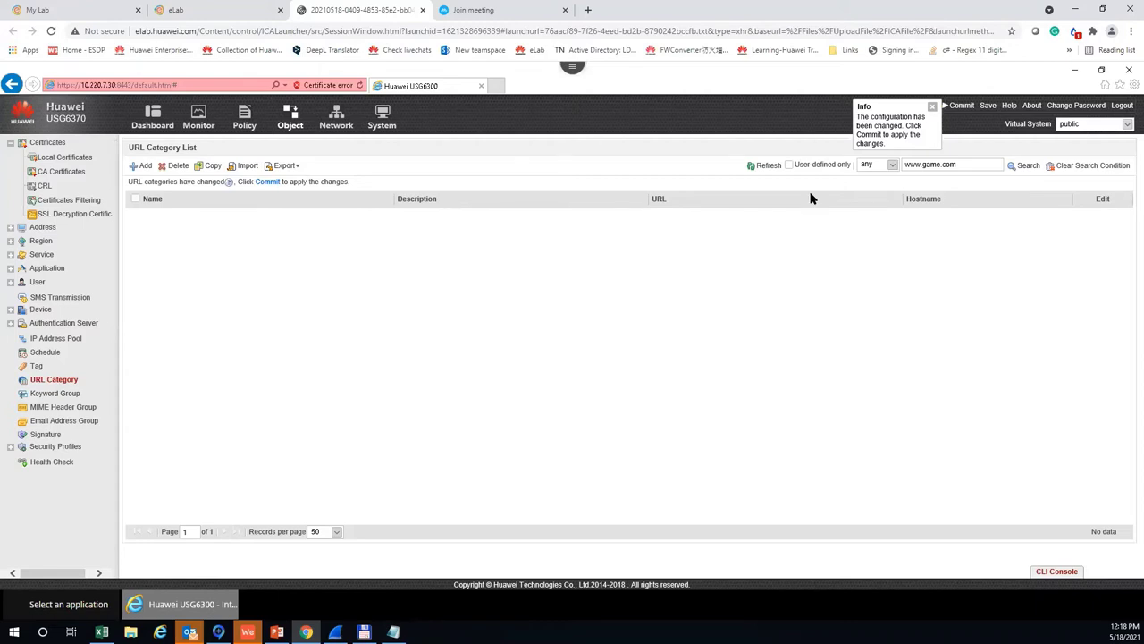
triple_click(903, 165)
key(BackSpace)
key(Return)
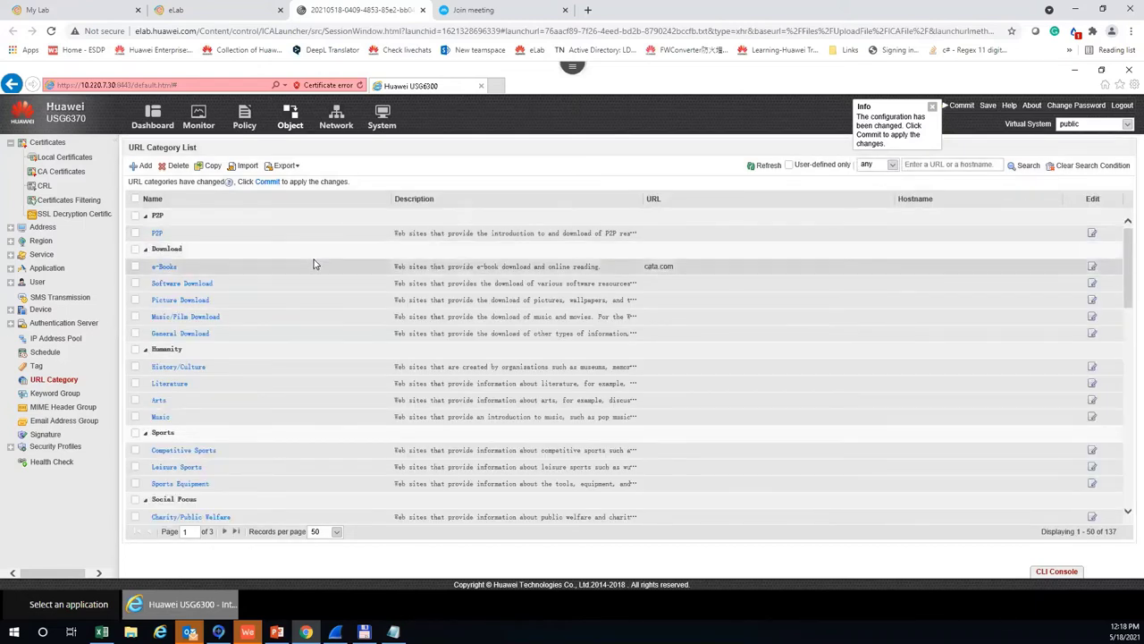
click(139, 166)
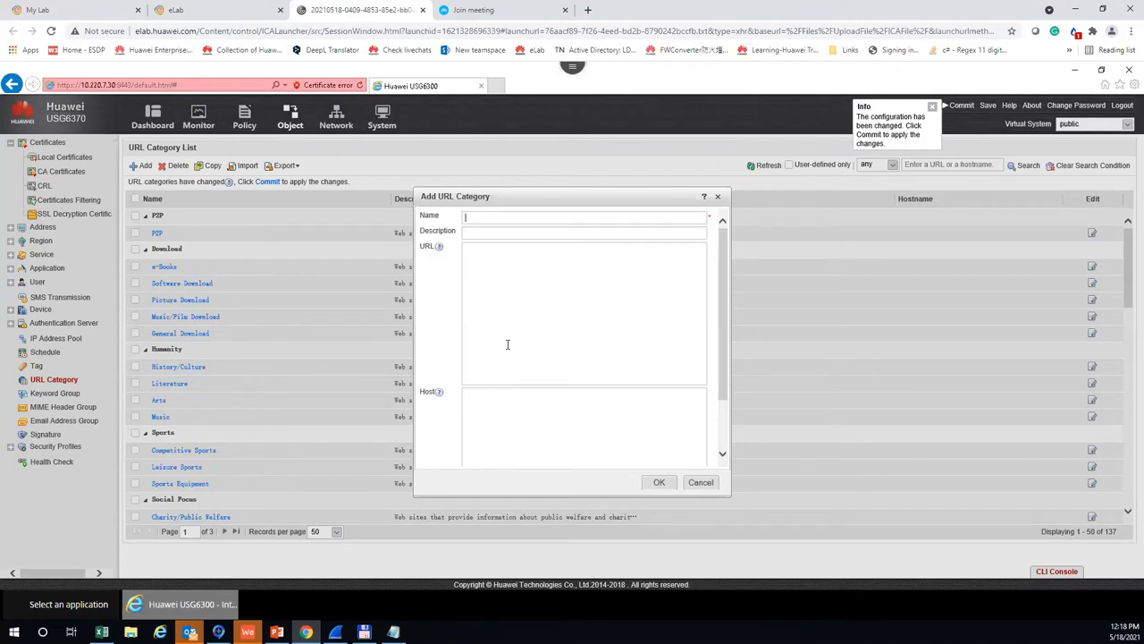
text(commom websites)
click(498, 268)
click(513, 414)
click(497, 414)
text(www.)
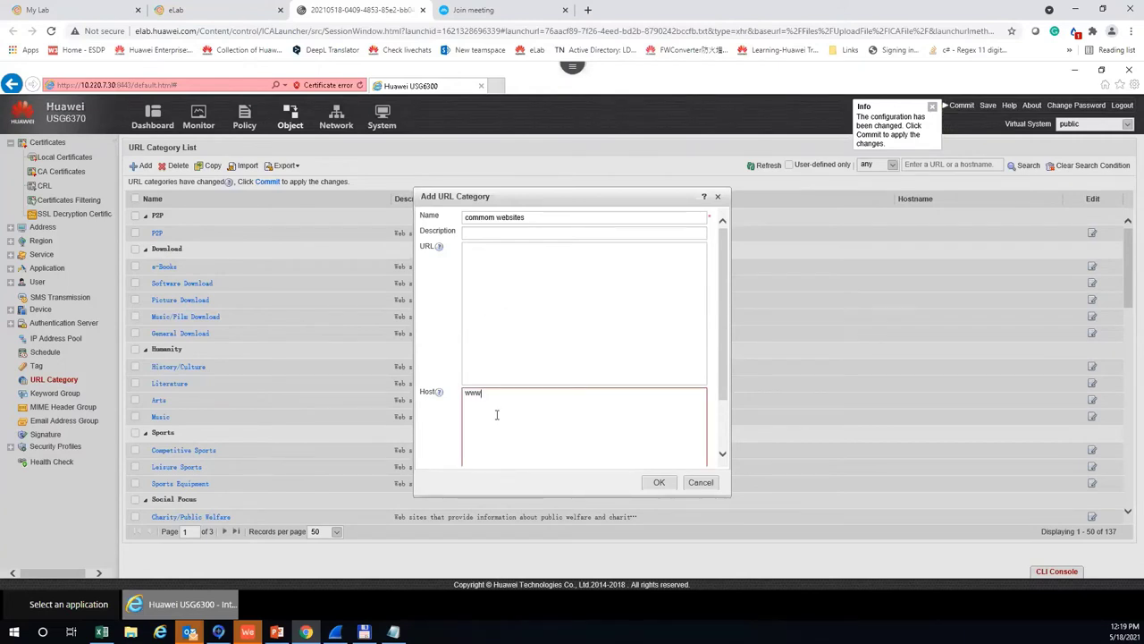
text(game.com)
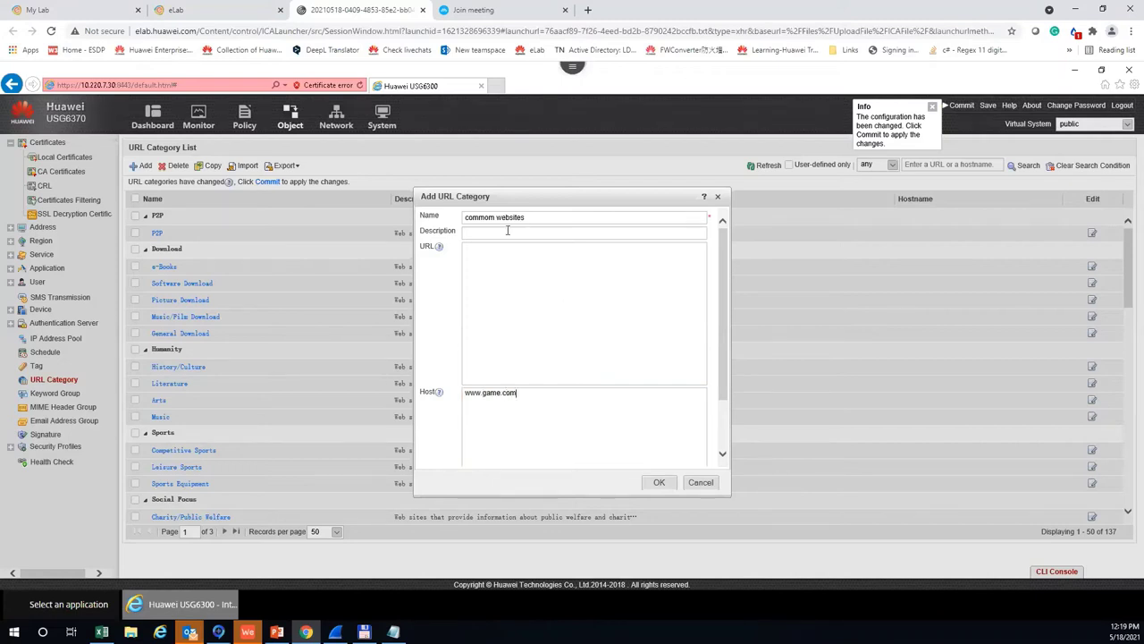
click(660, 484)
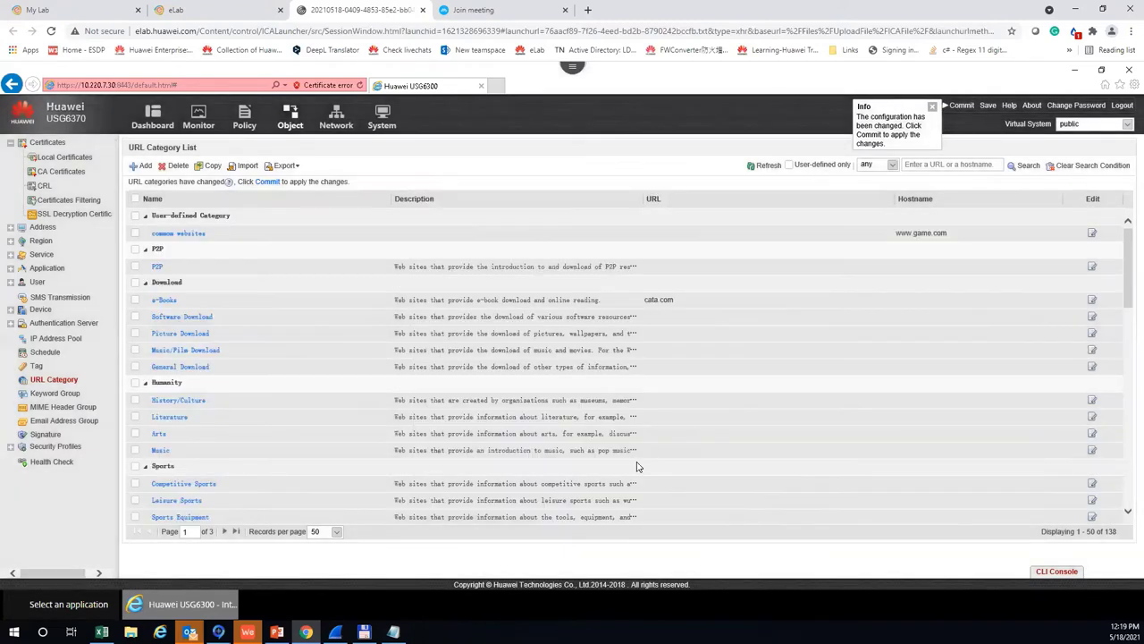
click(146, 219)
click(146, 217)
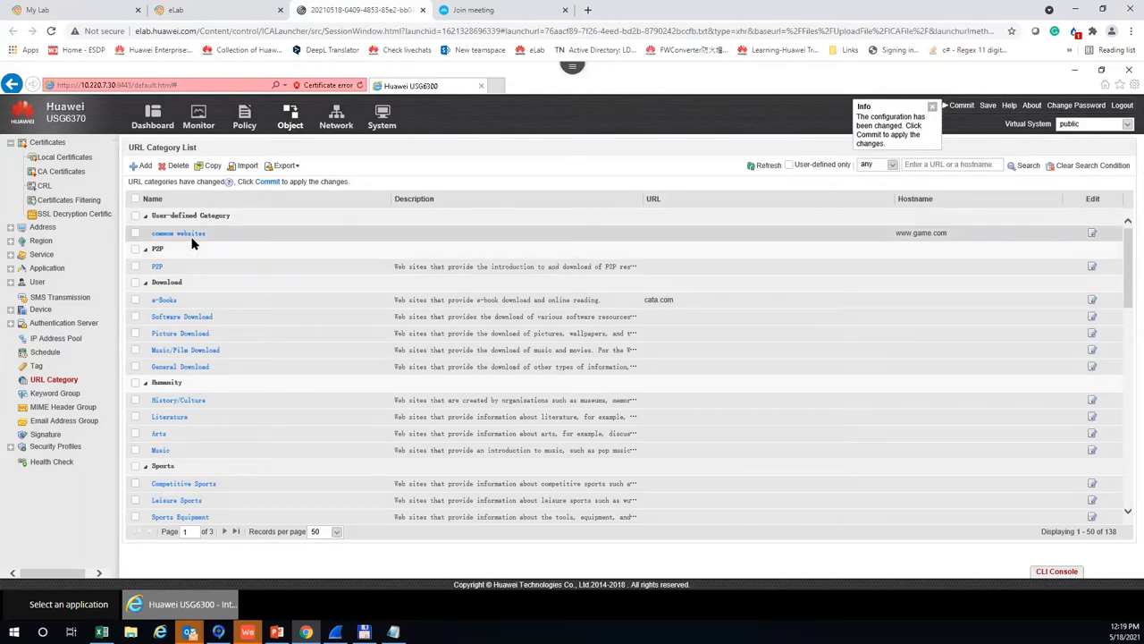
click(193, 234)
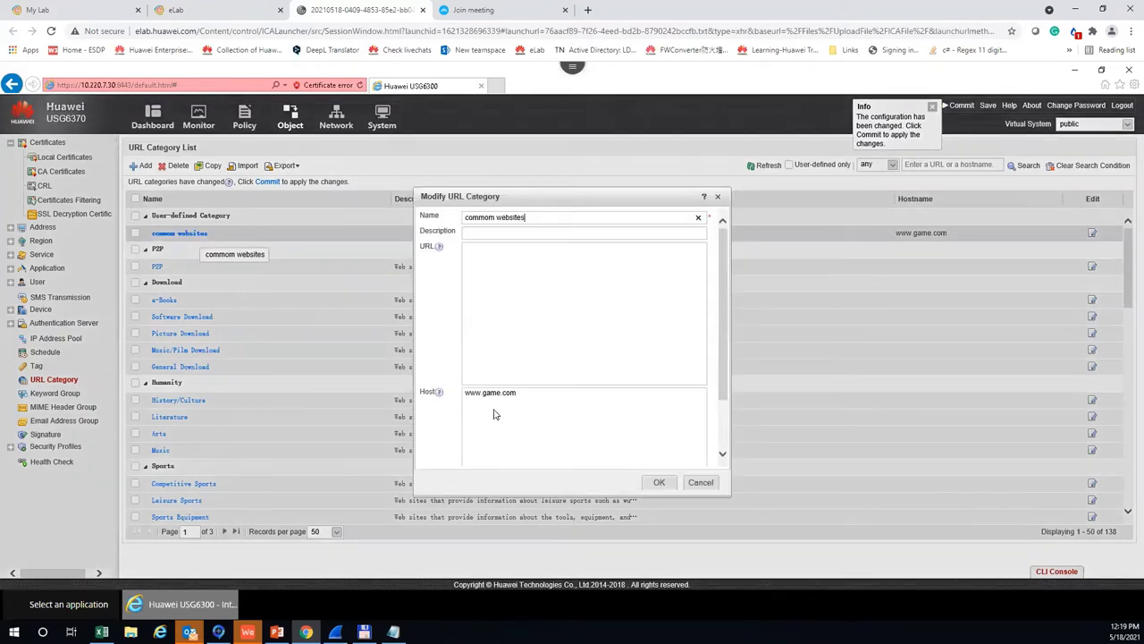
click(717, 198)
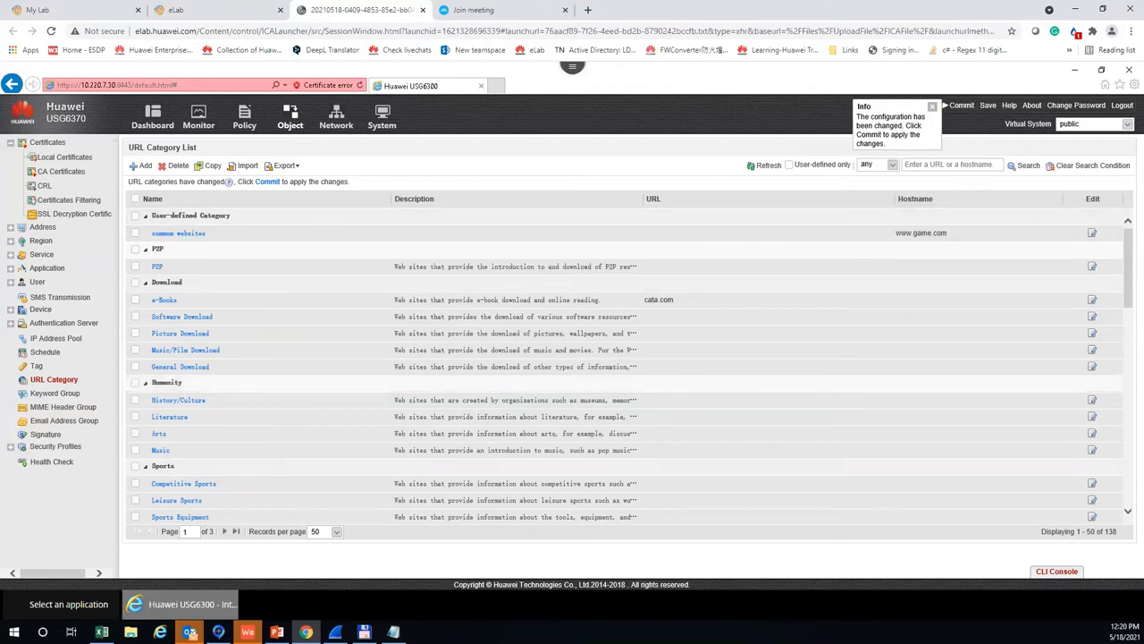
Edit the 'R&D access to internet' policy and add a new URL filtering profile from it
click(244, 119)
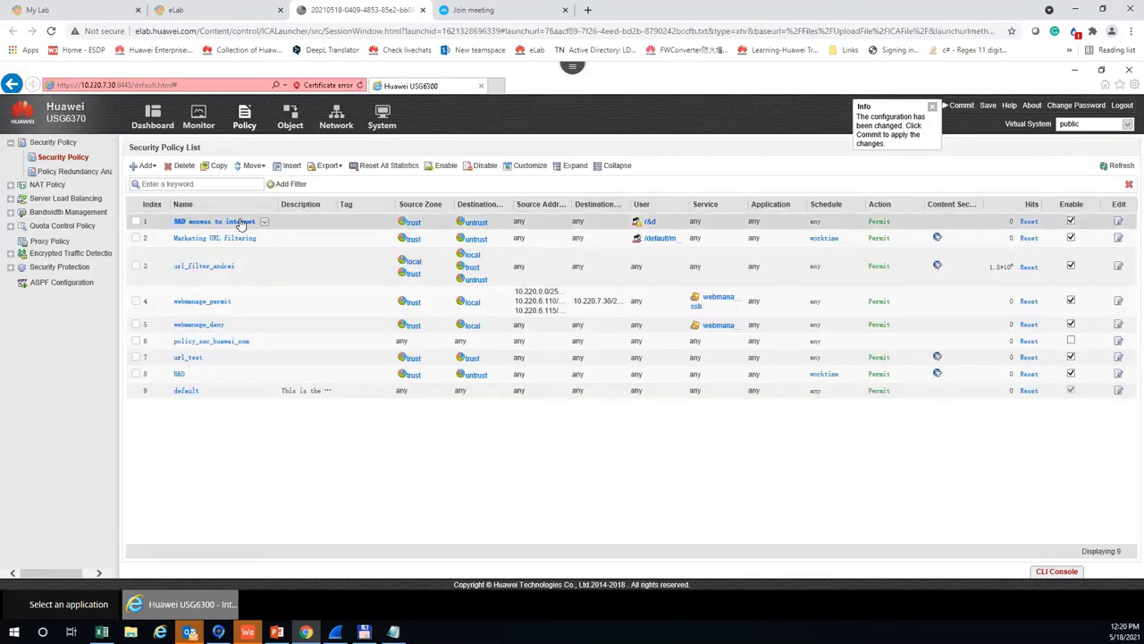
click(242, 220)
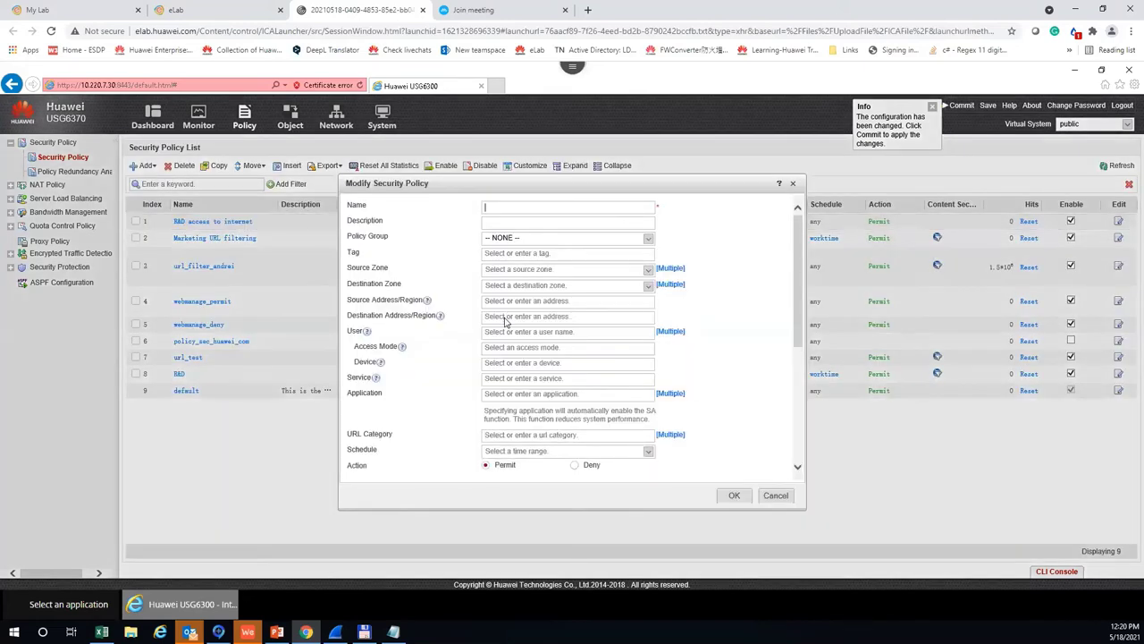
scroll(510, 322, down, 3)
scroll(510, 323, down, 2)
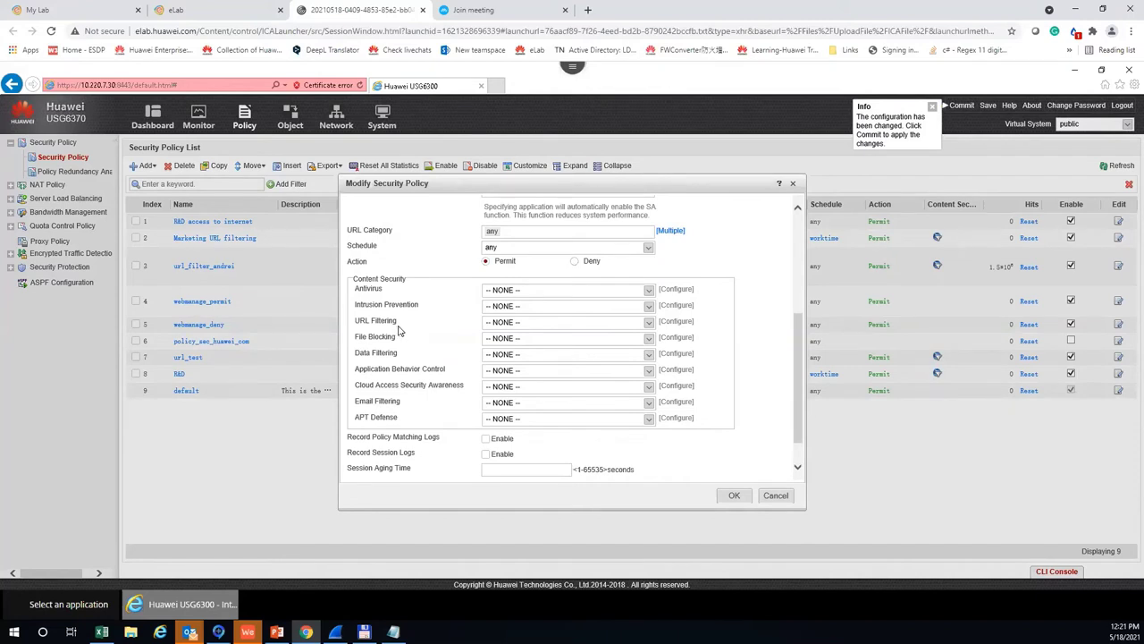
click(648, 323)
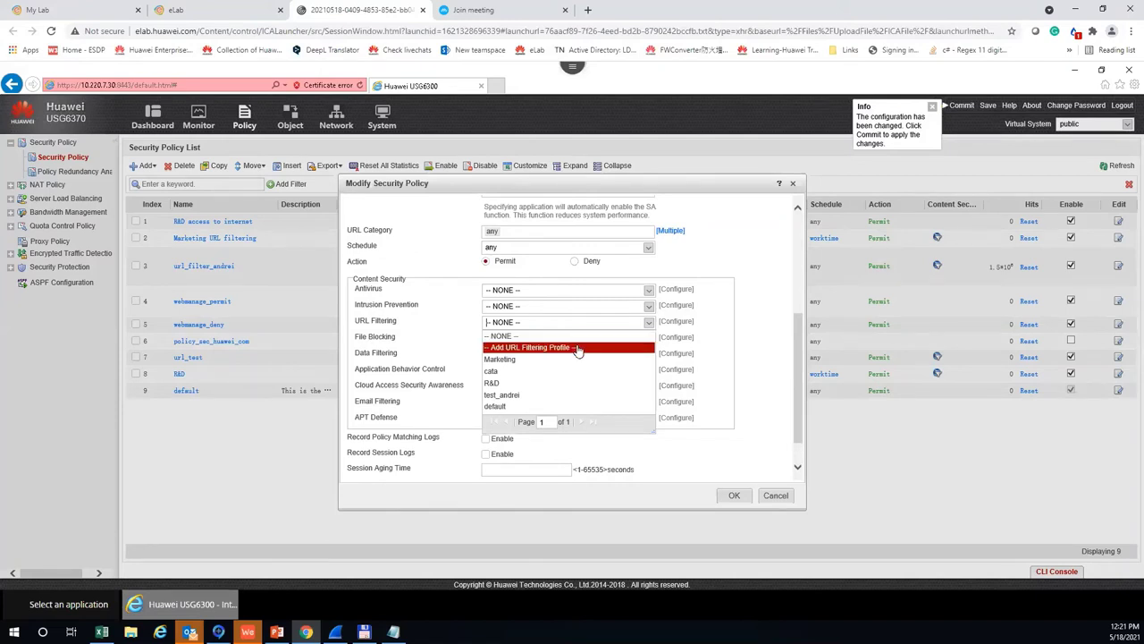
click(578, 348)
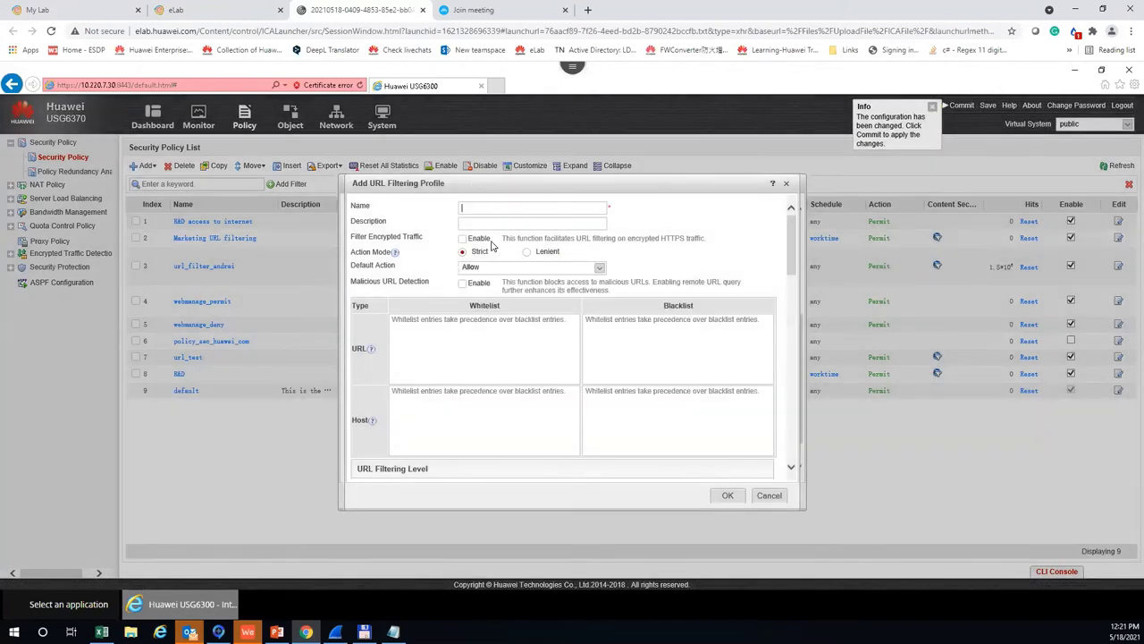
Name the profile 'R&S url filtering' with description 'filtering websites for r&d department'
text(R&S )
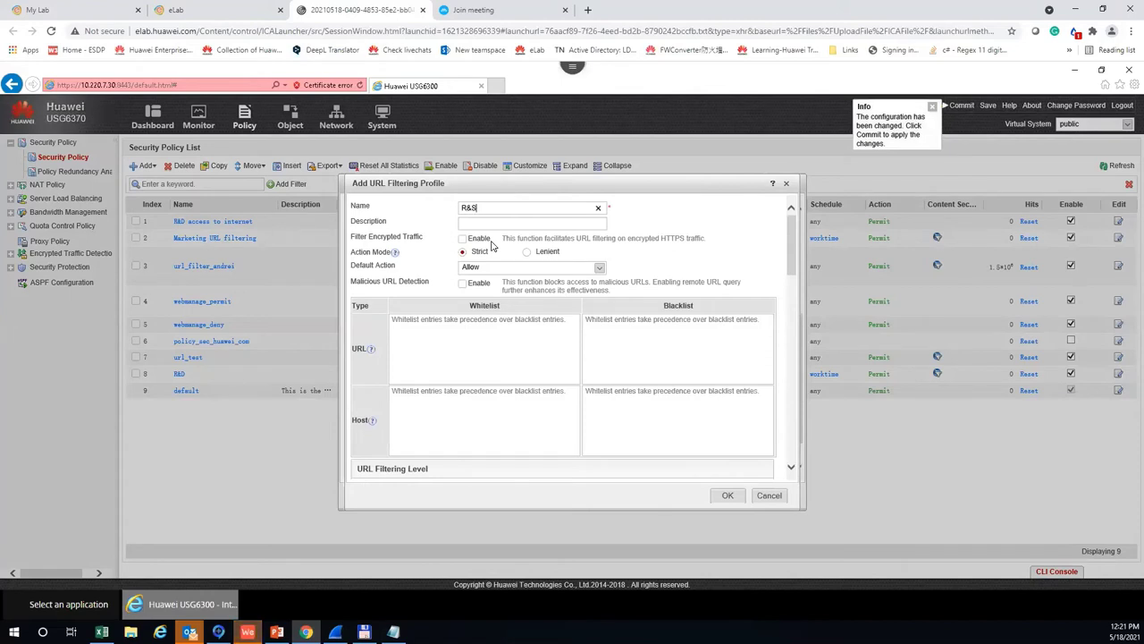
text(url filtering)
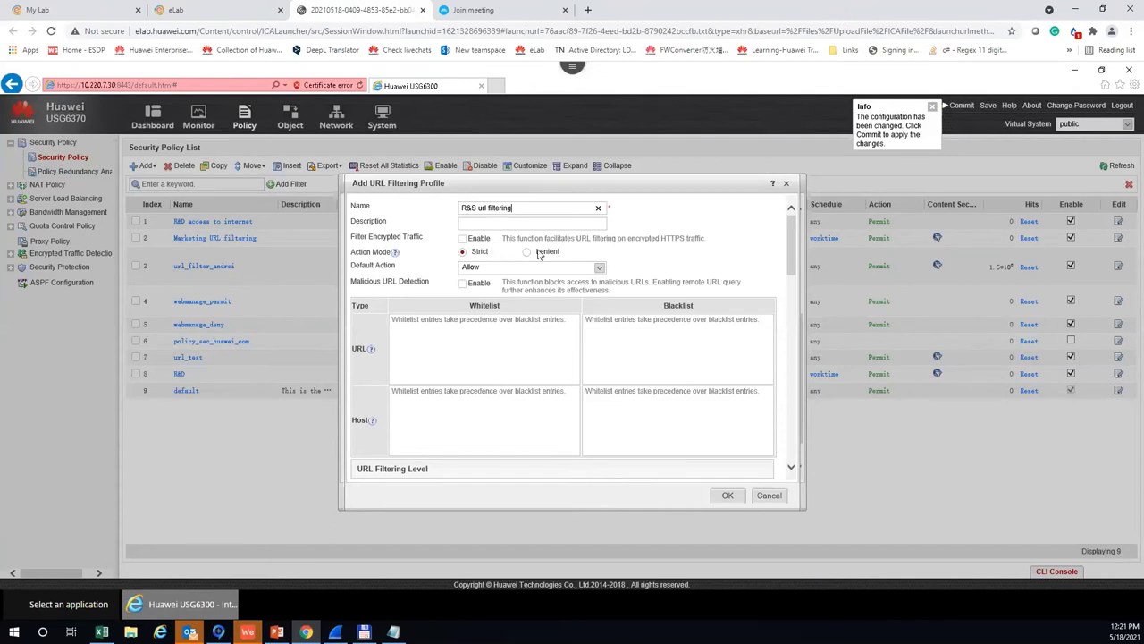
click(537, 222)
text(filtering websites for r&d department)
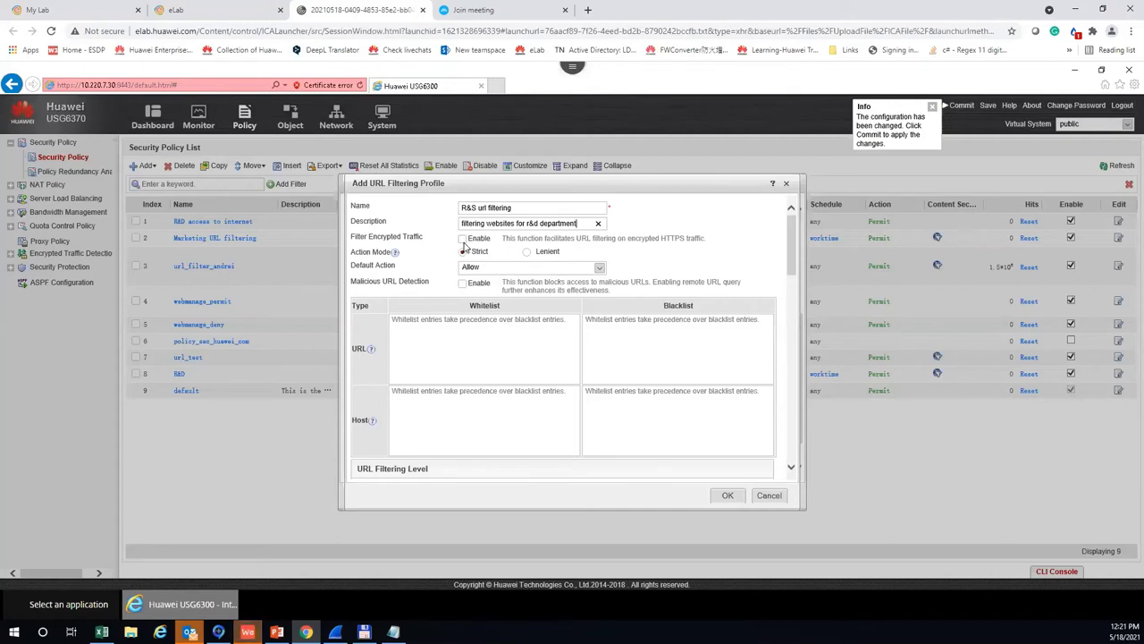
Enable encrypted traffic filtering and keep Allow as the profile's default action
click(463, 240)
click(464, 241)
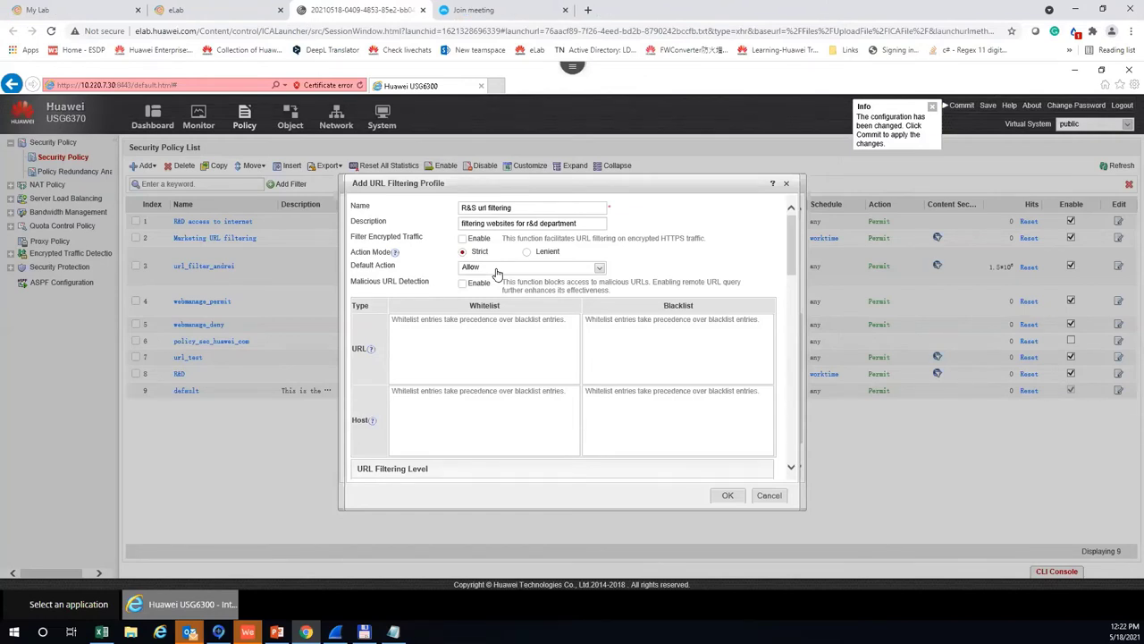
click(462, 237)
click(552, 270)
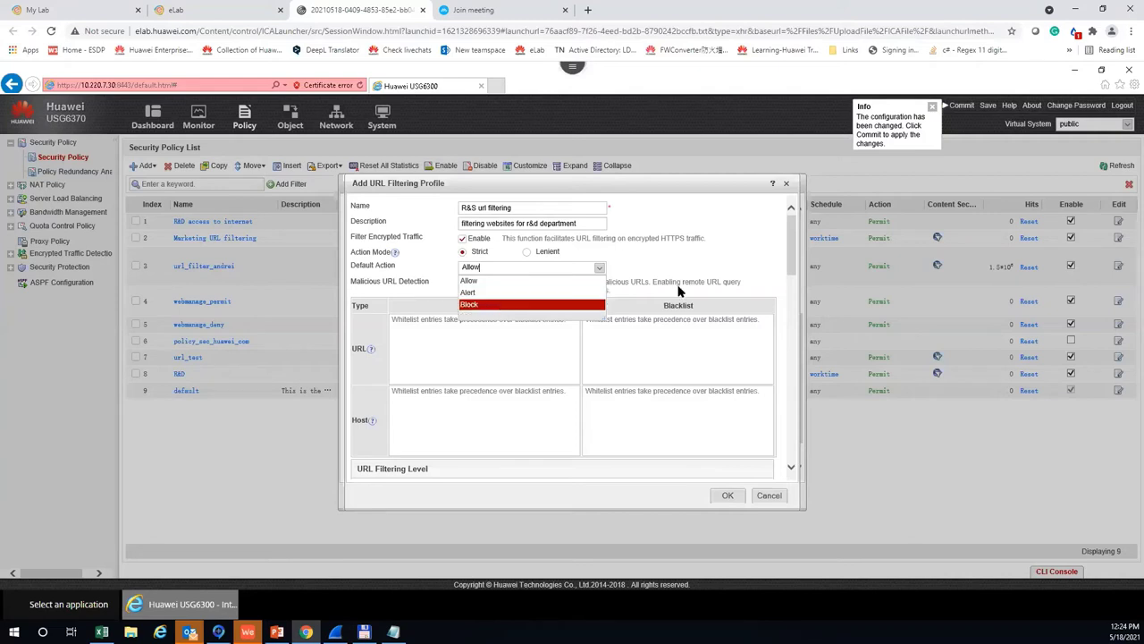
click(620, 286)
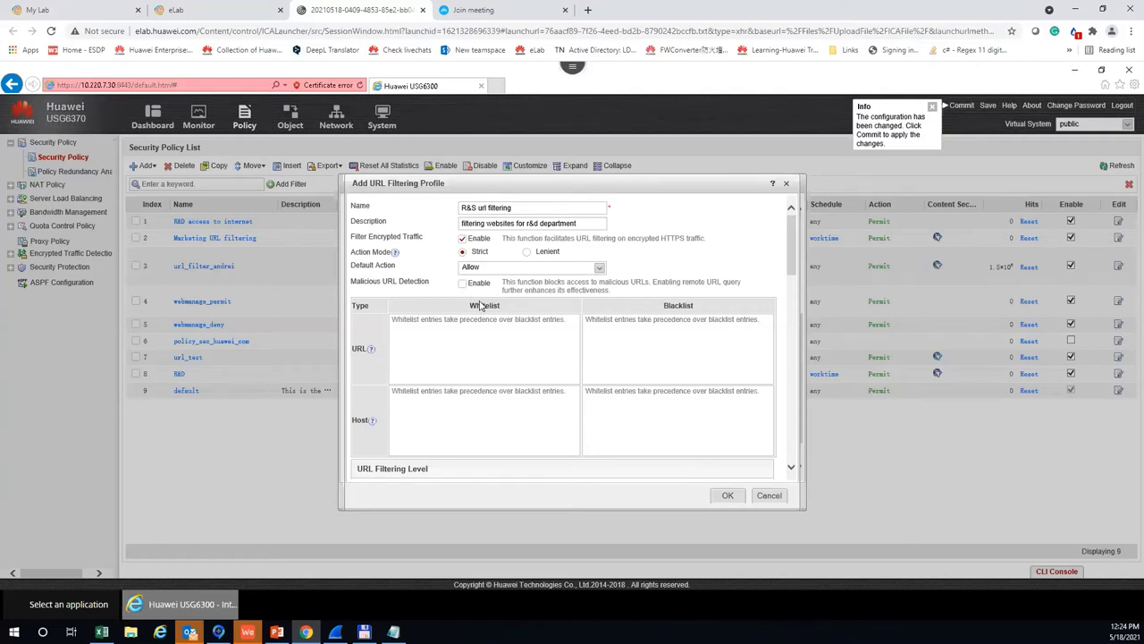
Scroll to the URL Filtering Level section and check the requirements in the Notepad notes
scroll(479, 307, down, 1)
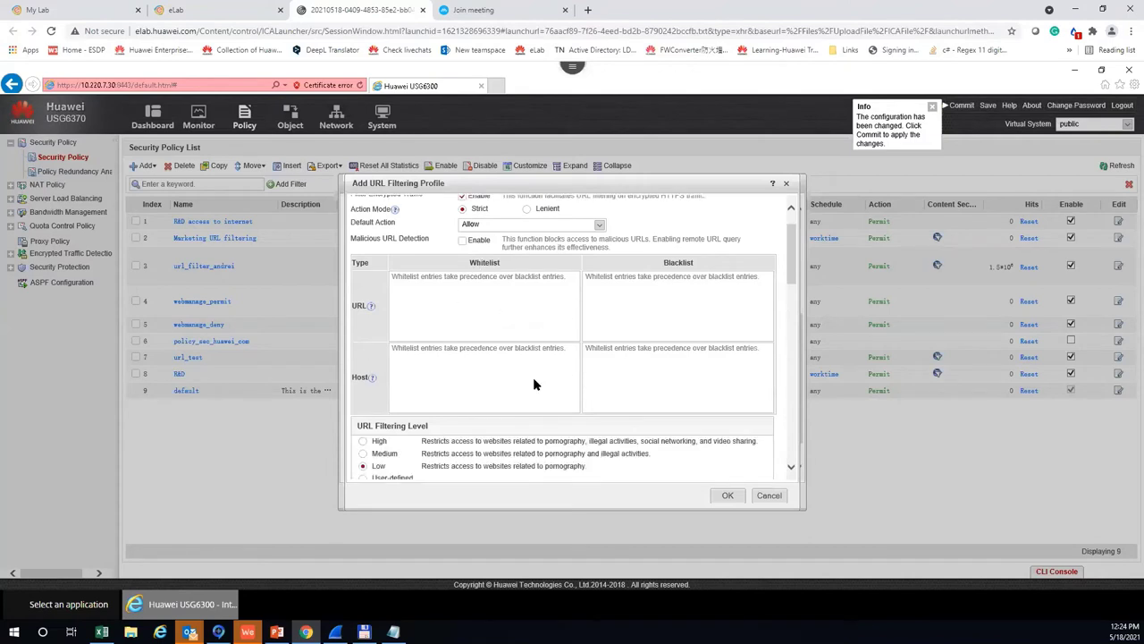
scroll(535, 382, down, 1)
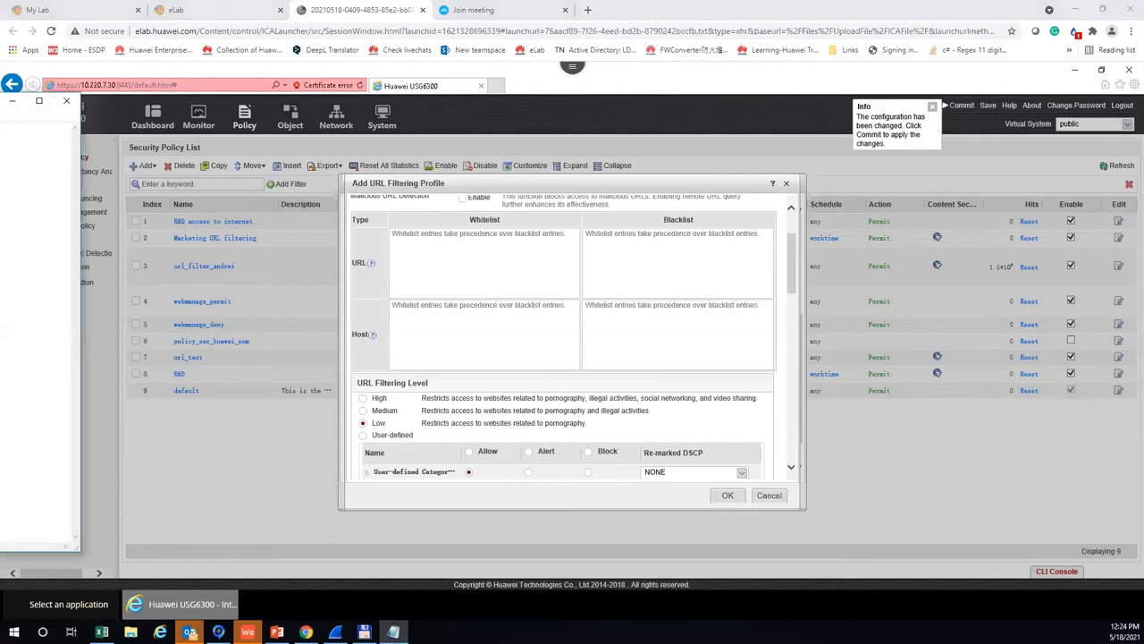
key(alt+Tab)
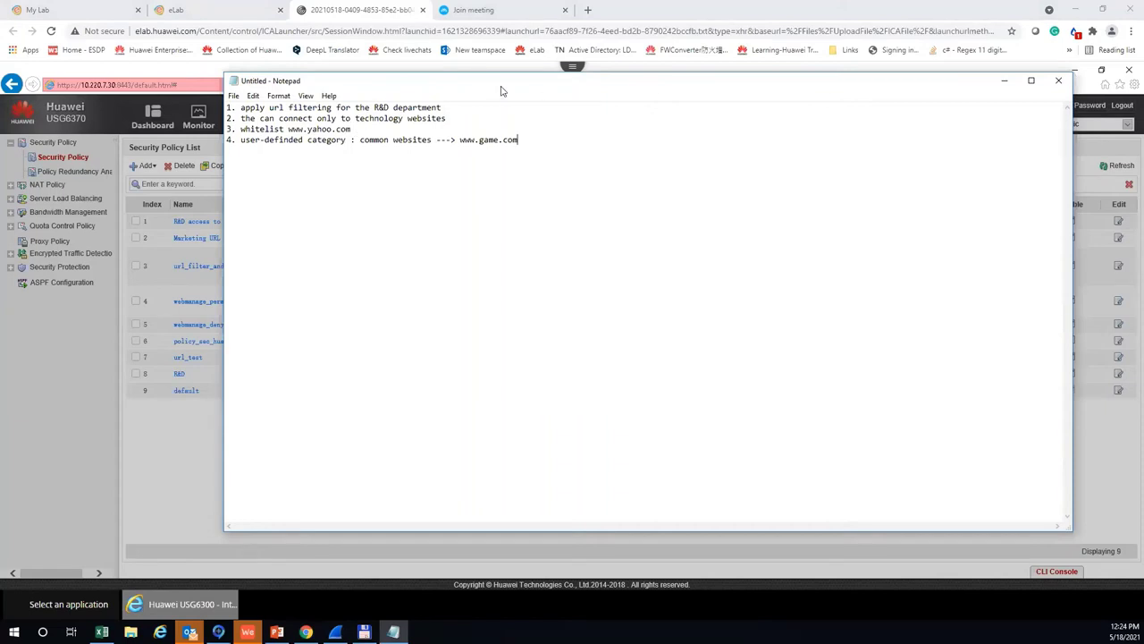
key(alt+Tab)
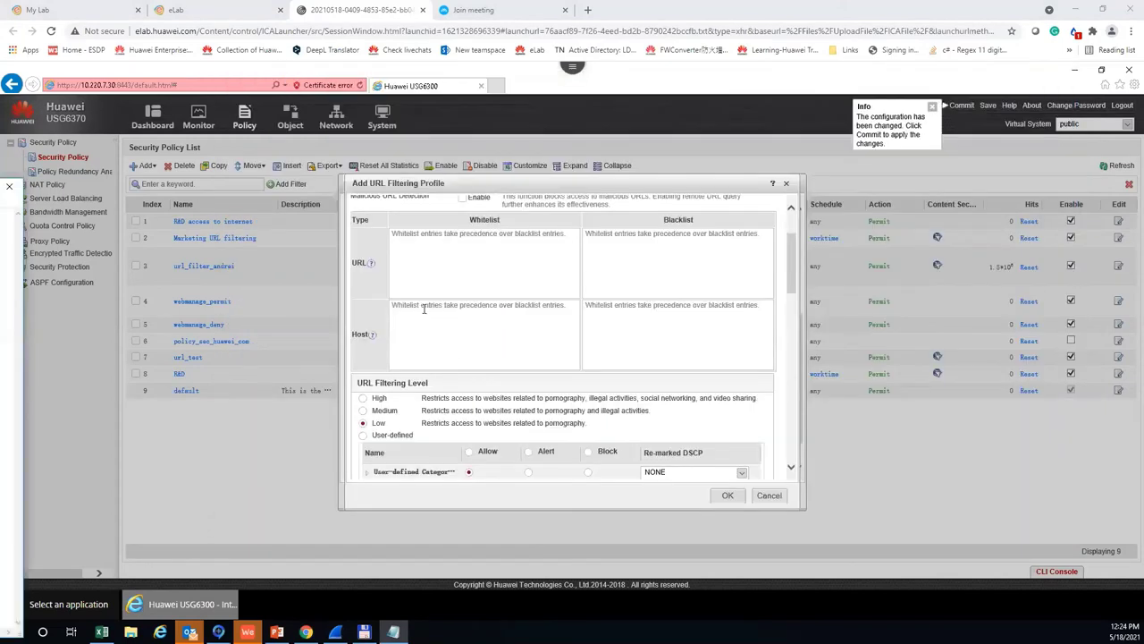
click(431, 337)
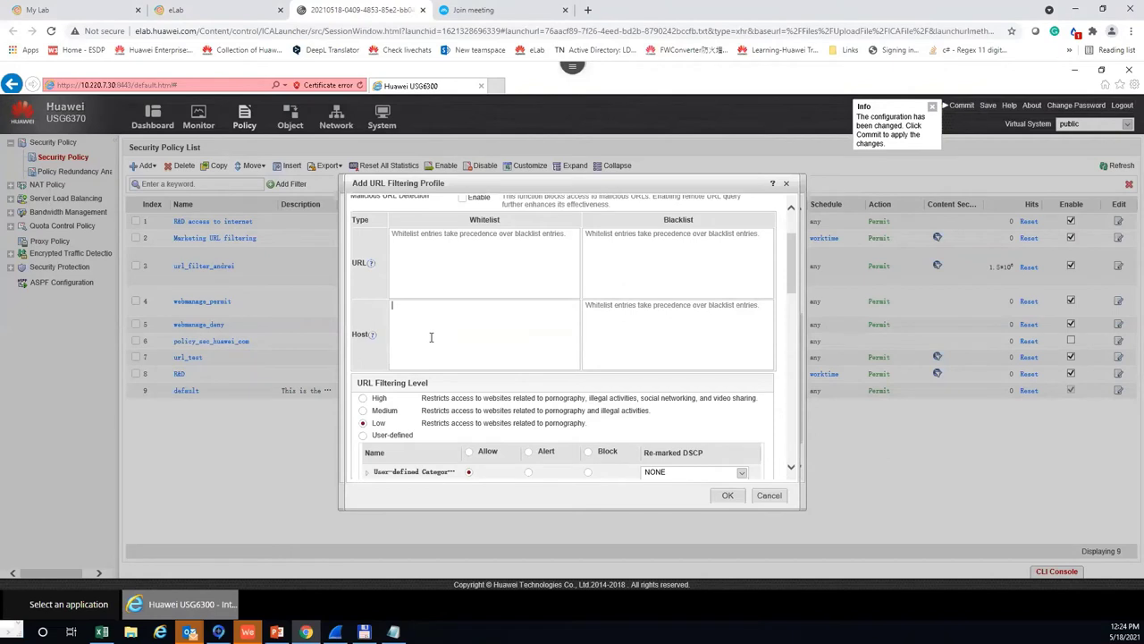
text(www)
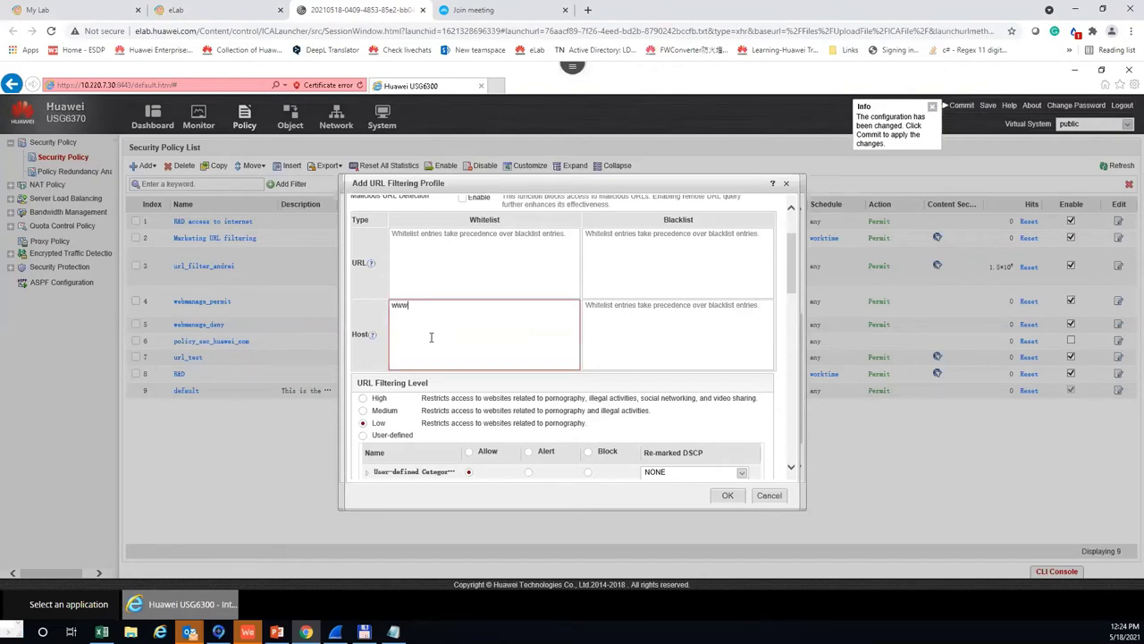
text(.yahoo.c)
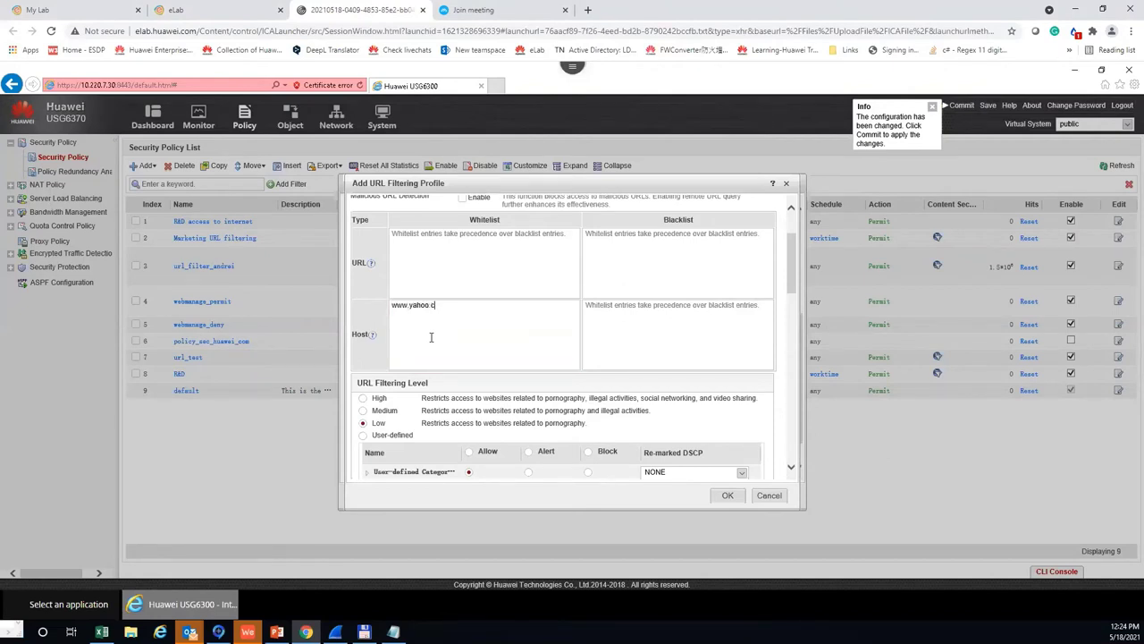
text(om)
text(*)
click(430, 246)
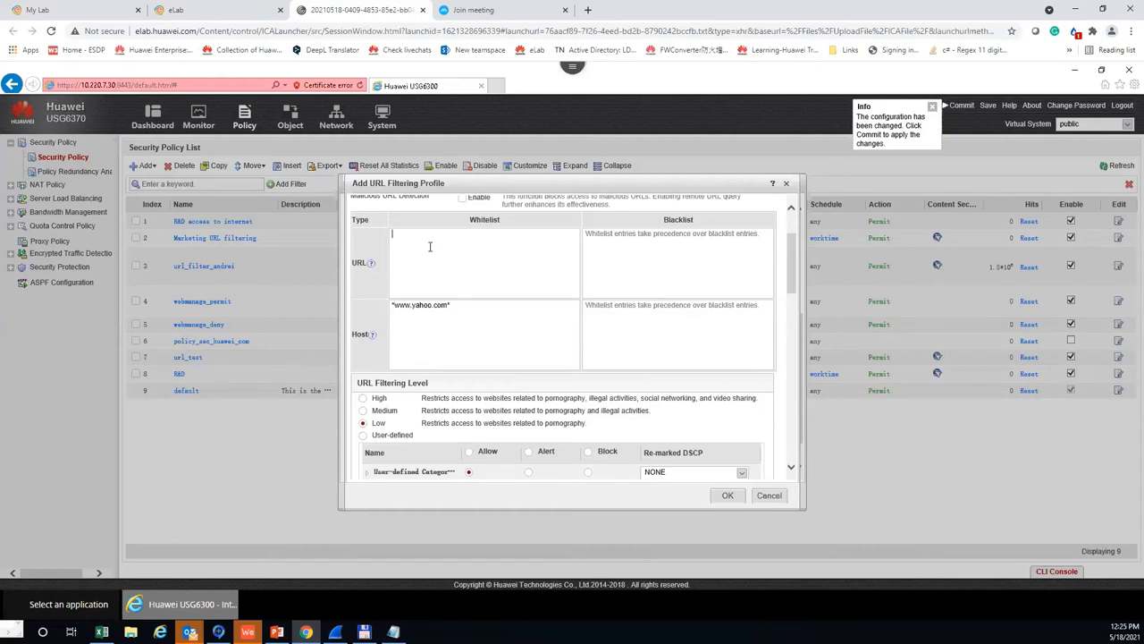
text(www.yahoo.com/mail)
double_click(439, 306)
shift+click(399, 309)
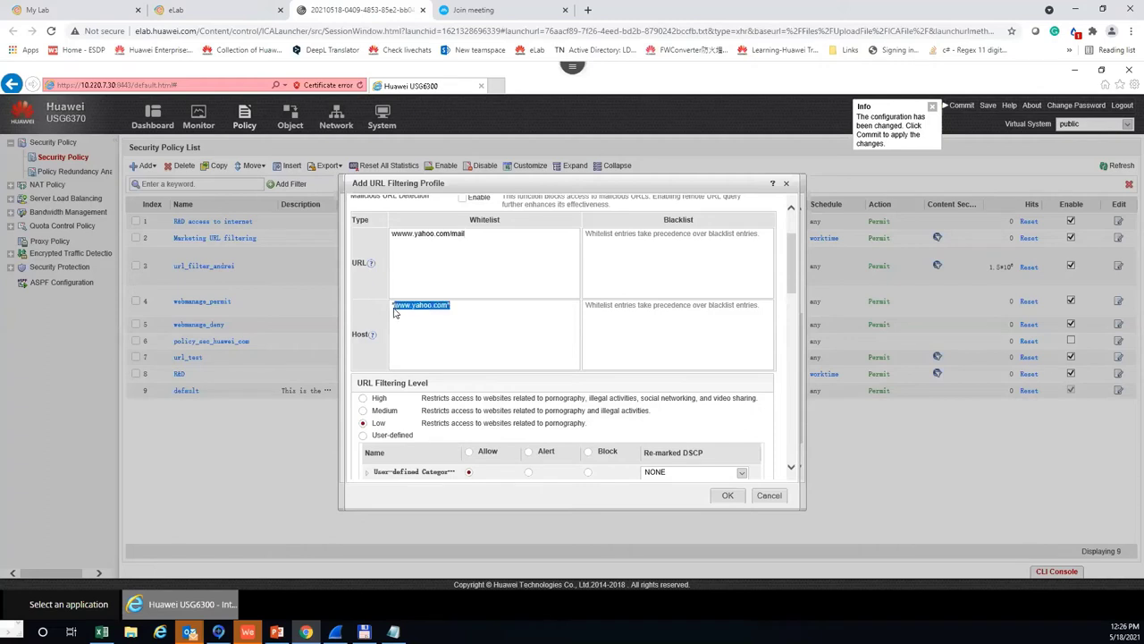
click(437, 336)
drag(468, 234, 377, 243)
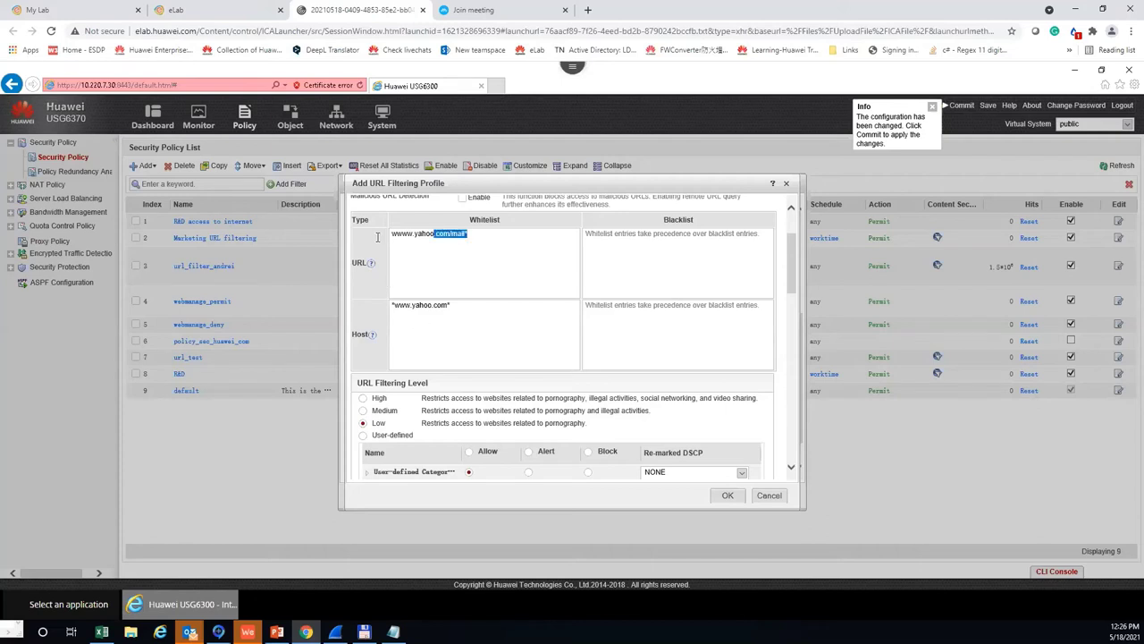
key(BackSpace)
scroll(468, 330, down, 2)
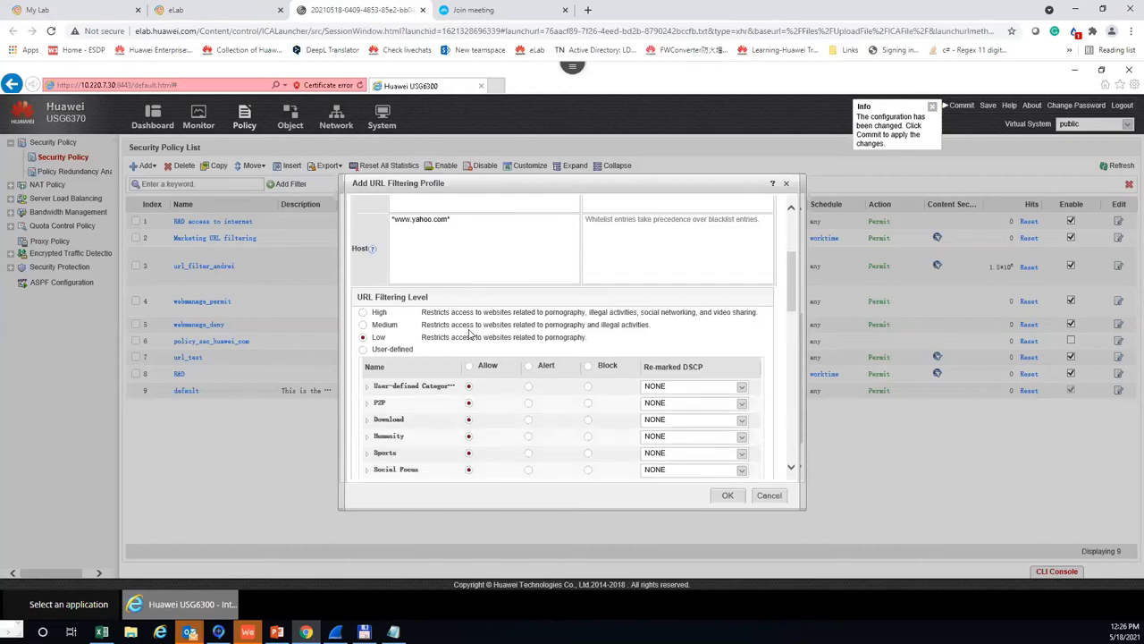
scroll(468, 332, down, 1)
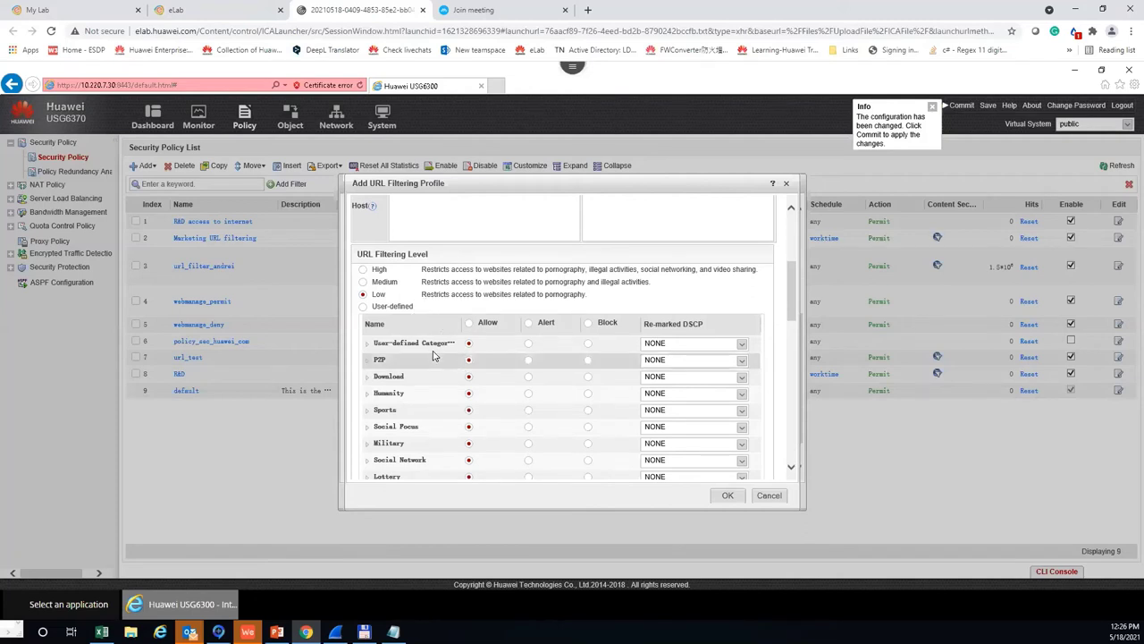
scroll(418, 336, down, 1)
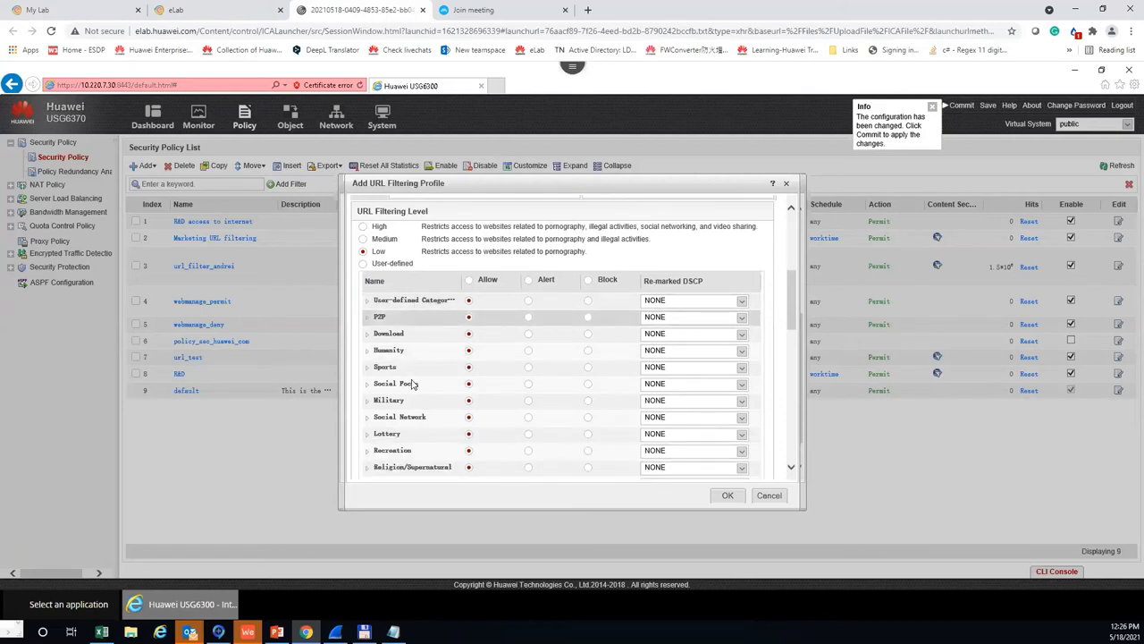
click(369, 302)
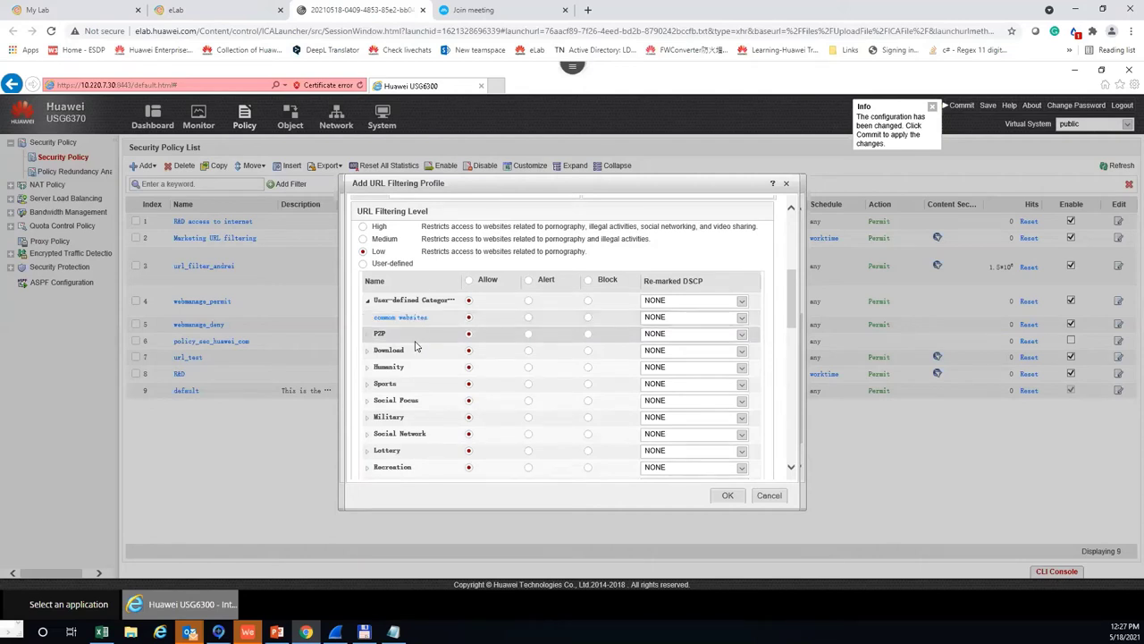
click(370, 303)
scroll(393, 308, up, 3)
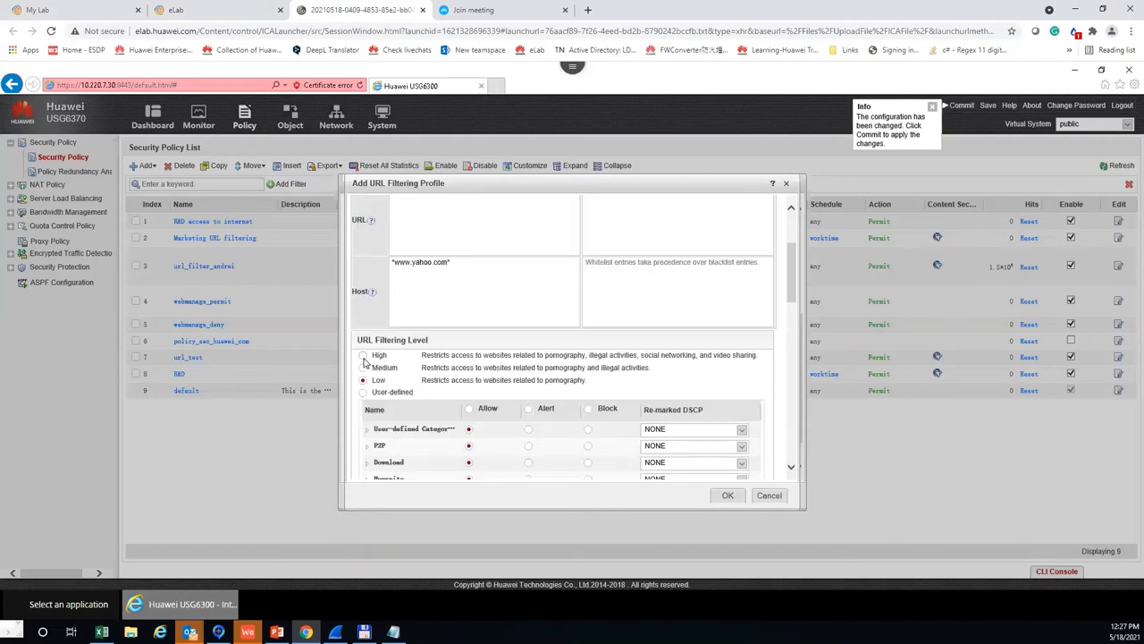
click(364, 356)
scroll(475, 404, down, 2)
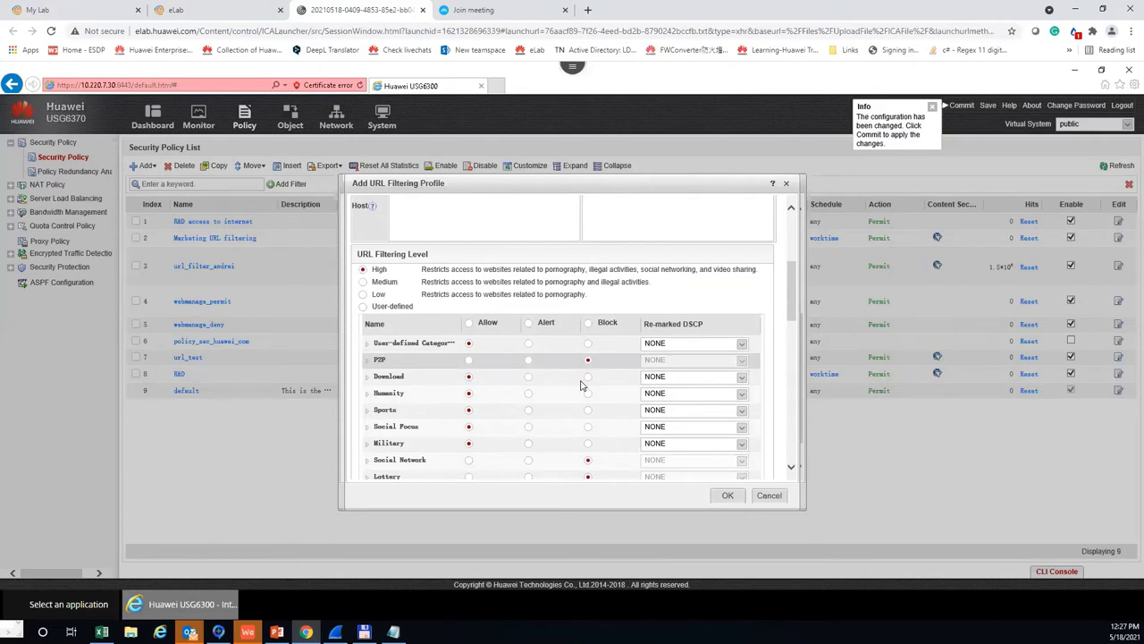
scroll(580, 385, down, 2)
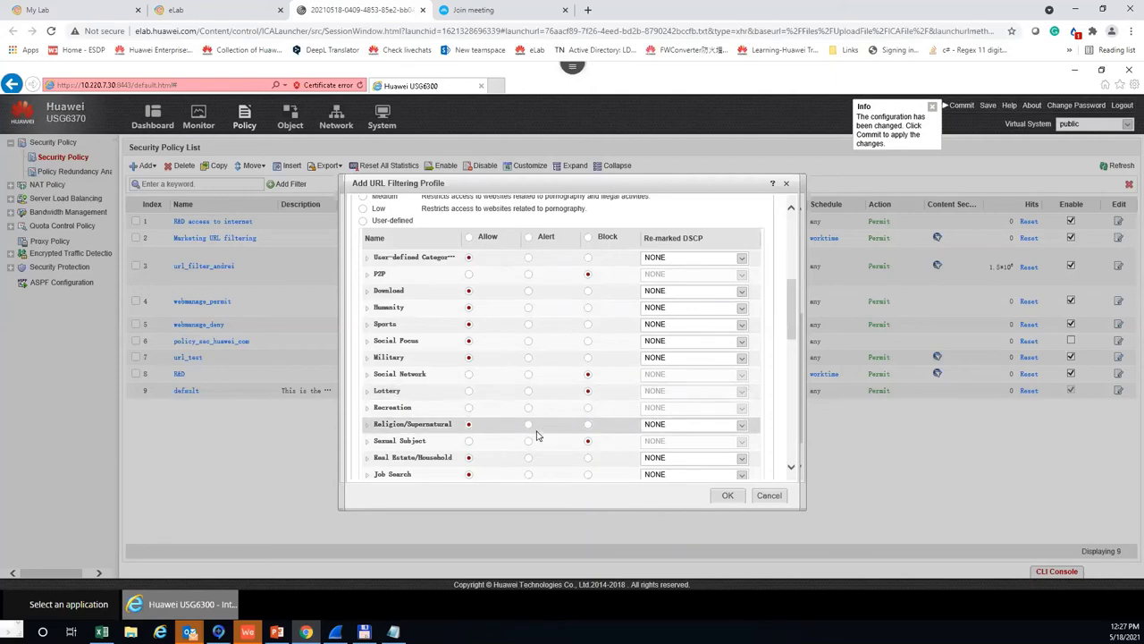
scroll(465, 403, up, 4)
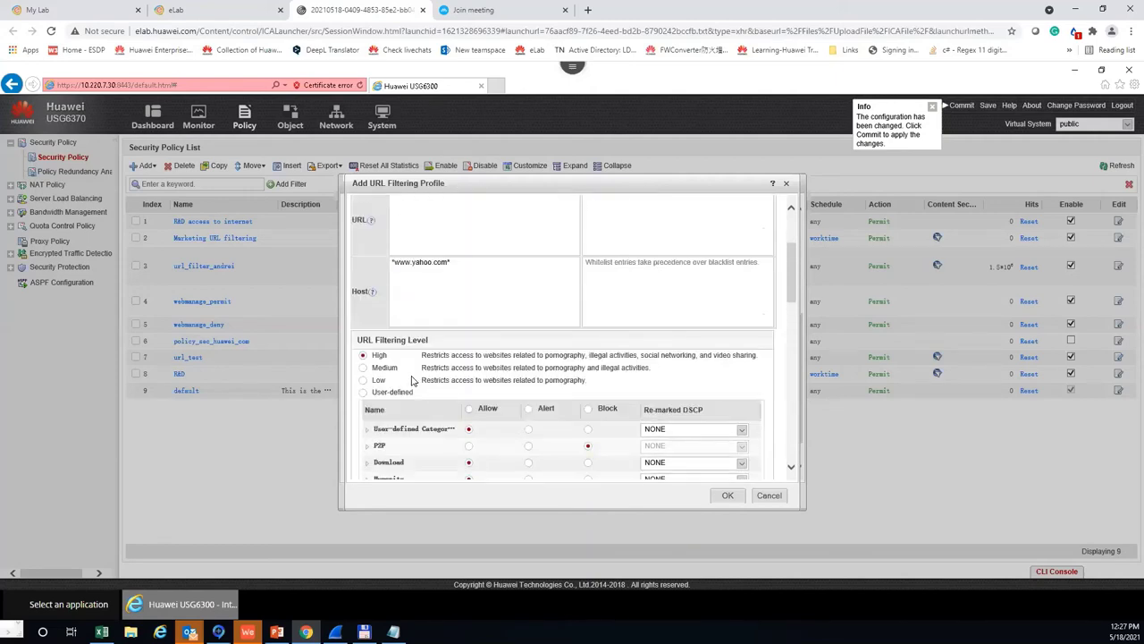
click(386, 368)
scroll(592, 452, down, 5)
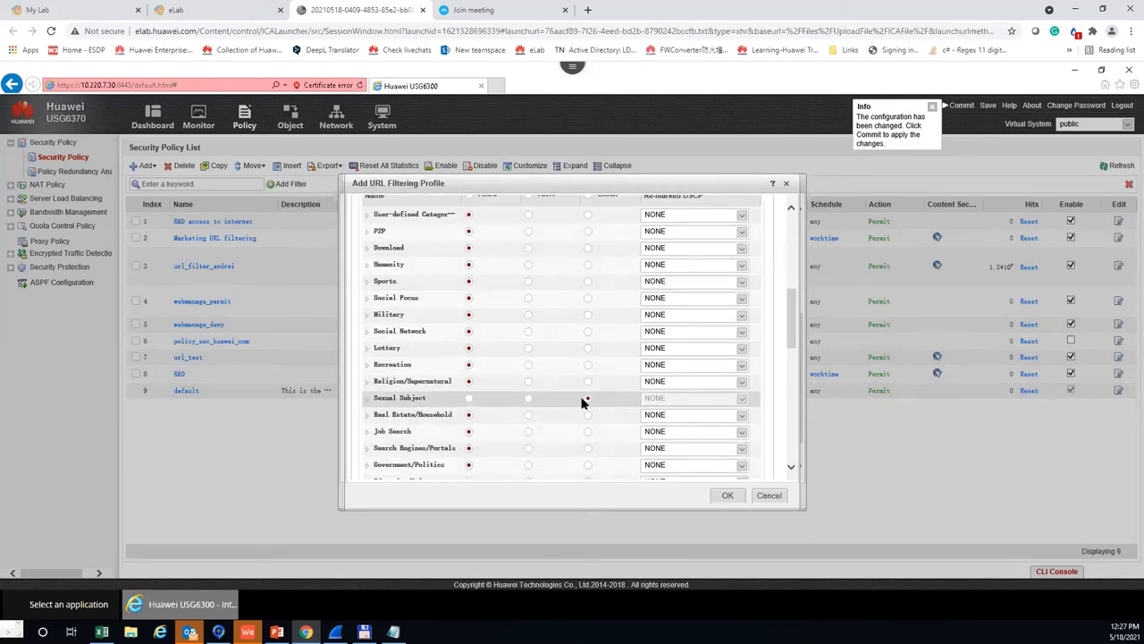
scroll(594, 434, down, 5)
scroll(595, 434, down, 4)
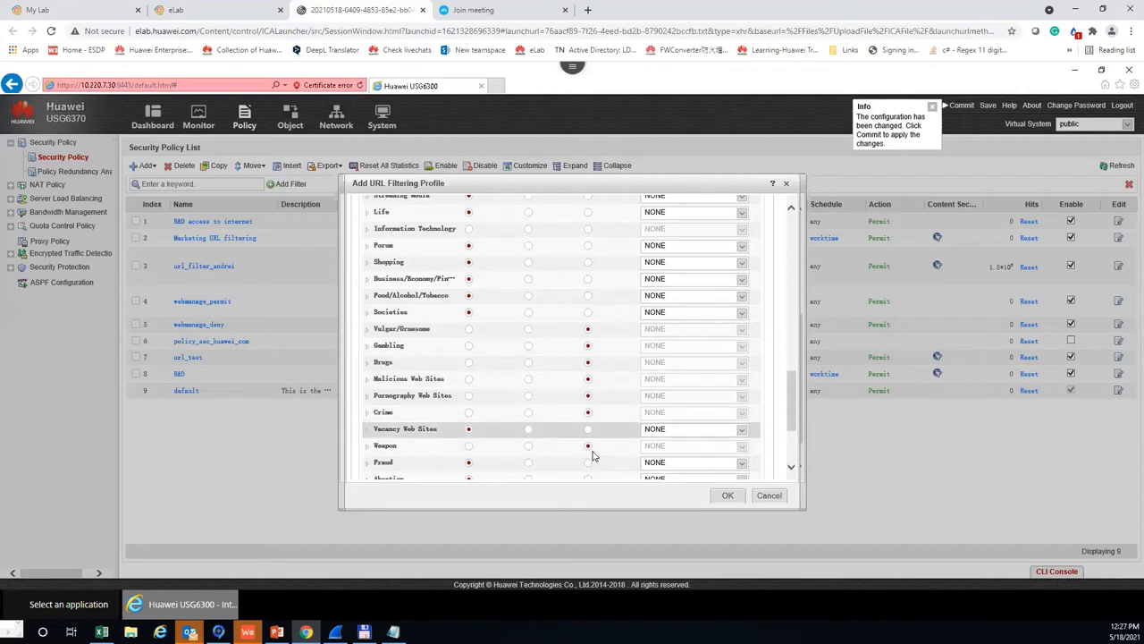
scroll(537, 408, down, 2)
scroll(502, 376, up, 4)
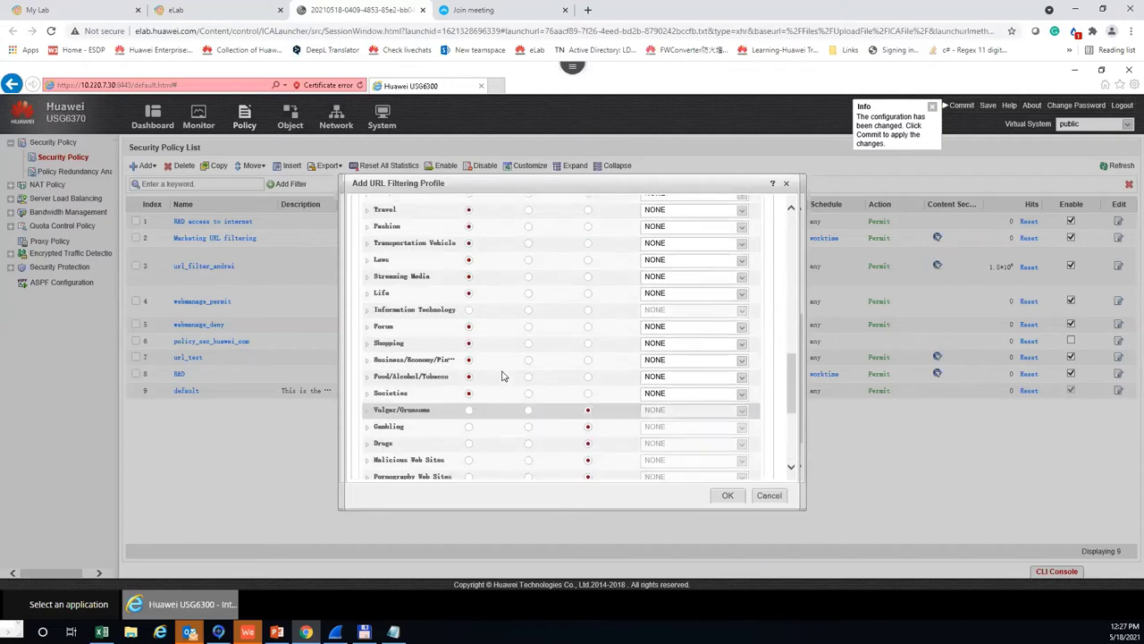
scroll(502, 376, up, 9)
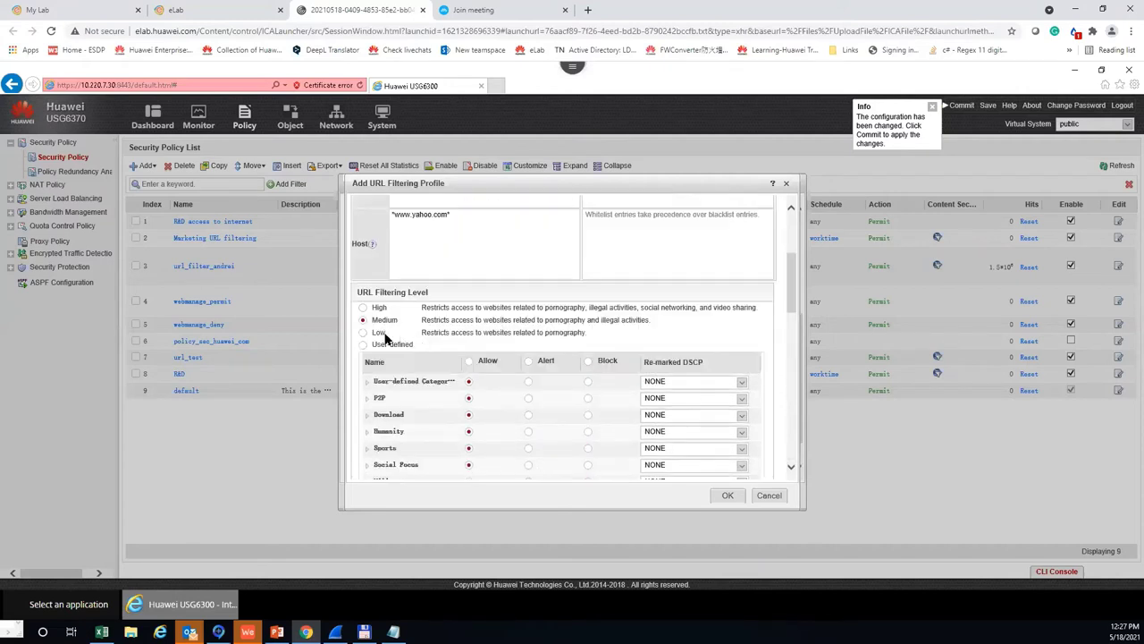
click(381, 332)
scroll(514, 389, down, 8)
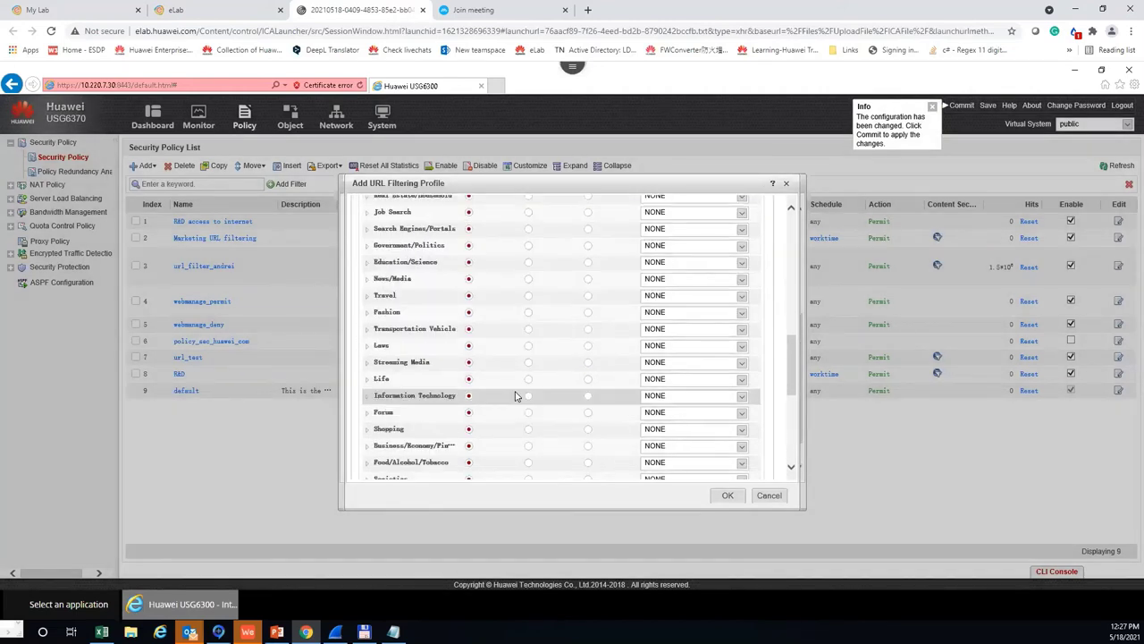
scroll(516, 393, down, 10)
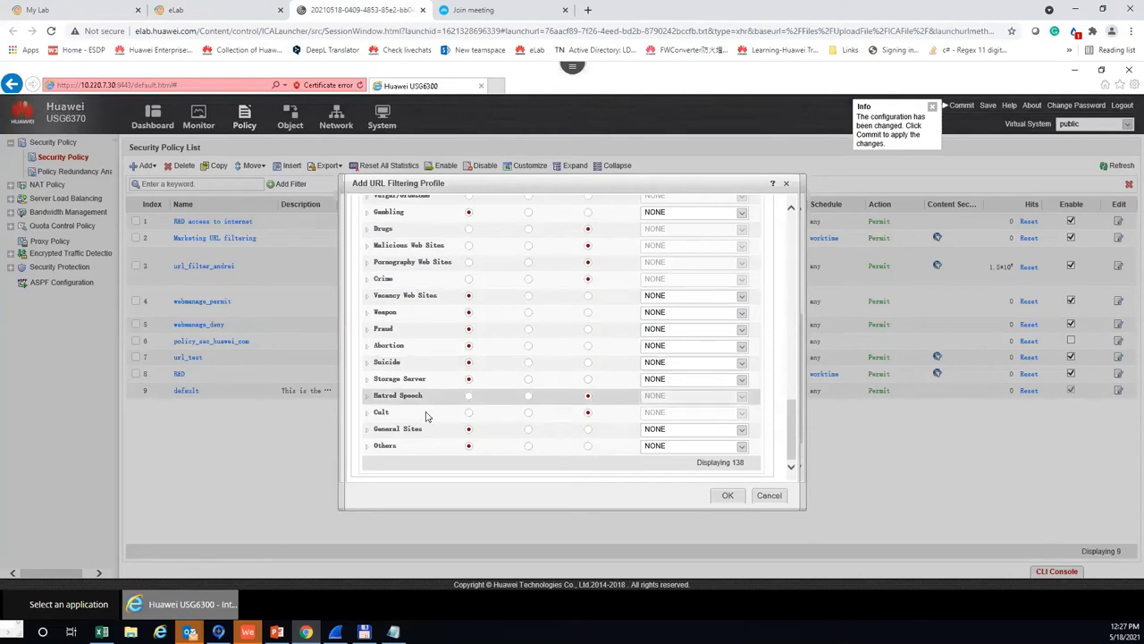
scroll(496, 361, up, 15)
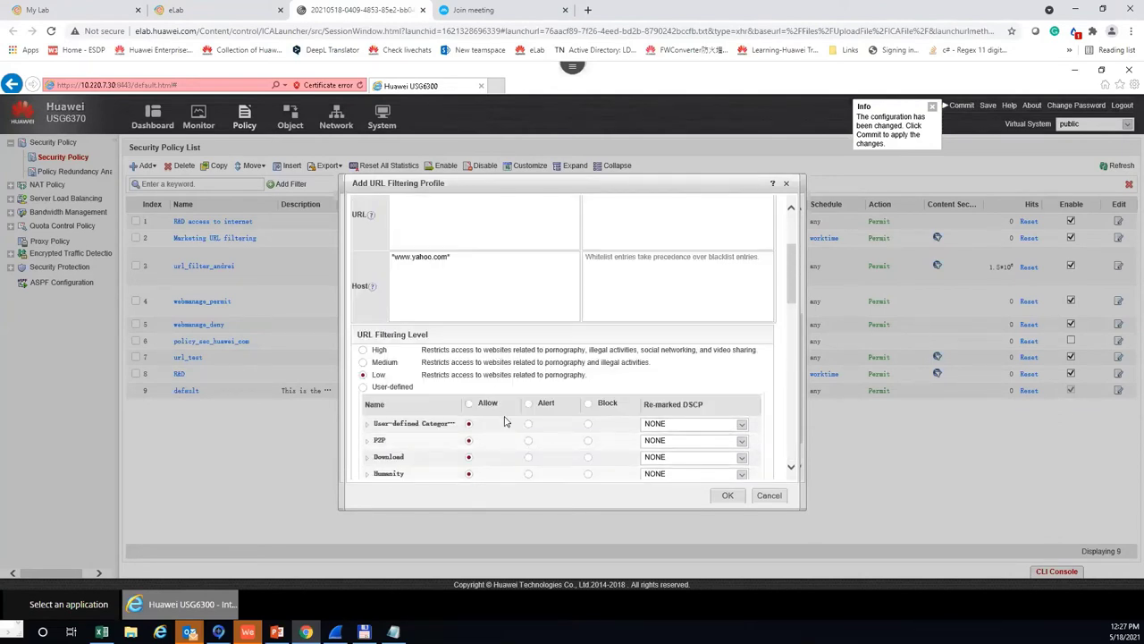
Under User-defined level, block User-defined Category, P2P, Download, Sports, Social Focus; set Humanity to alert
scroll(504, 411, down, 2)
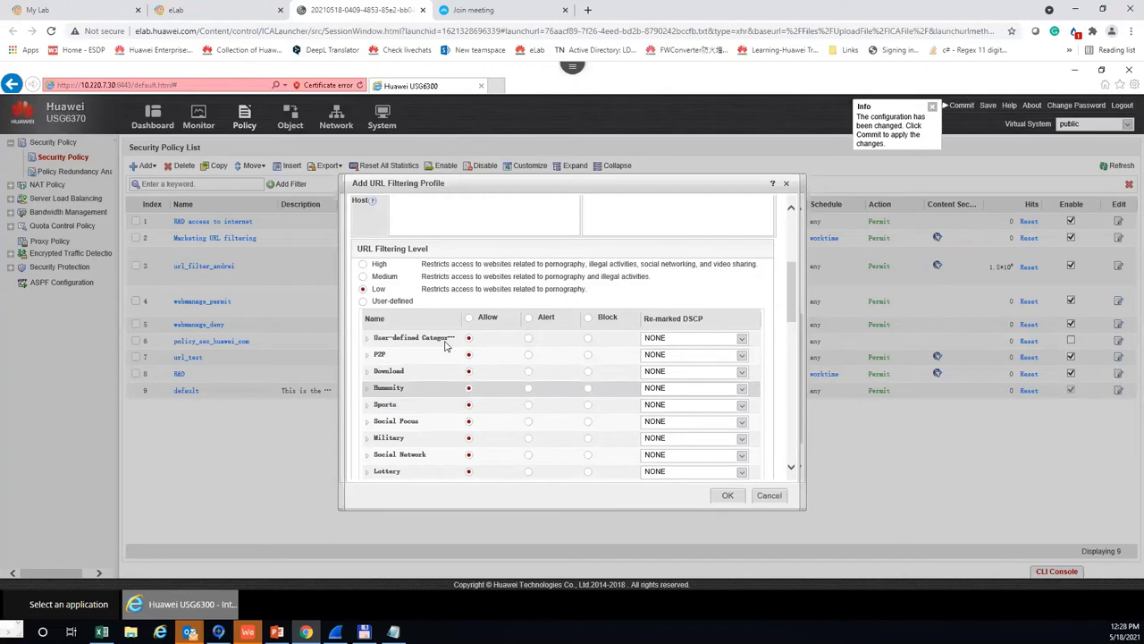
click(363, 301)
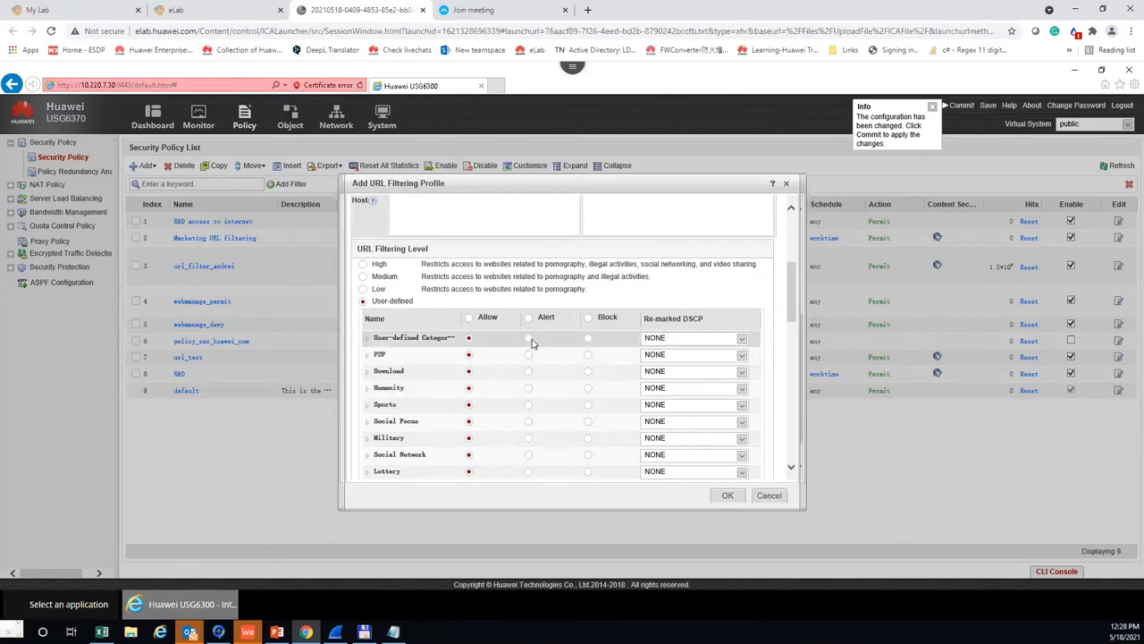
click(588, 337)
click(587, 355)
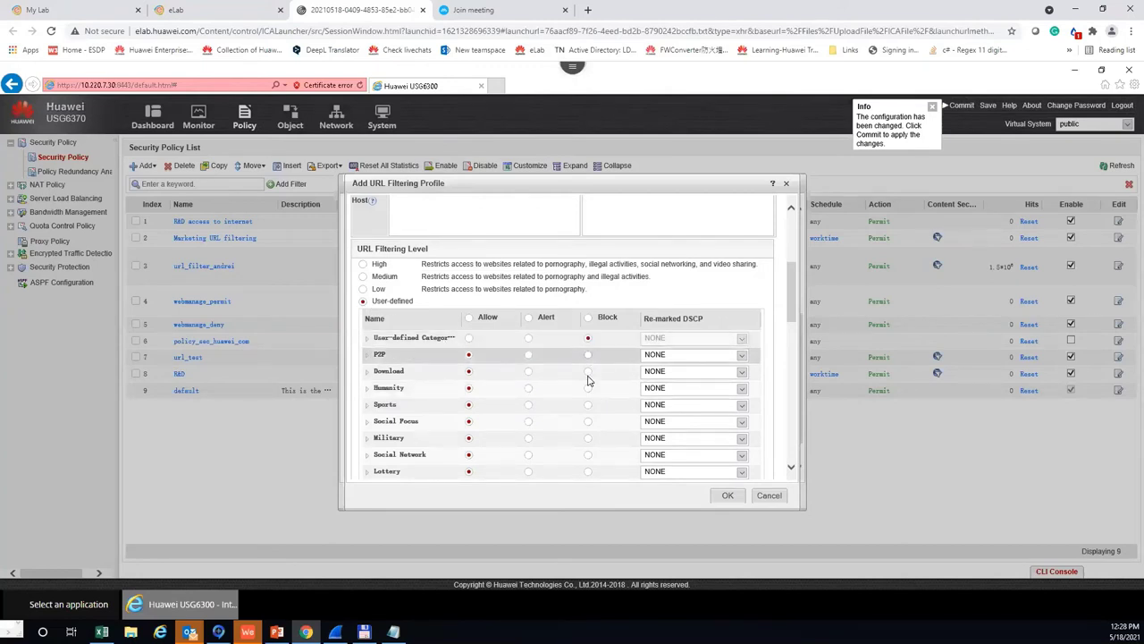
click(528, 388)
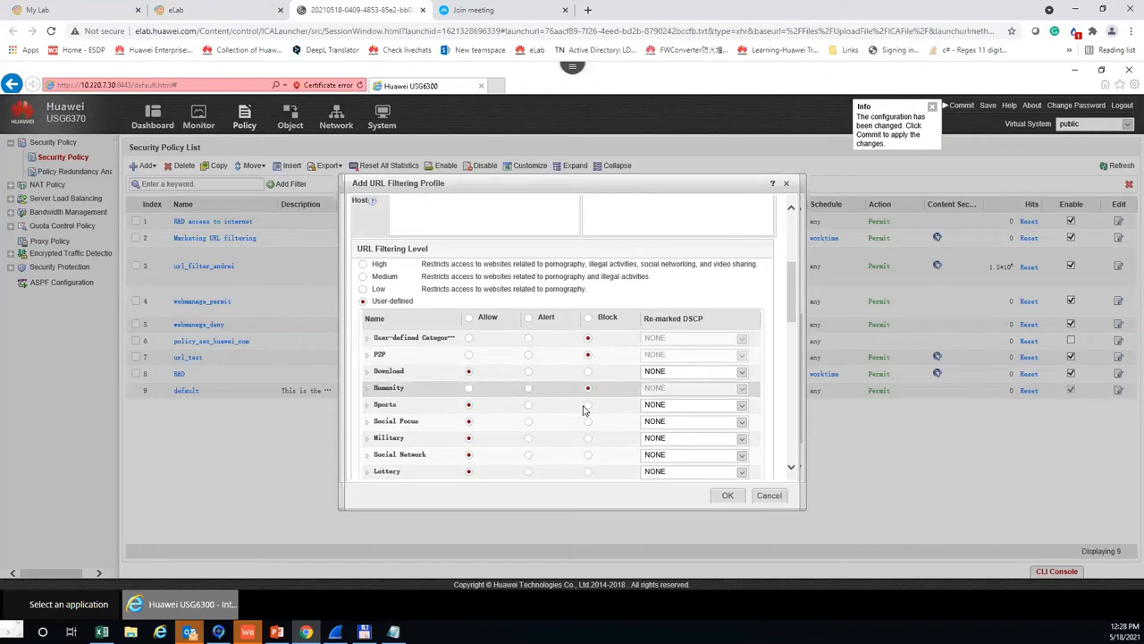
click(587, 371)
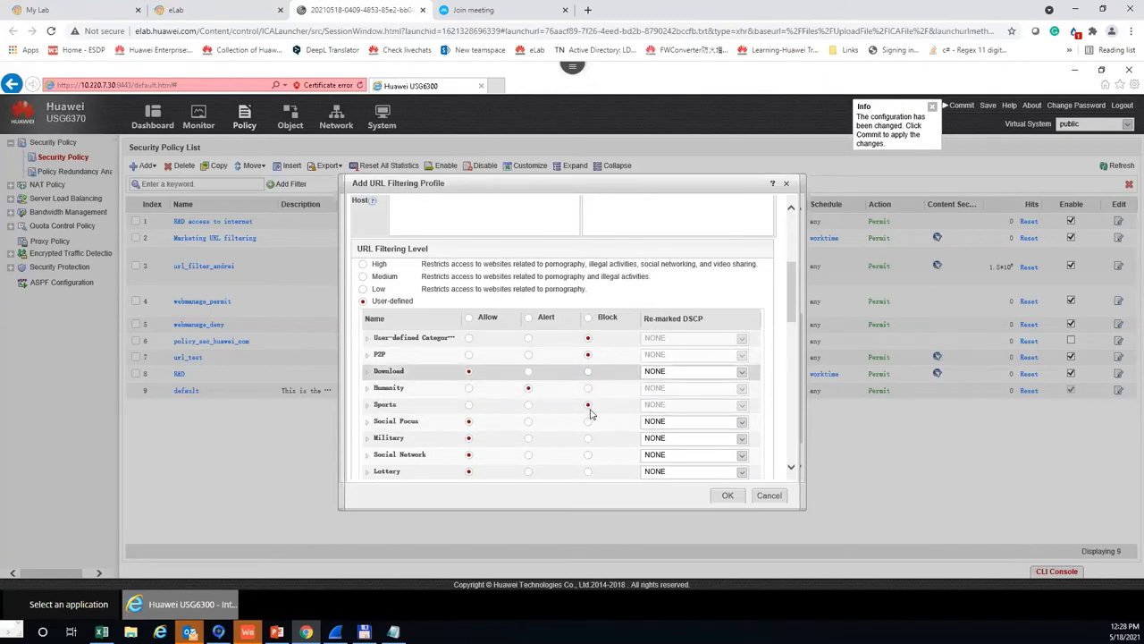
click(588, 405)
click(587, 421)
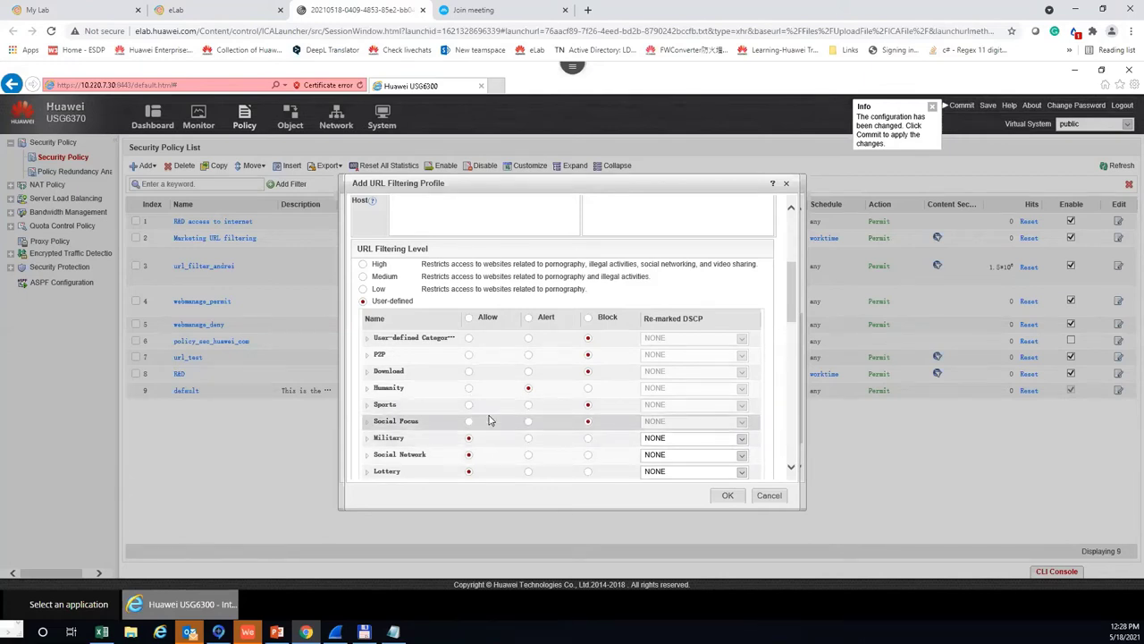
Put User-defined Category on Alert, allow Download, load the High preset, and return to User-defined
click(527, 340)
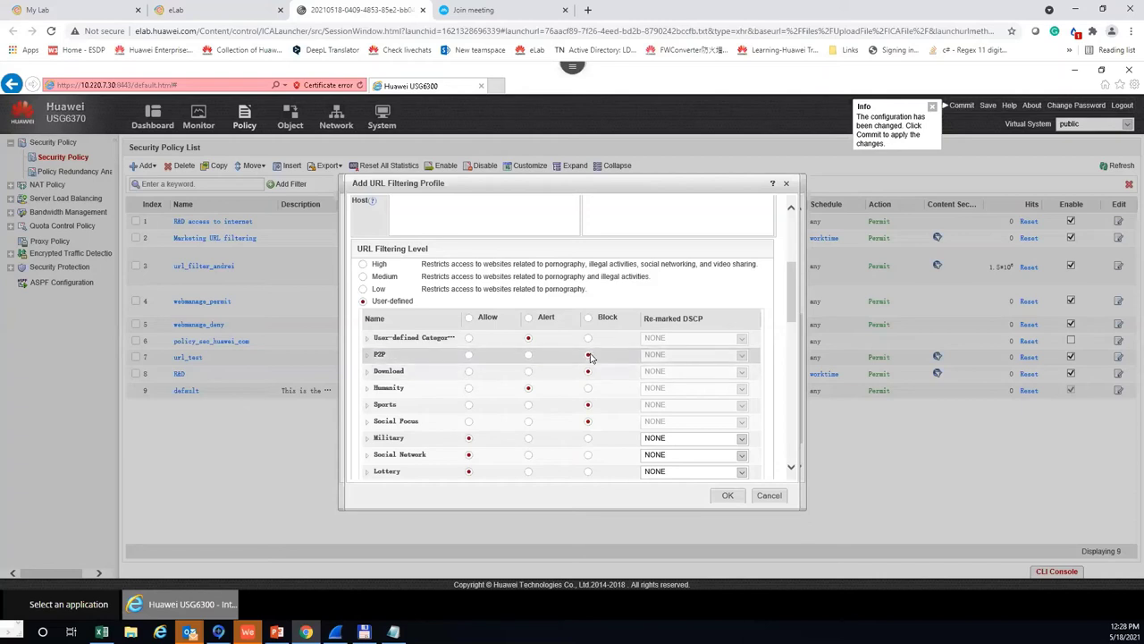
click(468, 371)
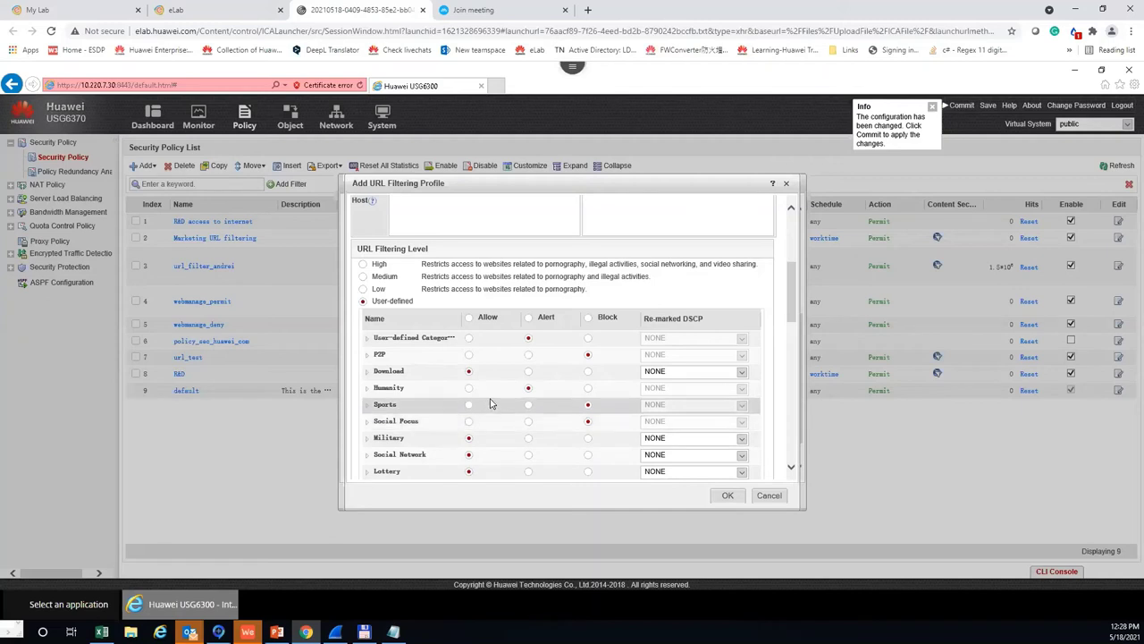
click(363, 266)
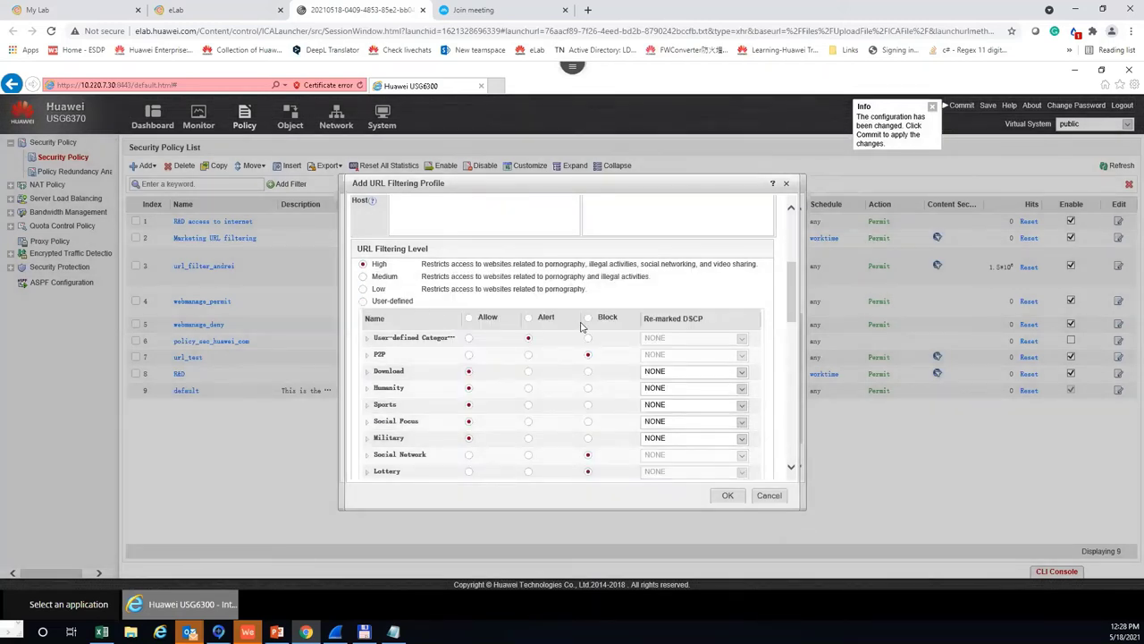
click(364, 301)
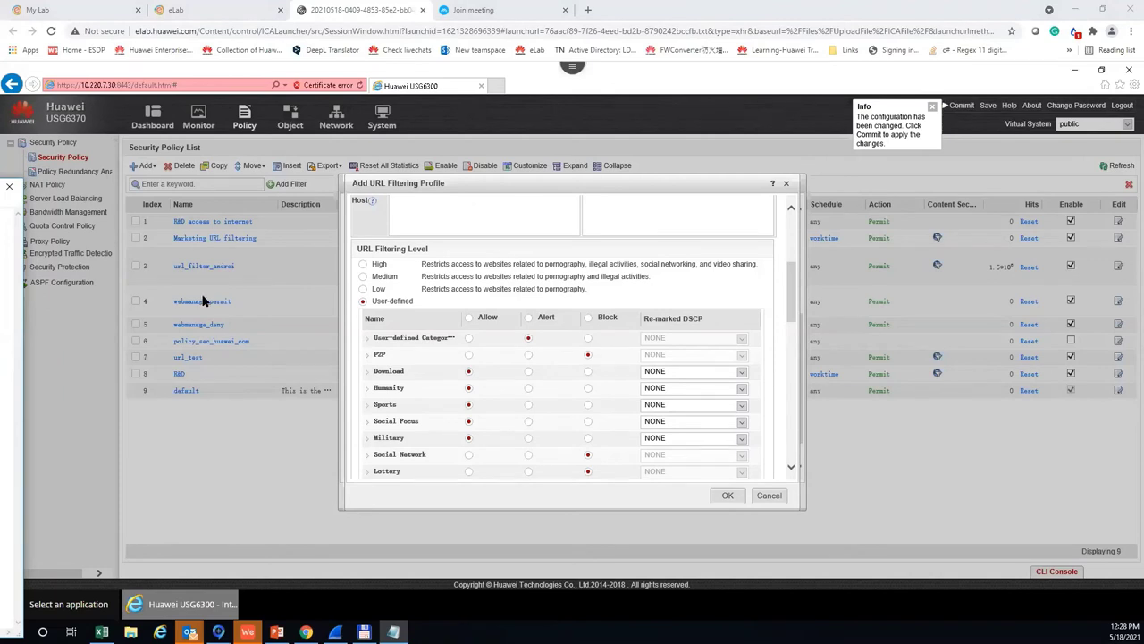
Block every URL category, then set common websites under User-defined Category to Alert
click(588, 320)
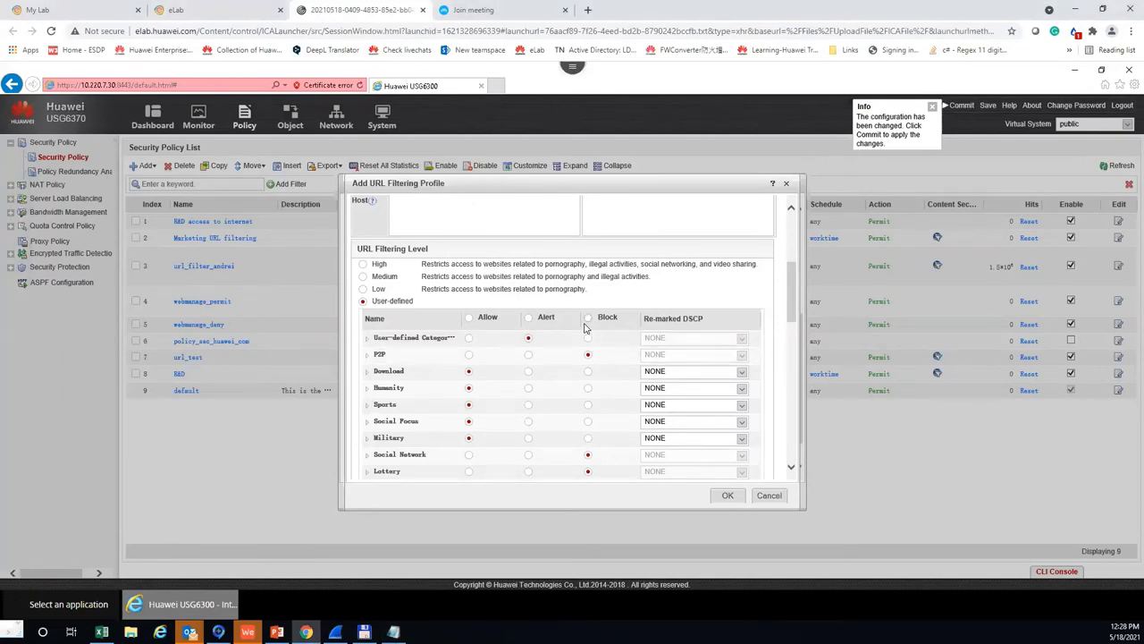
click(366, 339)
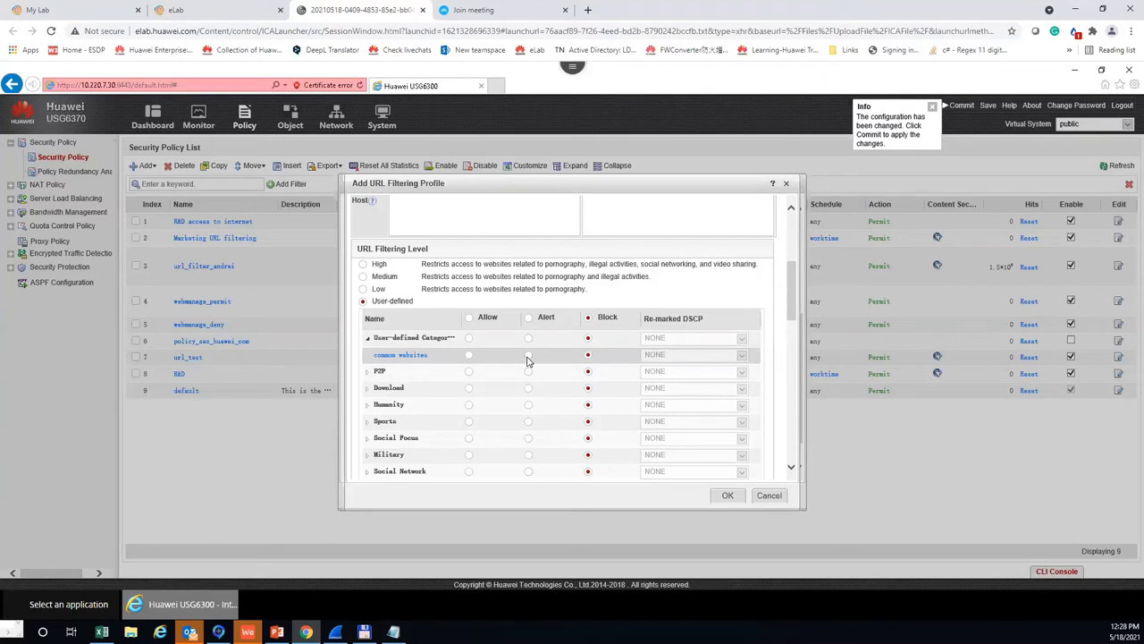
click(529, 355)
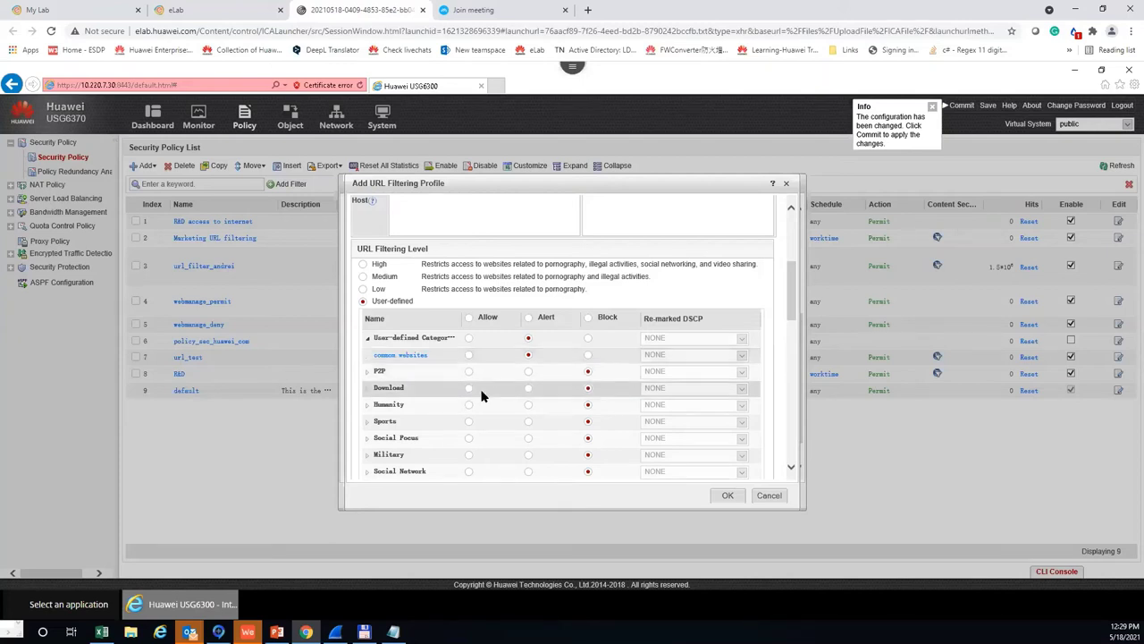
Review the category list, including Others, and set Information Technology to Allow
scroll(483, 396, down, 8)
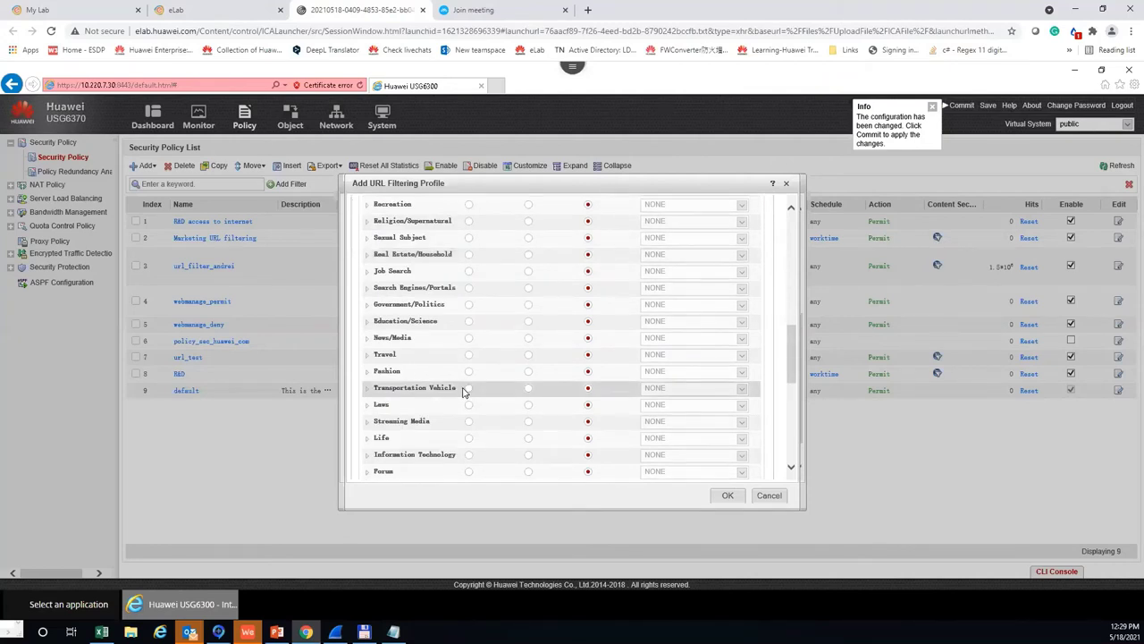
scroll(465, 388, up, 5)
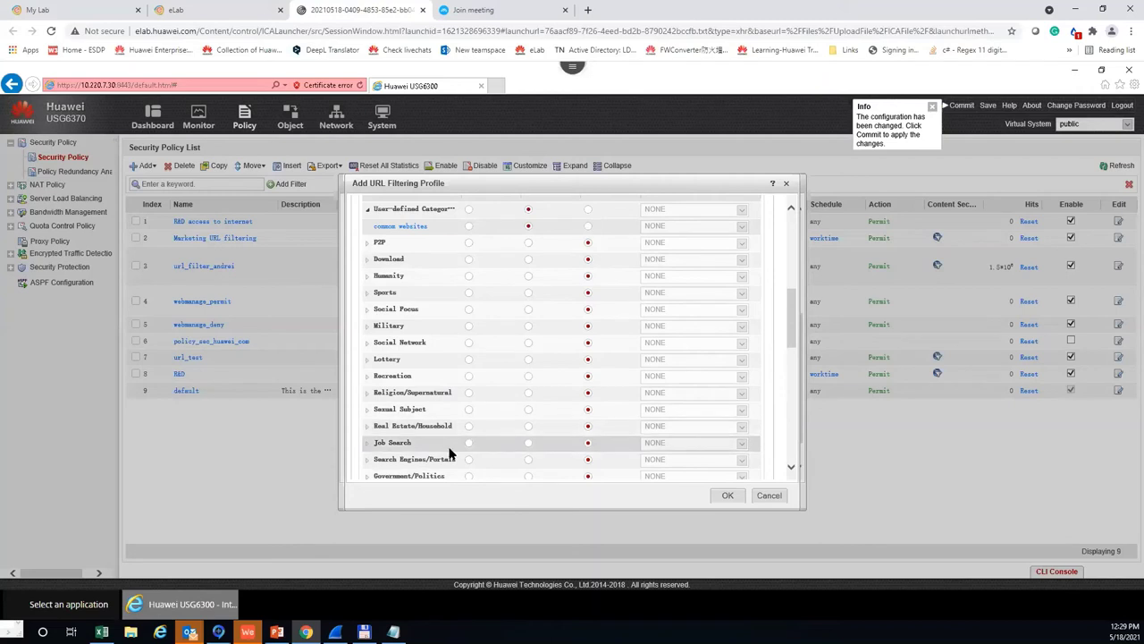
scroll(452, 452, down, 3)
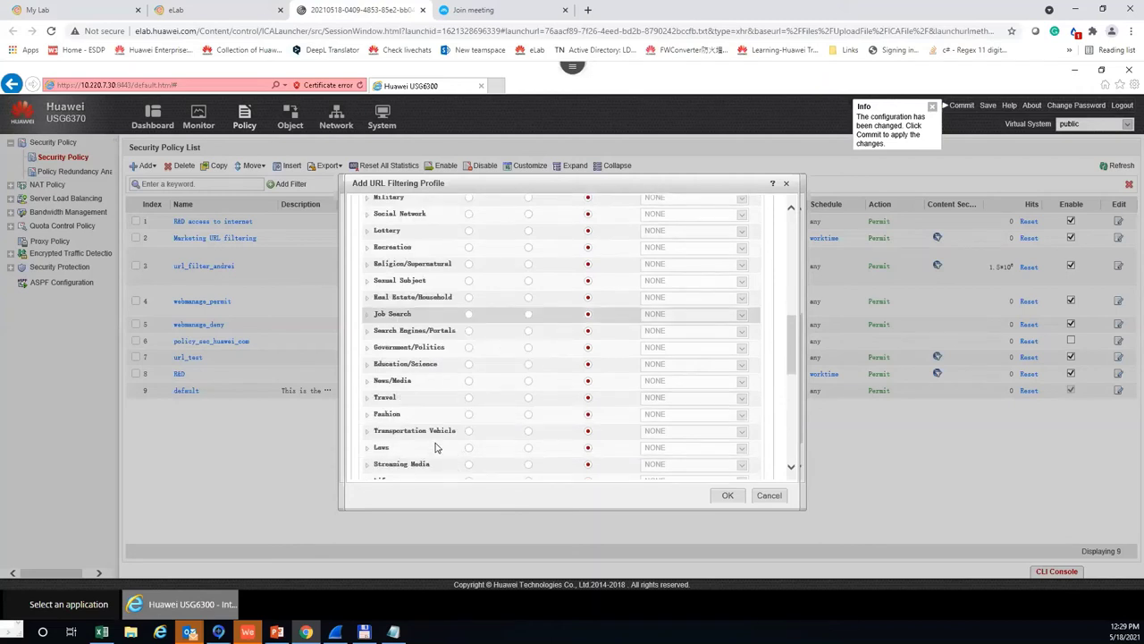
scroll(442, 438, down, 3)
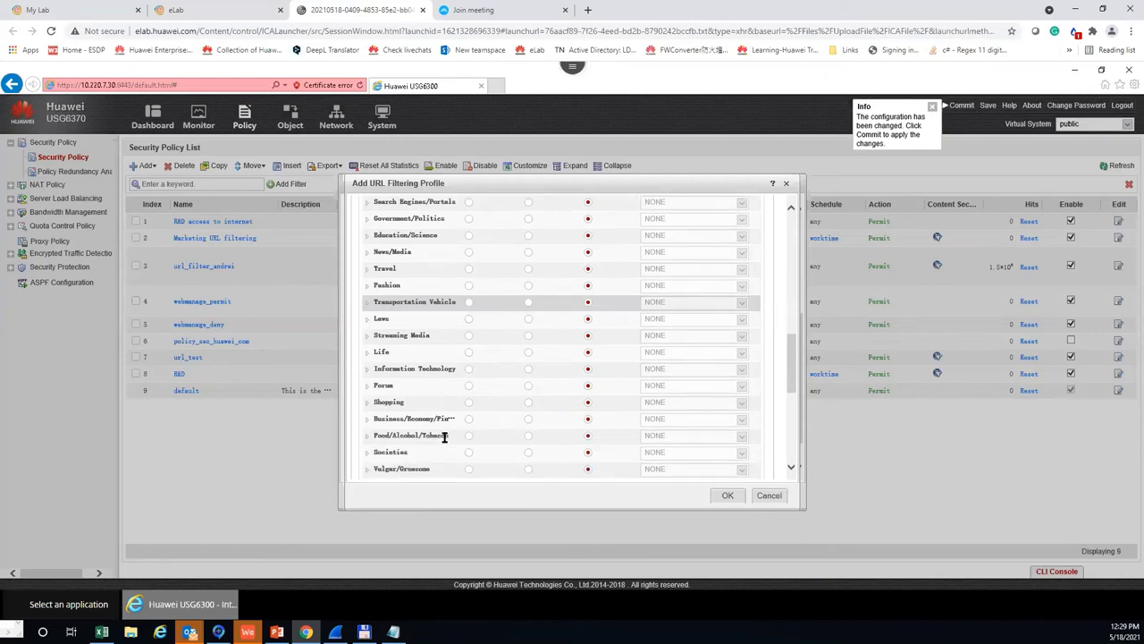
scroll(445, 438, down, 1)
scroll(444, 442, down, 2)
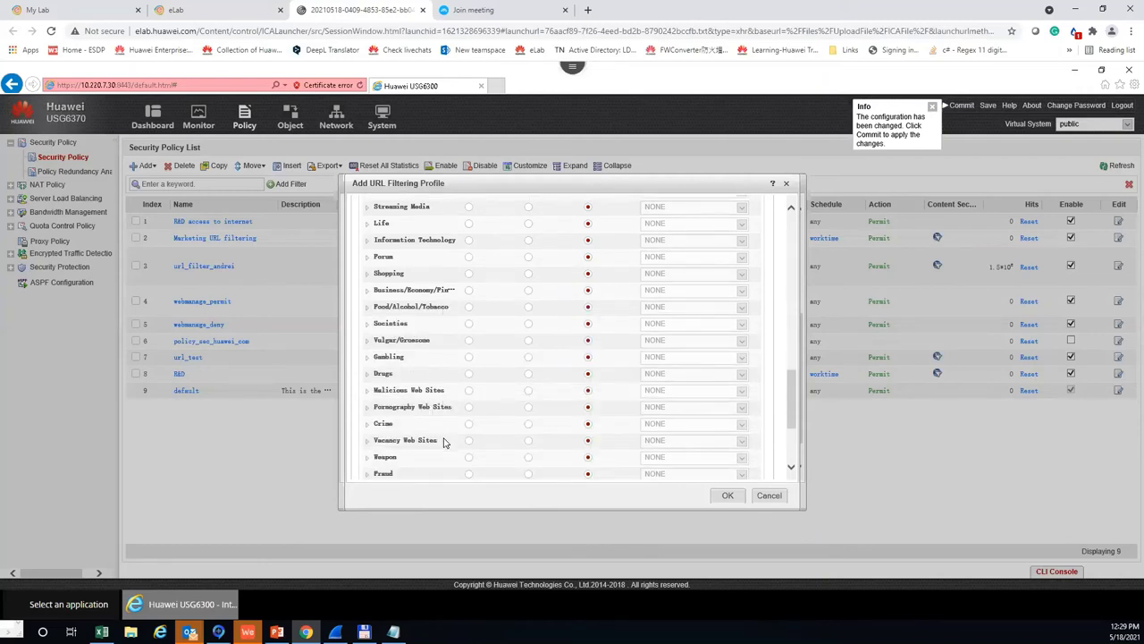
scroll(444, 443, down, 2)
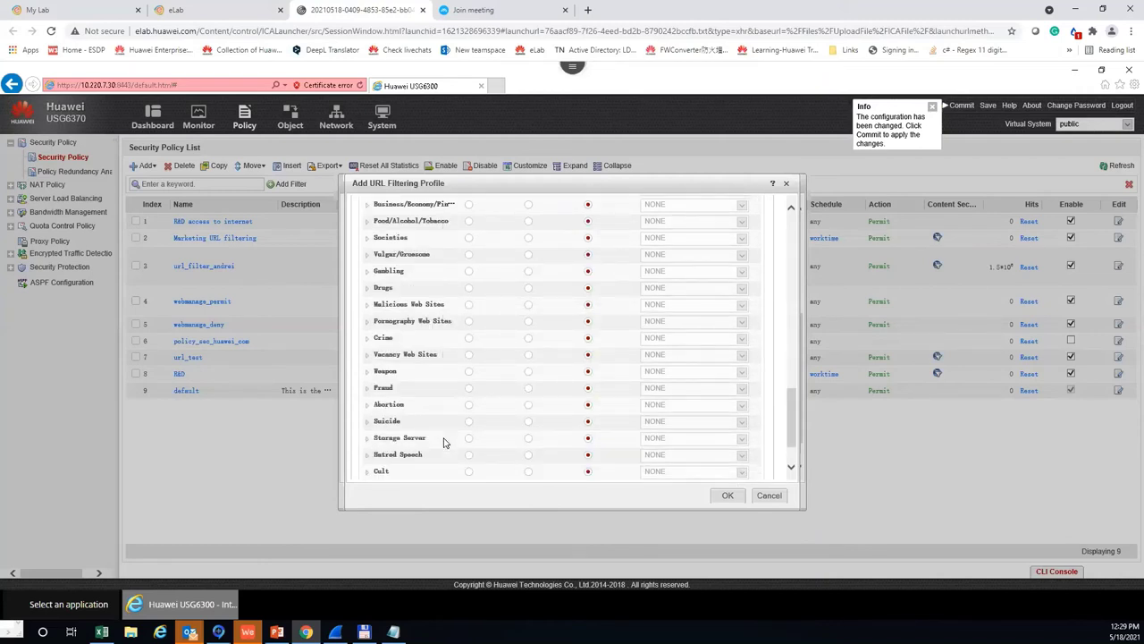
scroll(444, 443, down, 2)
click(370, 446)
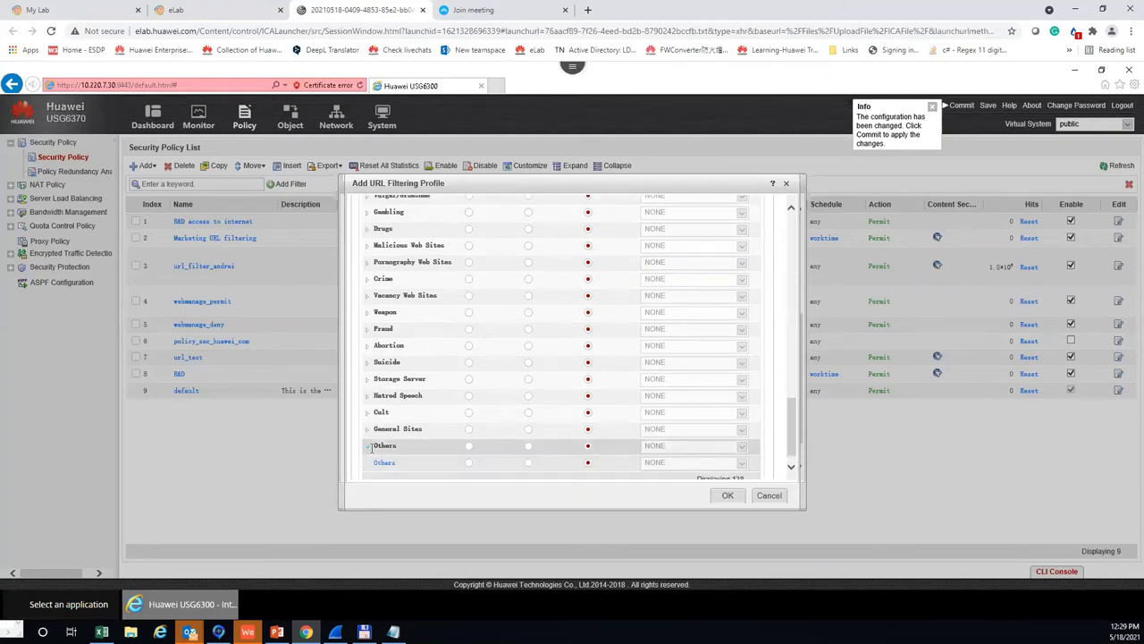
click(368, 446)
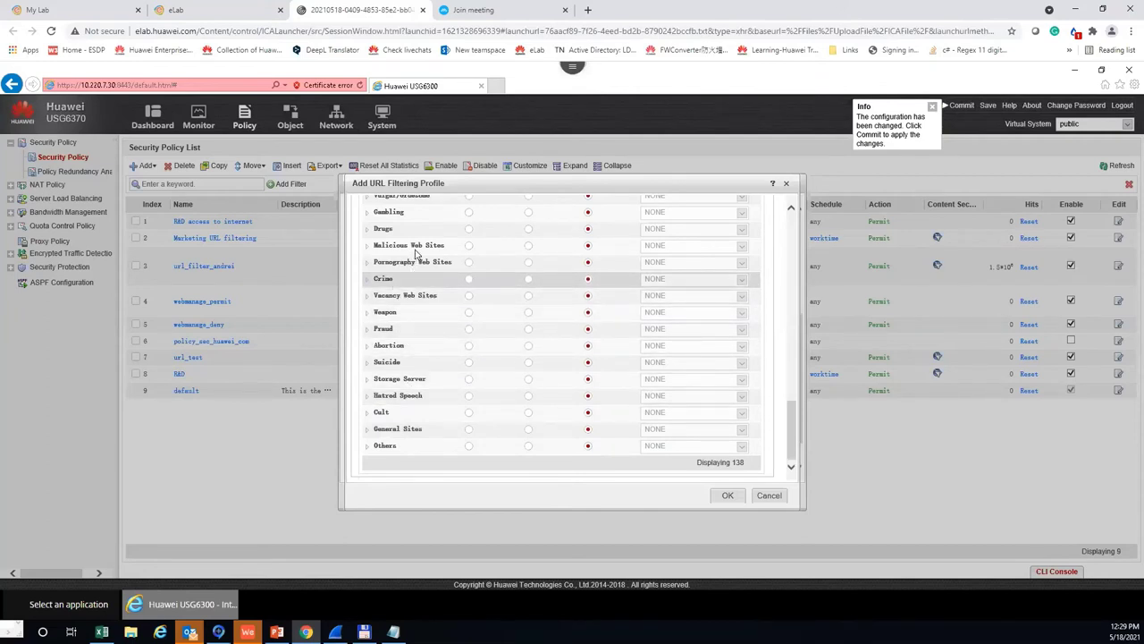
scroll(413, 257, up, 1)
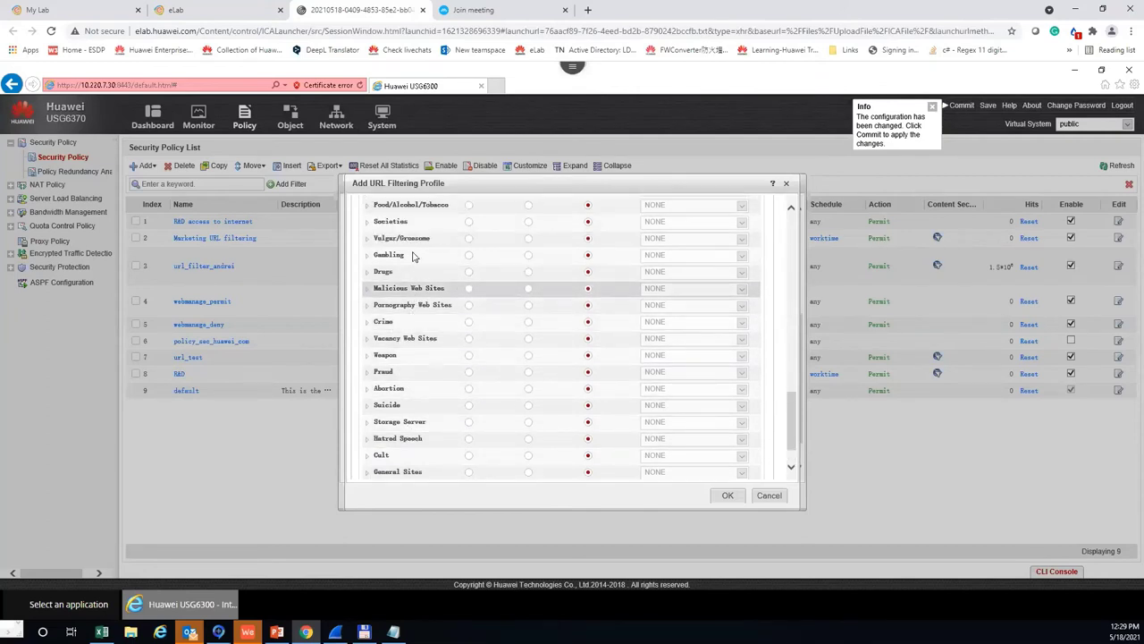
scroll(415, 255, up, 1)
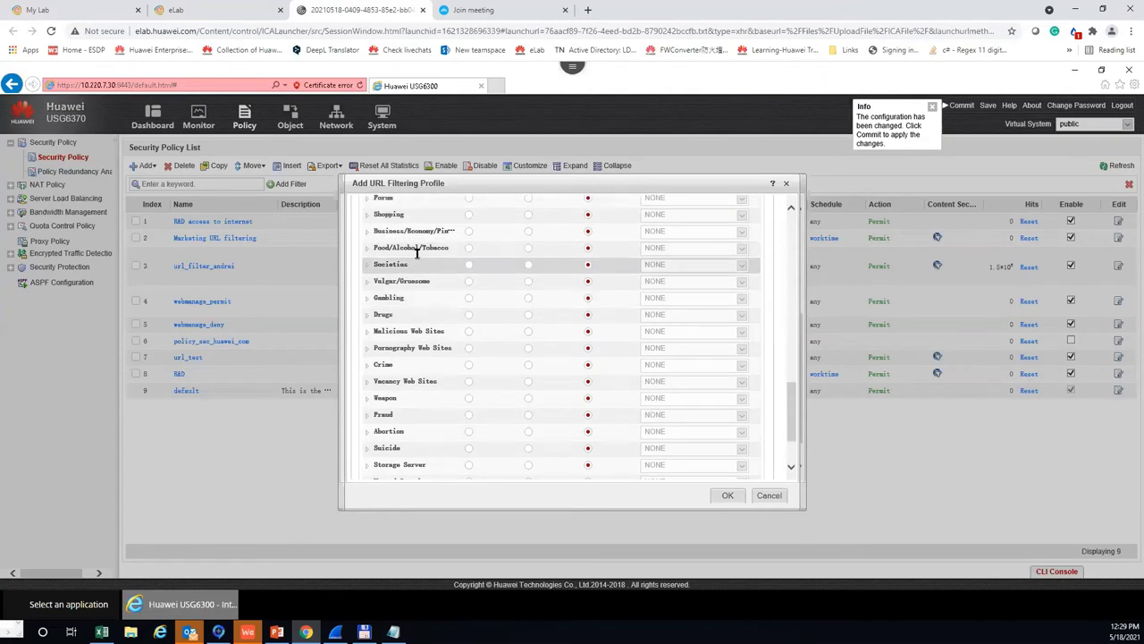
scroll(424, 253, up, 1)
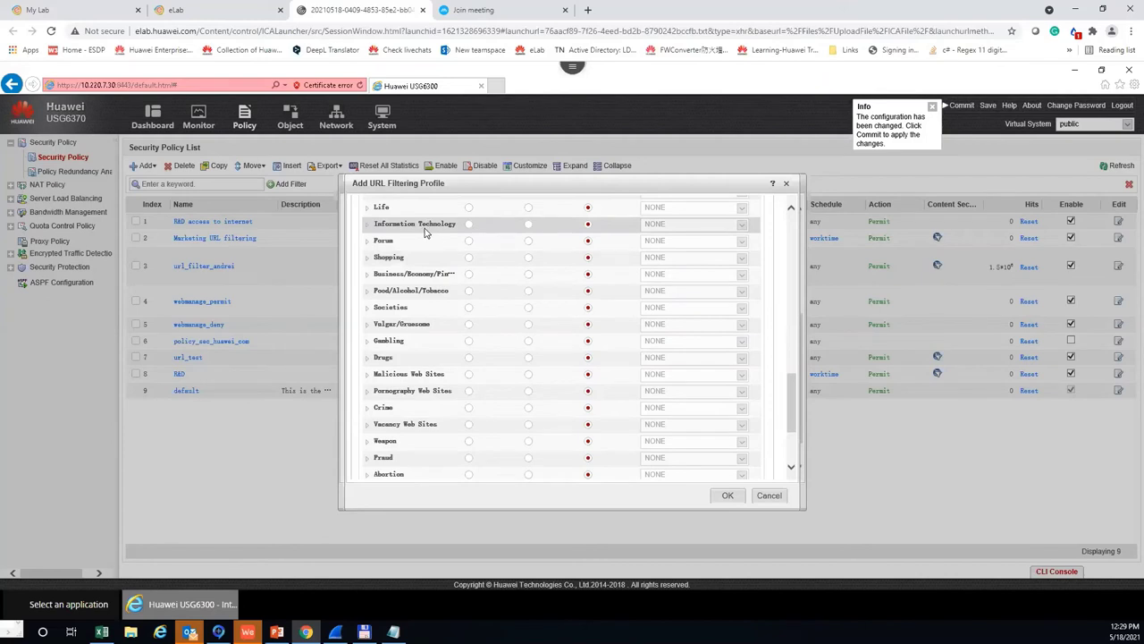
click(469, 227)
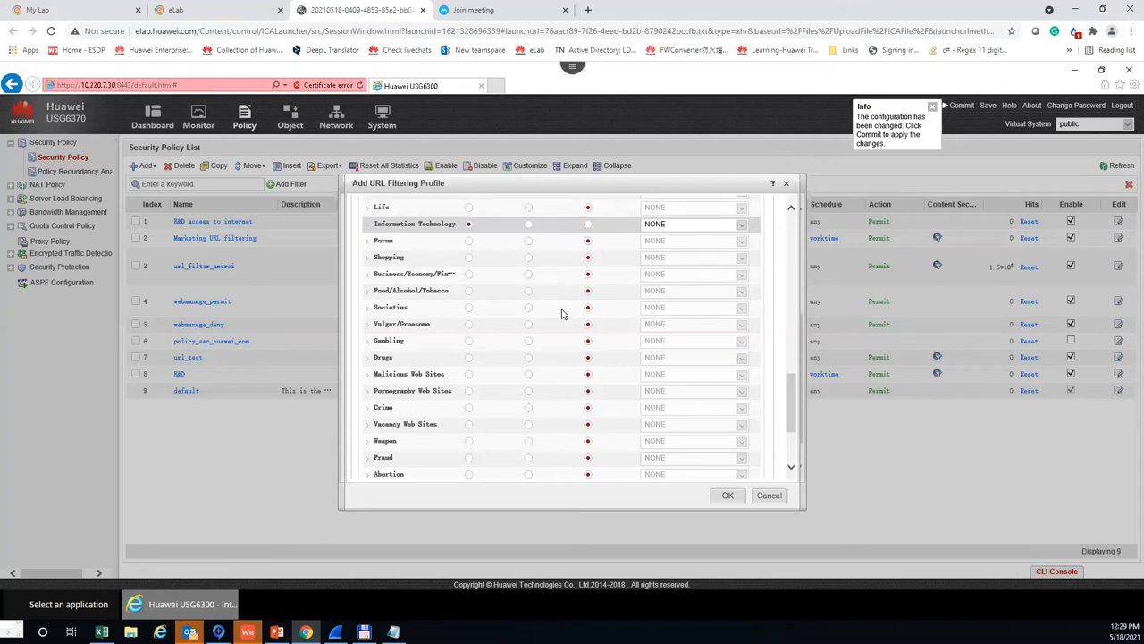
scroll(563, 316, down, 3)
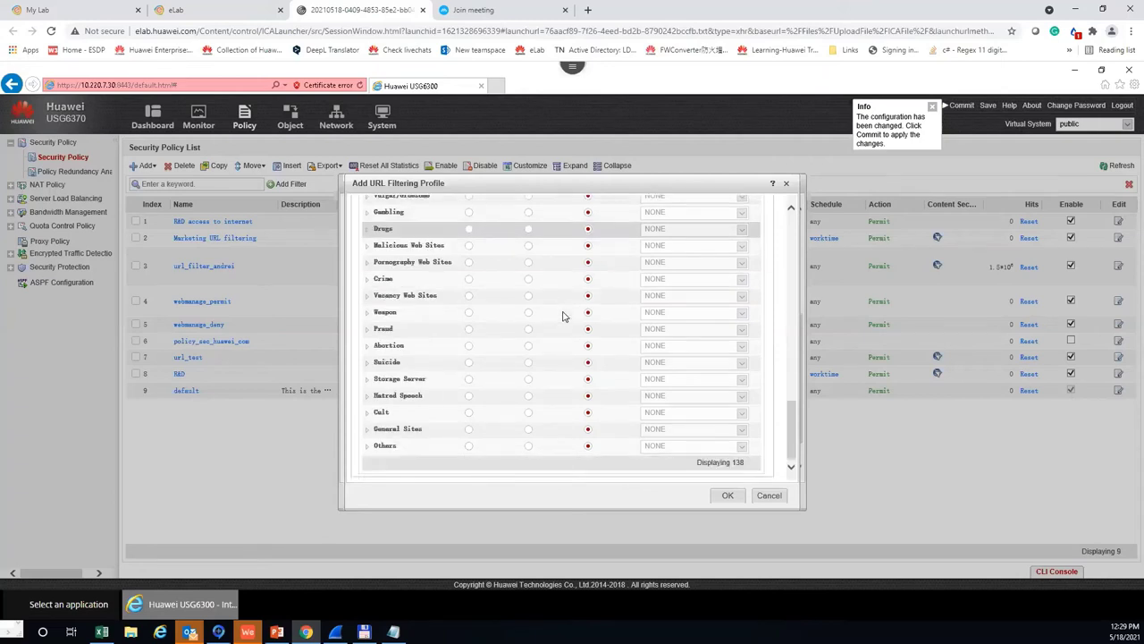
Save the URL filtering profile, then save the security policy using R&S url filtering
click(725, 494)
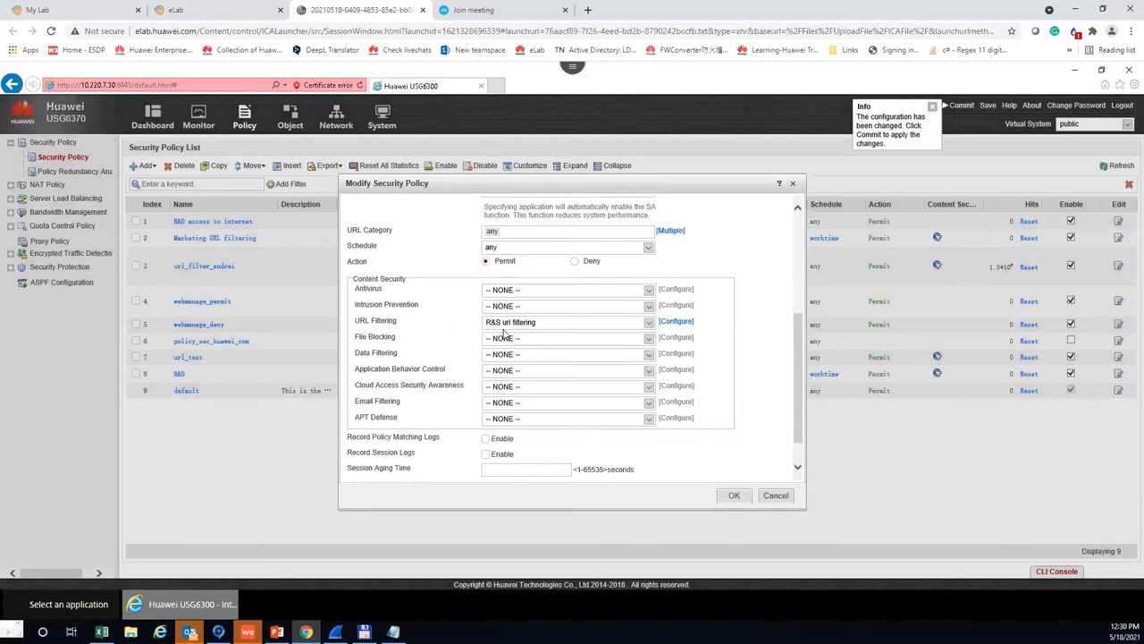
scroll(593, 425, down, 1)
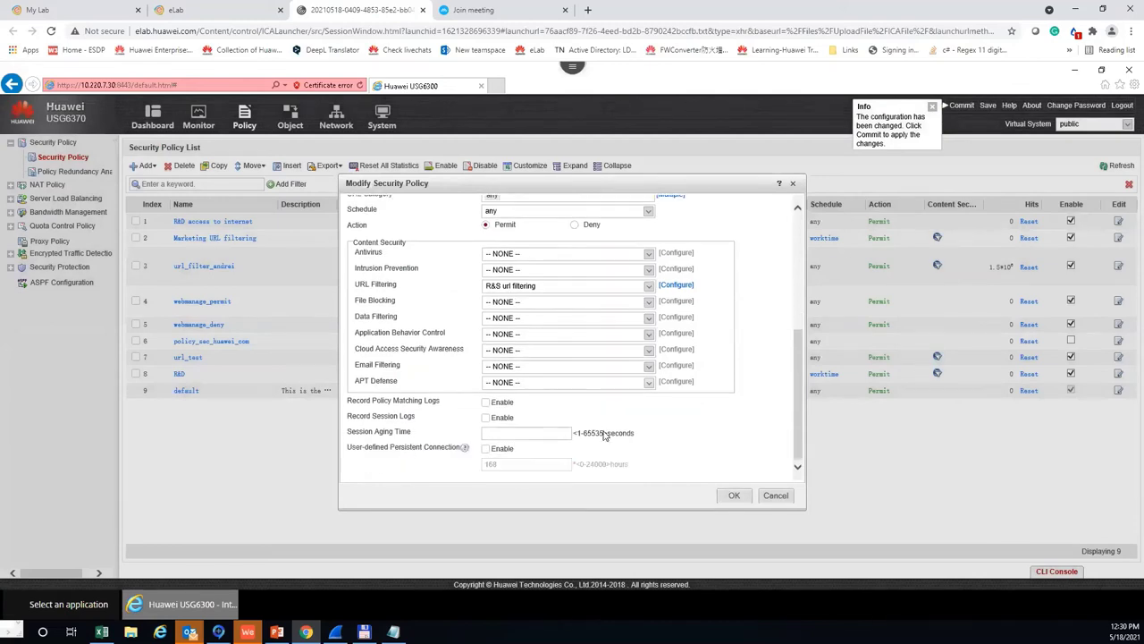
click(732, 496)
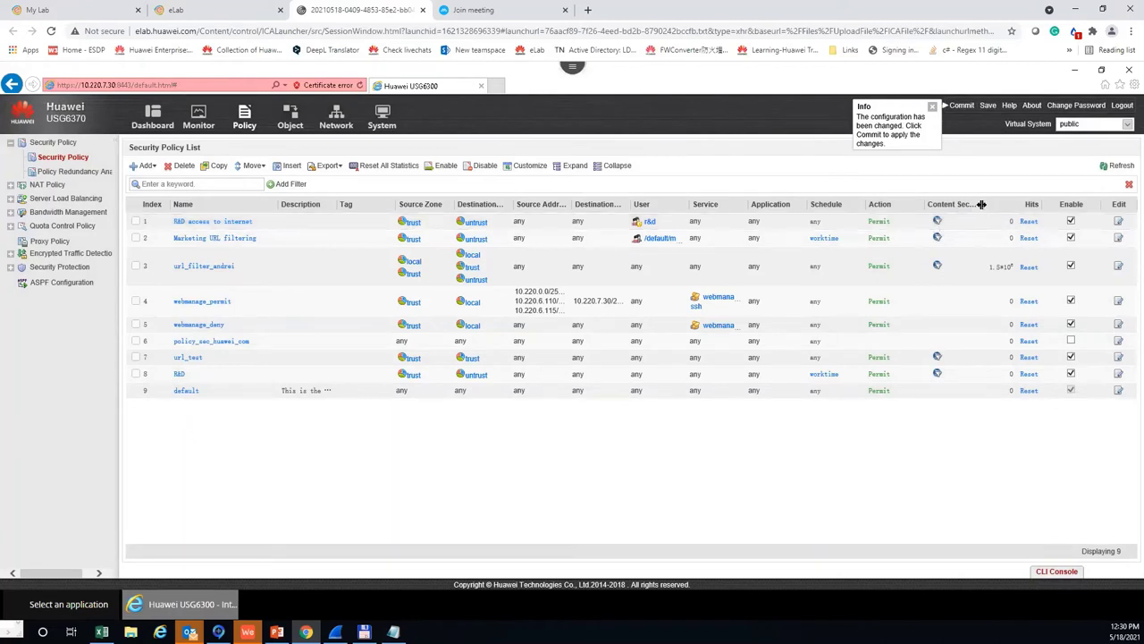
Widen the Content Security column and confirm row 1 uses the R&S url filtering profile
drag(981, 204, 1013, 204)
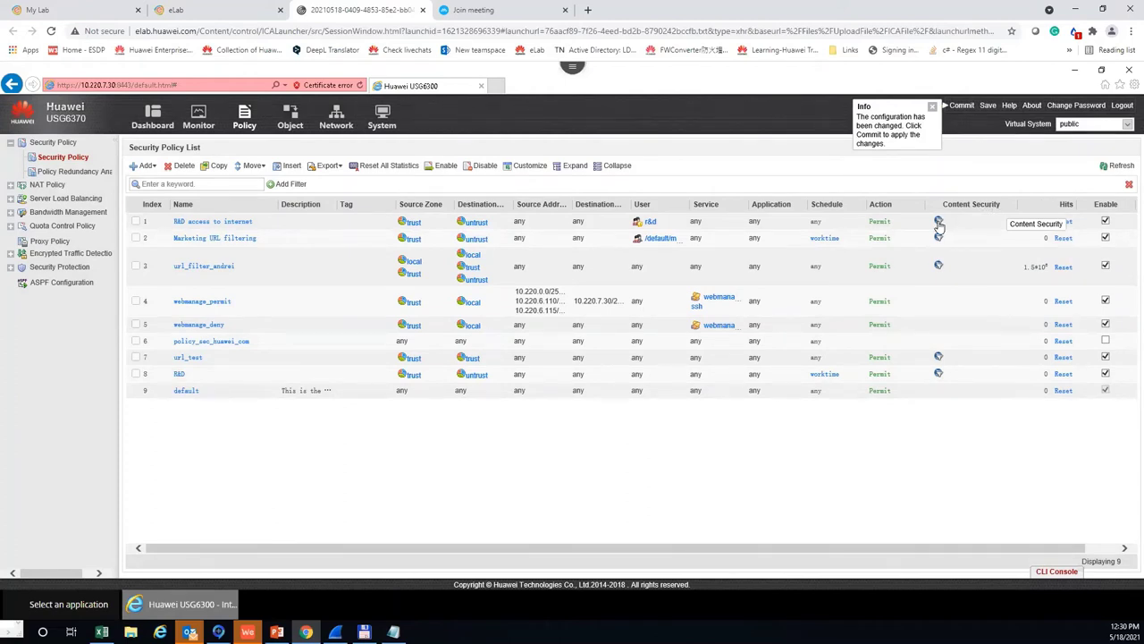
mouse_move(938, 226)
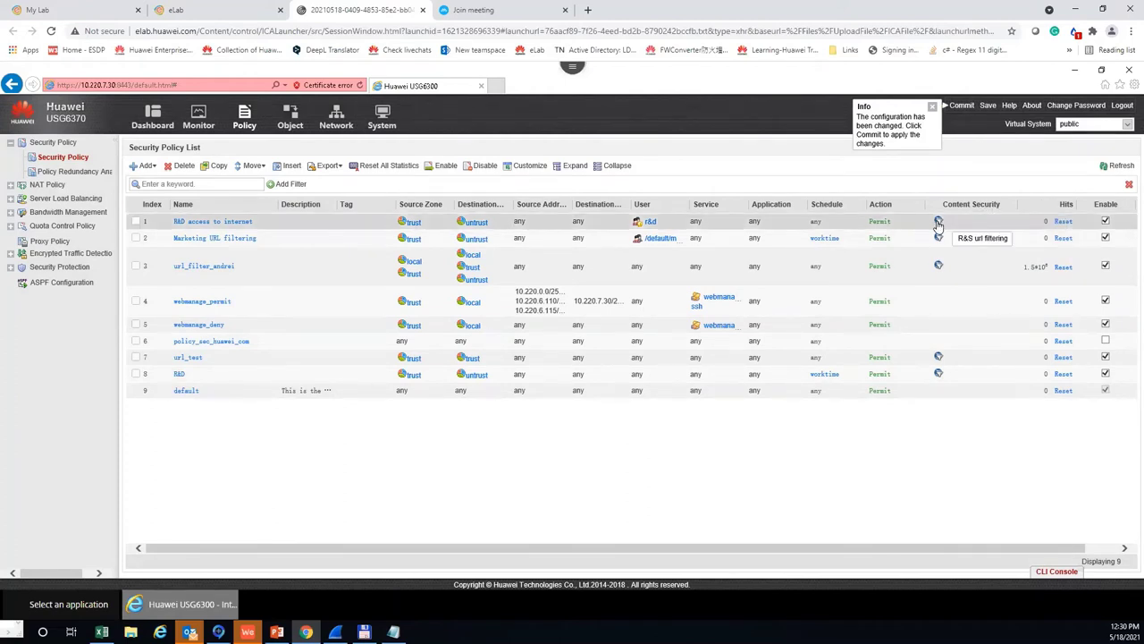
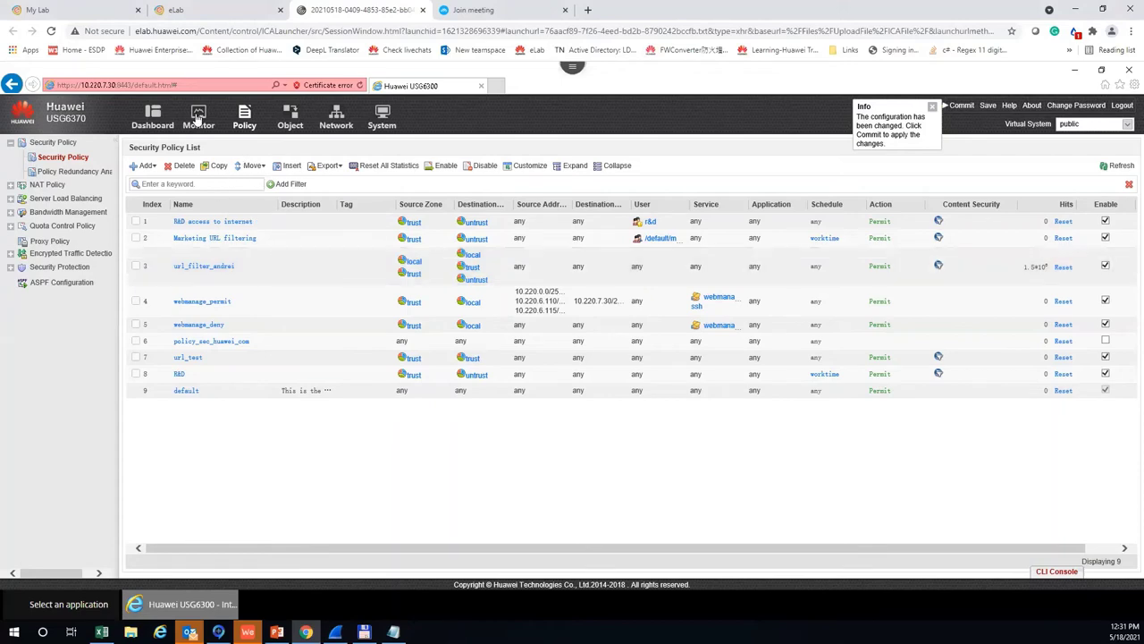
Browse the system log list, the security policy list and the local certificate list
click(230, 131)
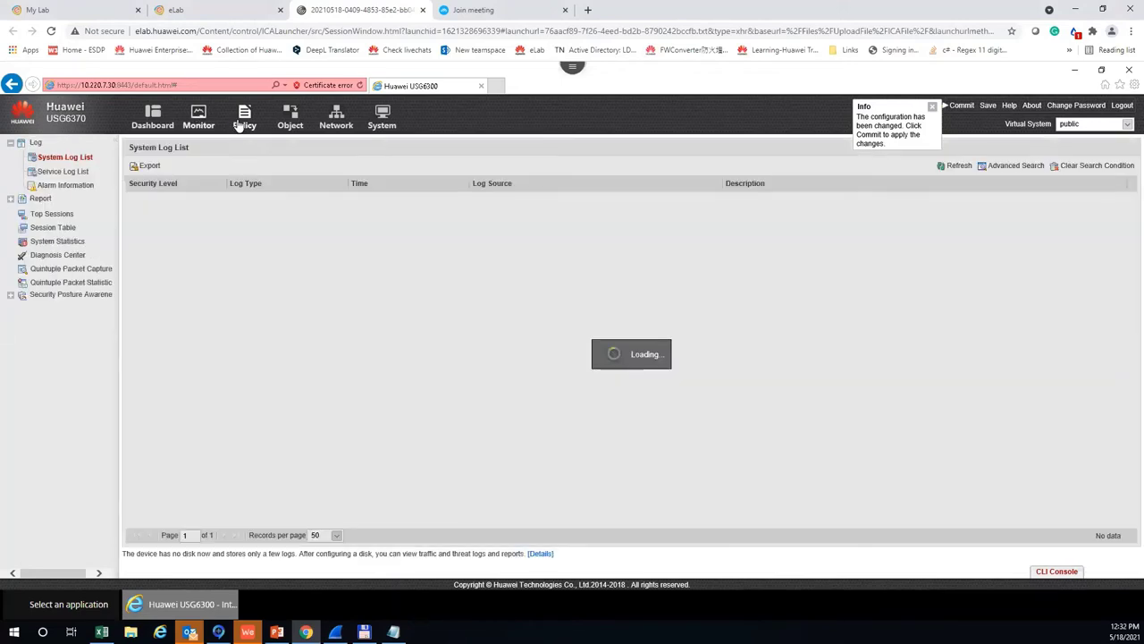
click(242, 126)
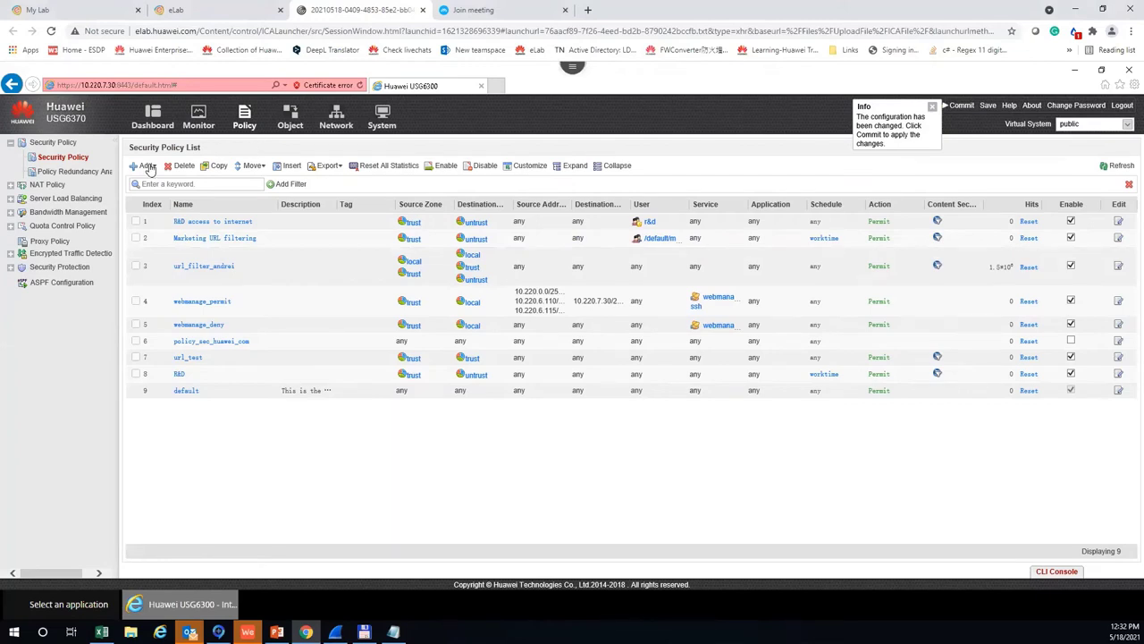
click(289, 120)
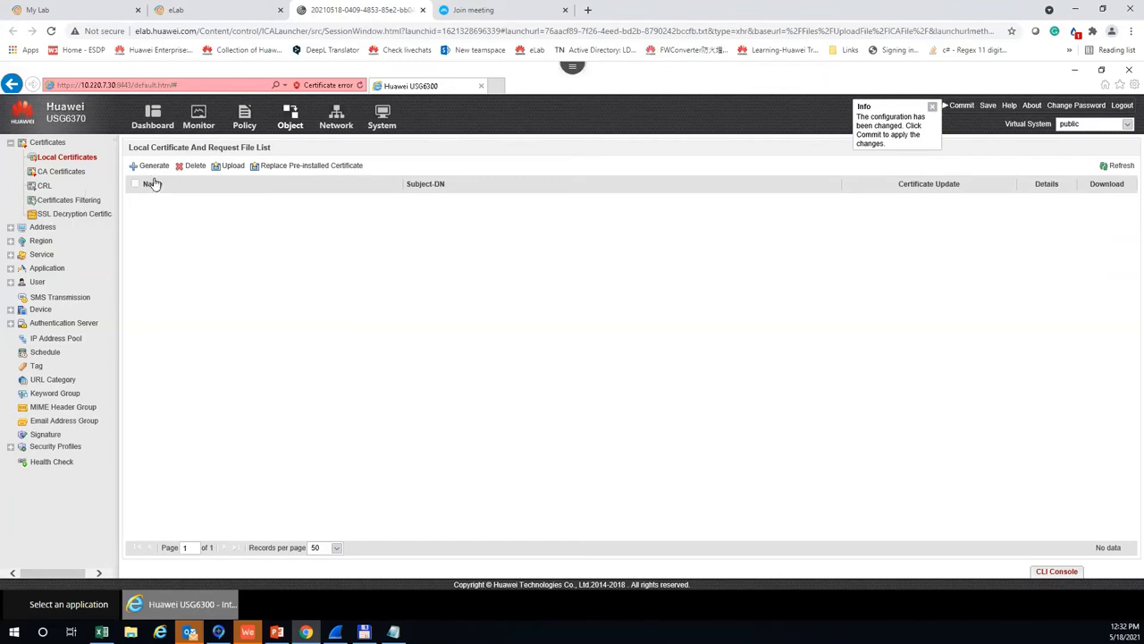
Check the update center, system upgrade and license pages, then return to Local Certificates
click(379, 118)
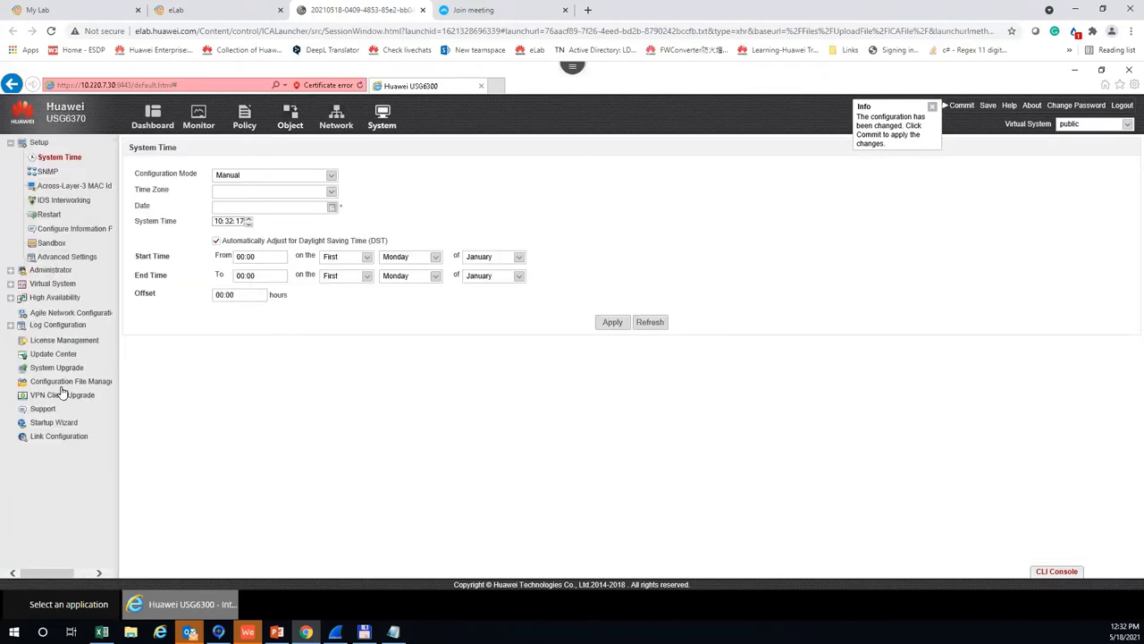
click(70, 356)
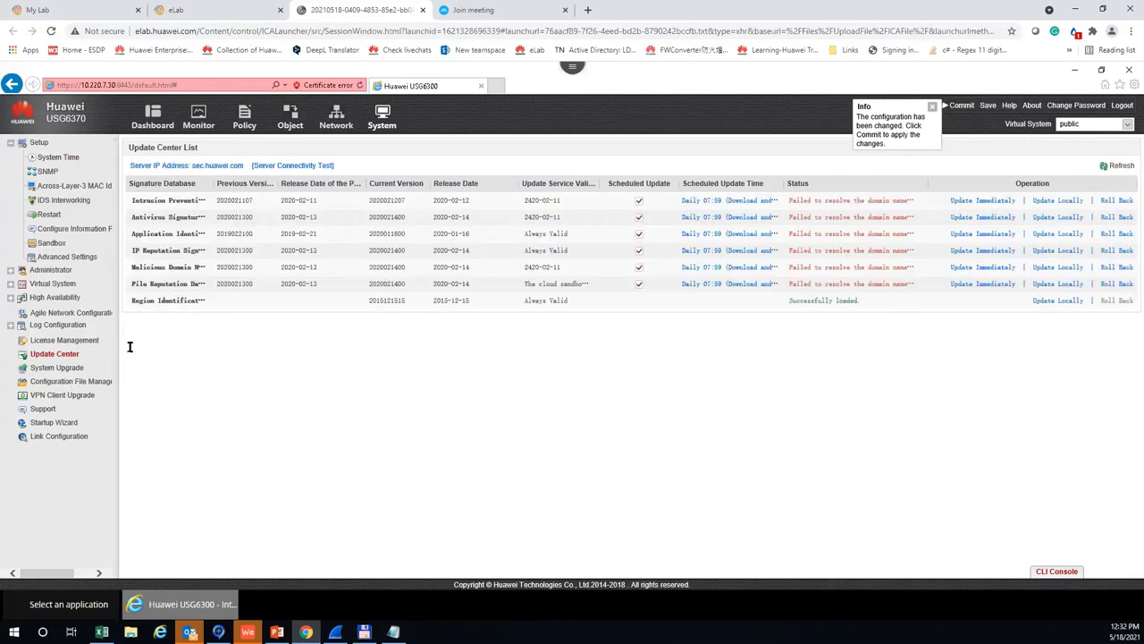
click(70, 372)
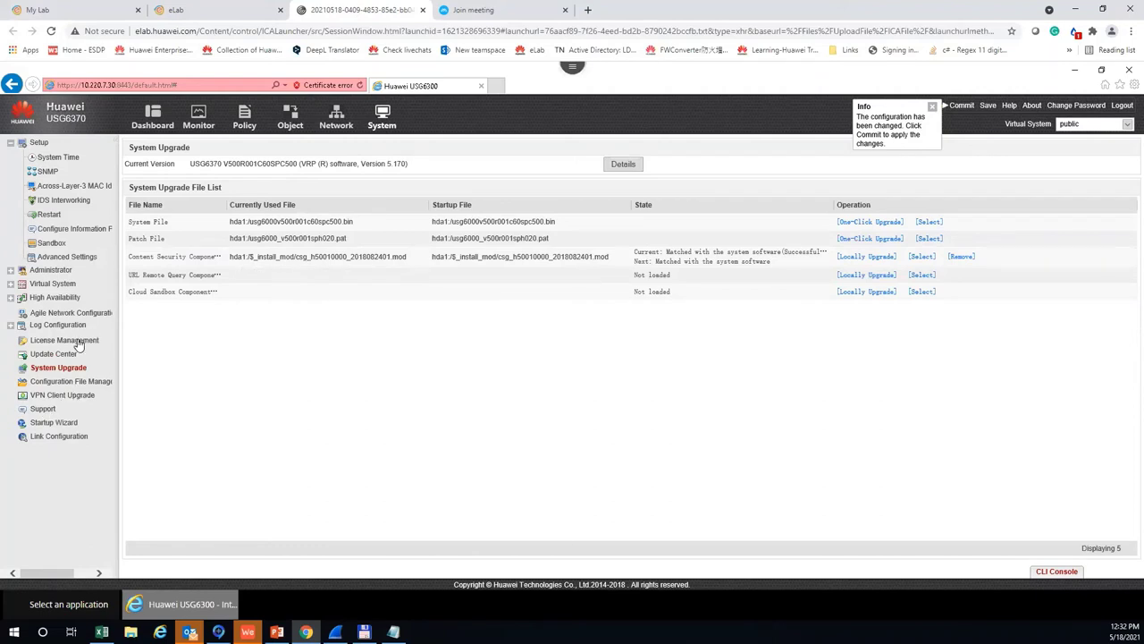
click(82, 339)
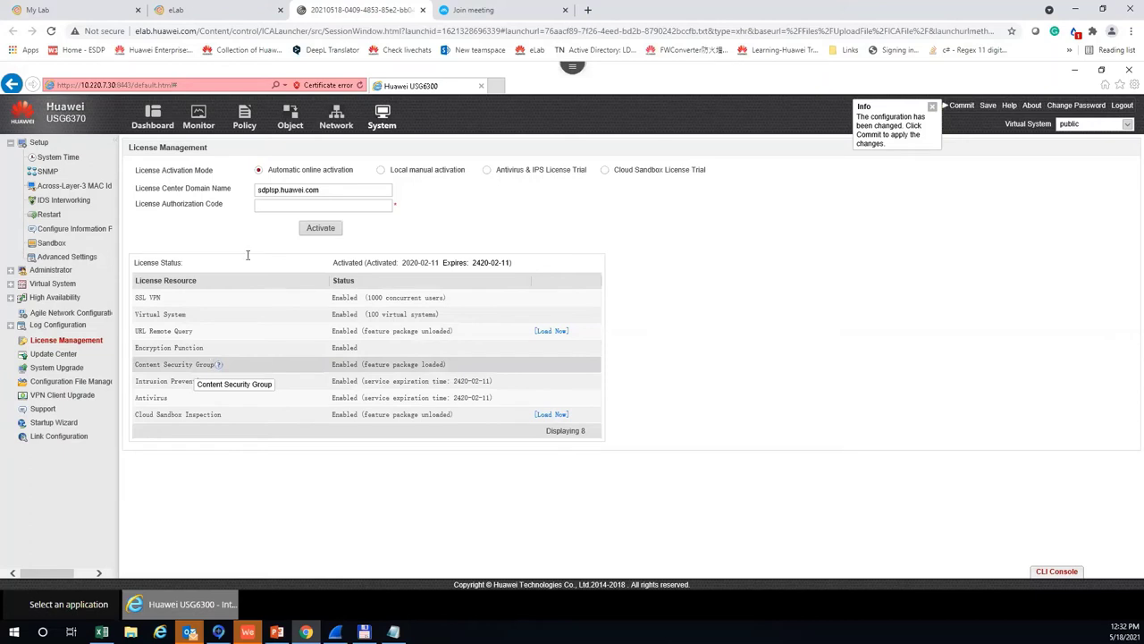
click(249, 127)
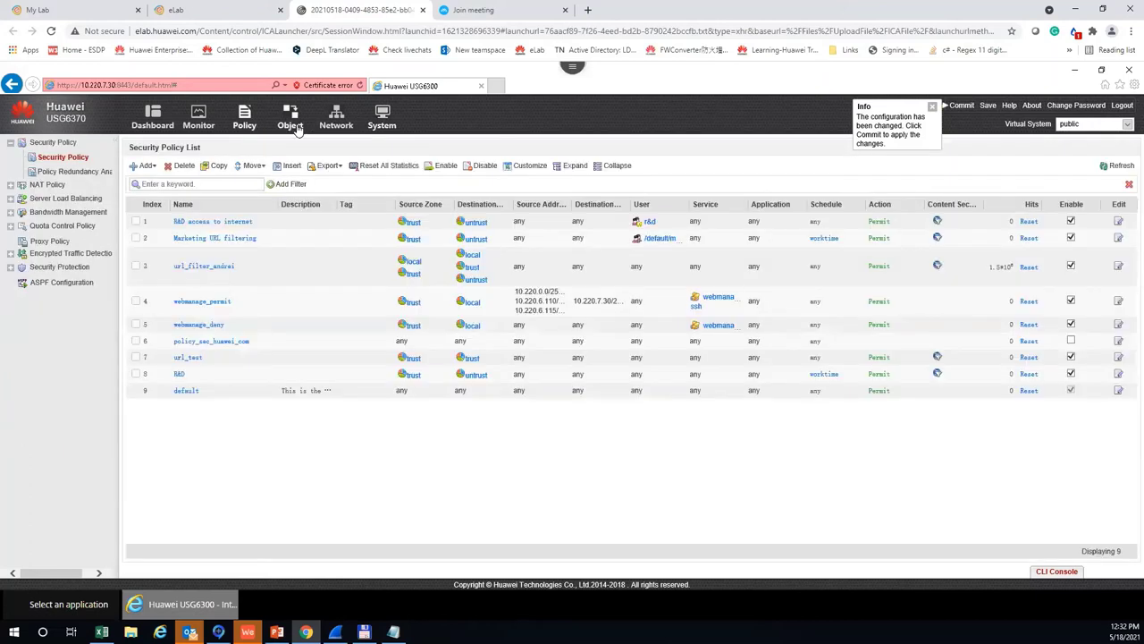
click(295, 125)
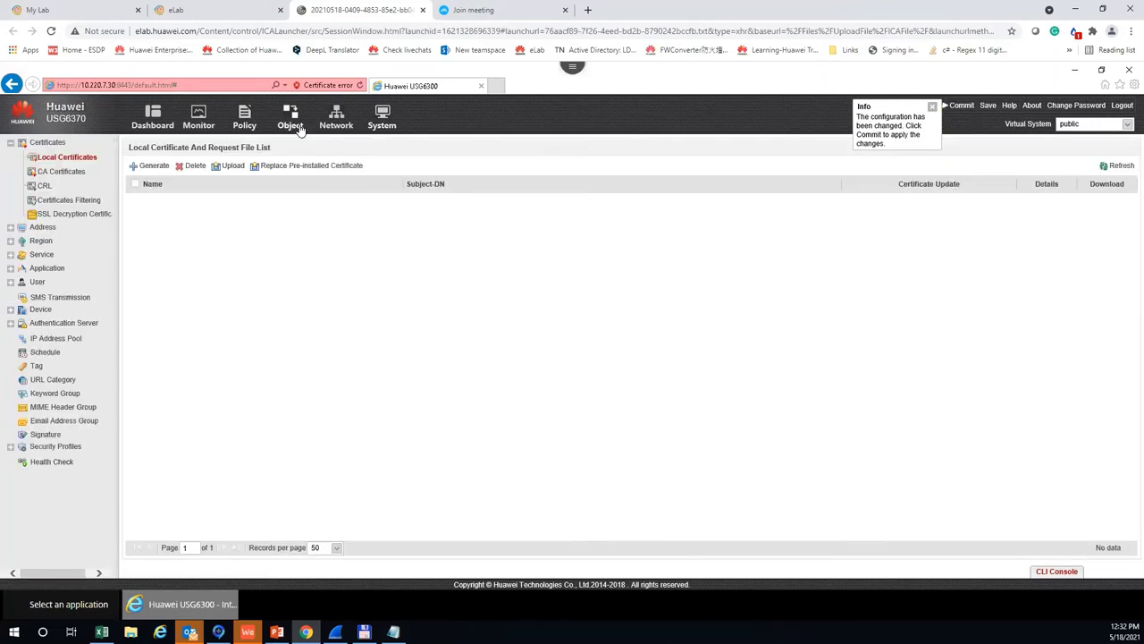
Open the SSL Decryption Certificate list and start generating a new certificate
click(78, 215)
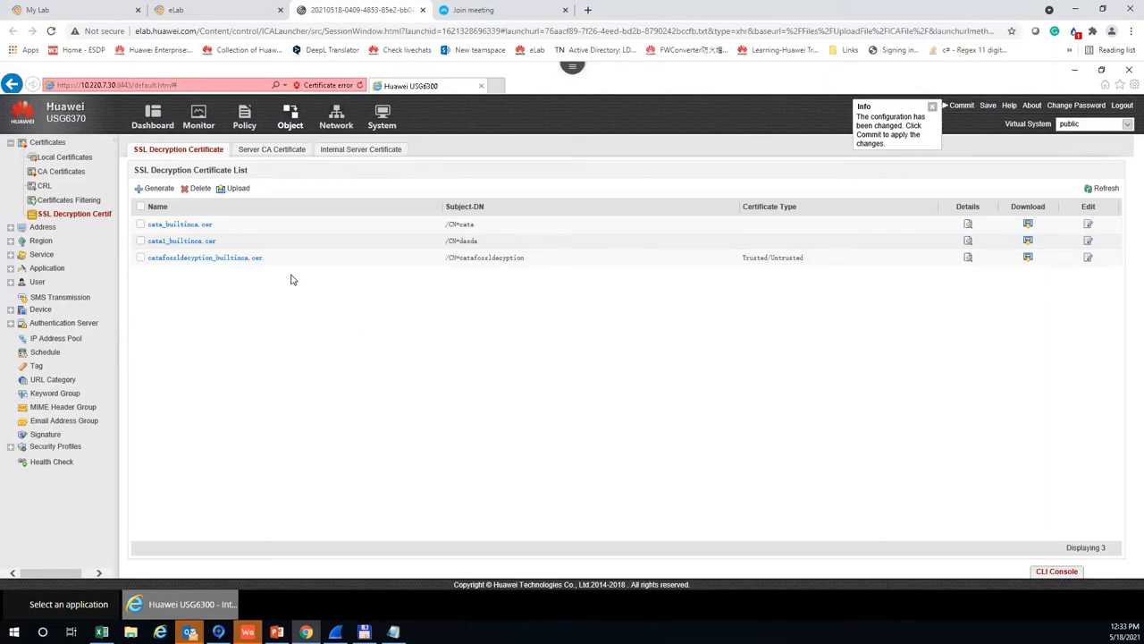
click(152, 188)
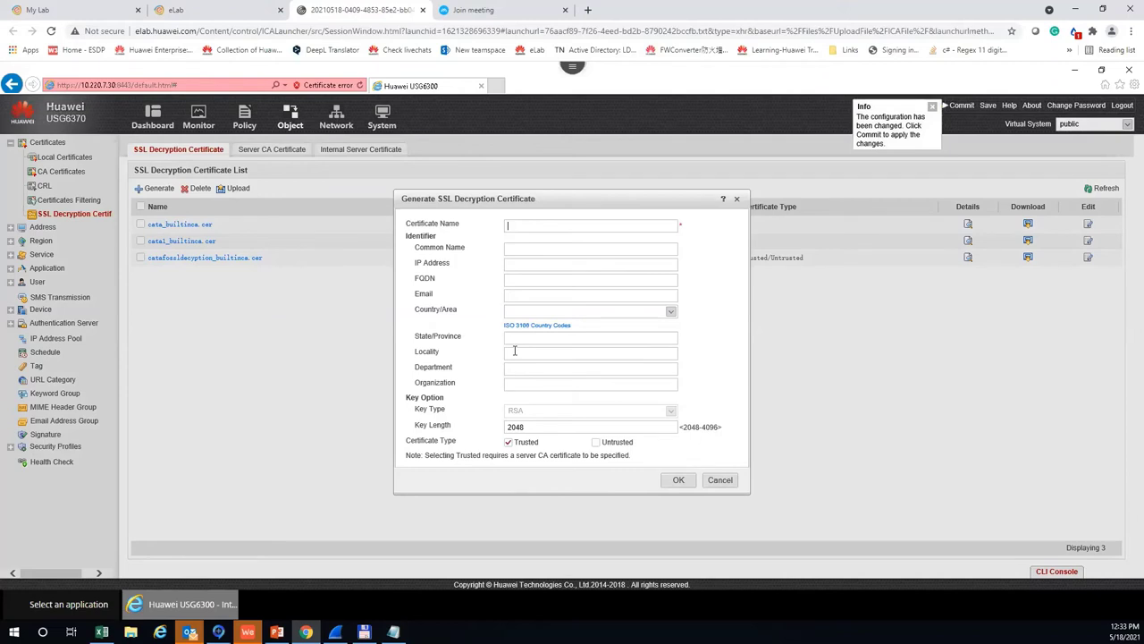
Generate certificate 'ssldecryption' as both Trusted and Untrusted, confirming the overwrite of existing certificates
text(ssldecryption)
click(515, 279)
key(Tab)
click(517, 226)
key(End)
click(595, 441)
click(674, 481)
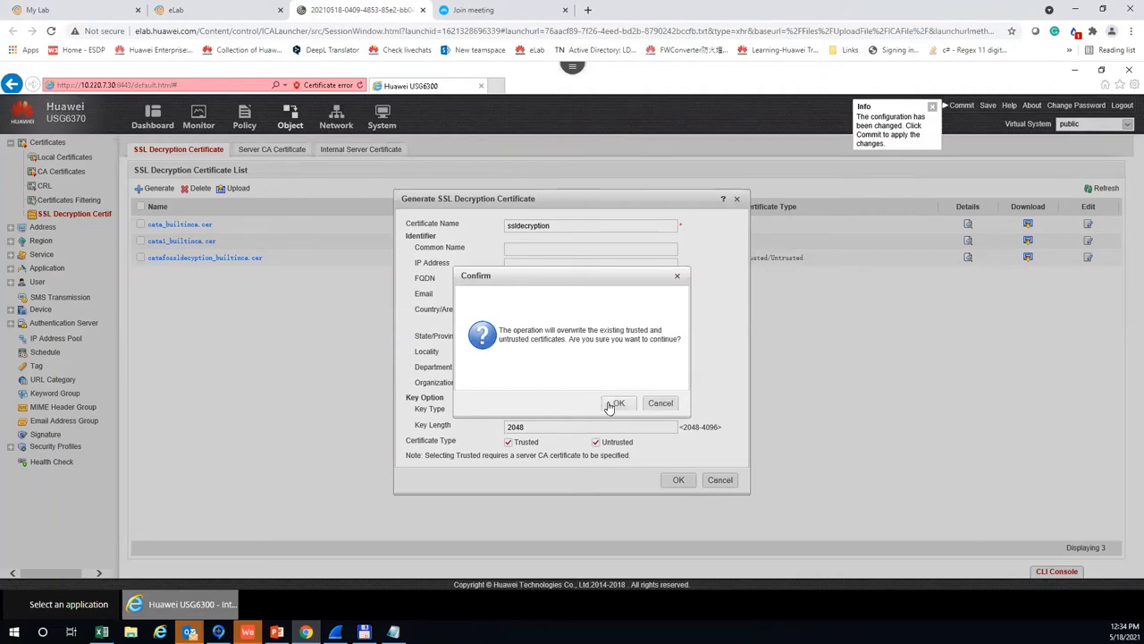
click(611, 403)
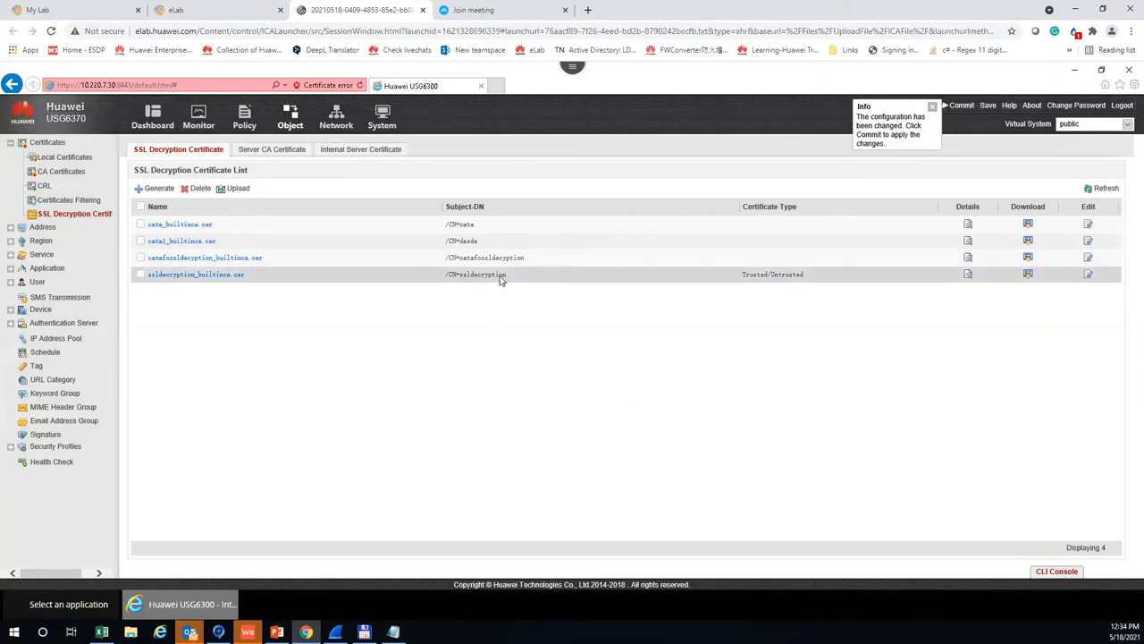
Inspect ssldecryption_builtinca.cer's details, confirming CA:TRUE and validity 2021-05-18 to 2031-05-18
click(968, 275)
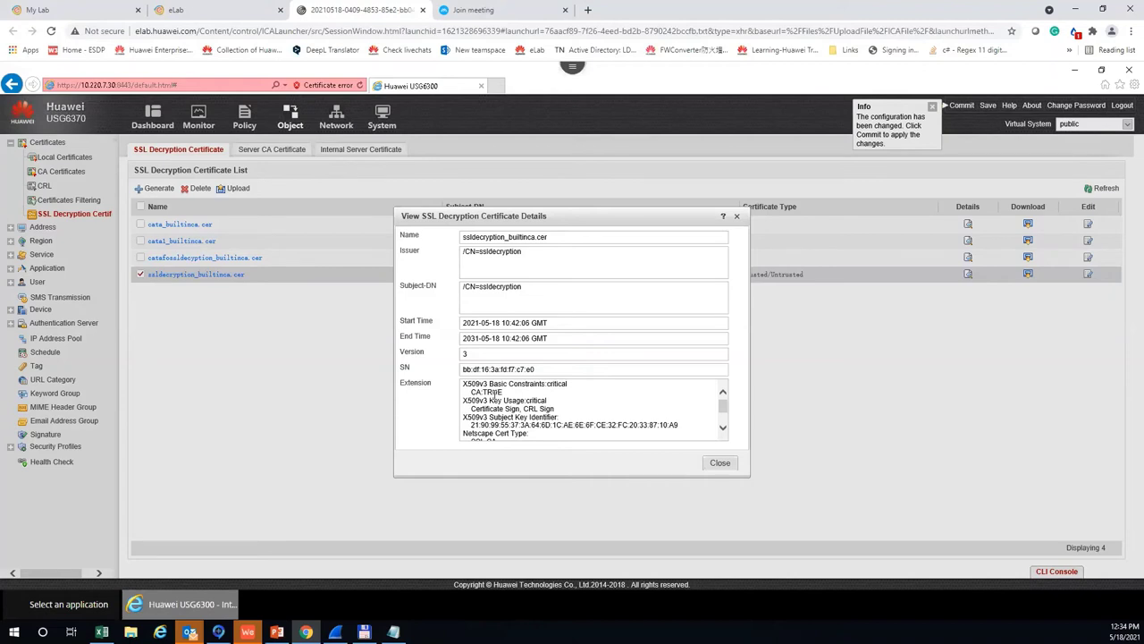
drag(473, 392, 502, 392)
click(471, 390)
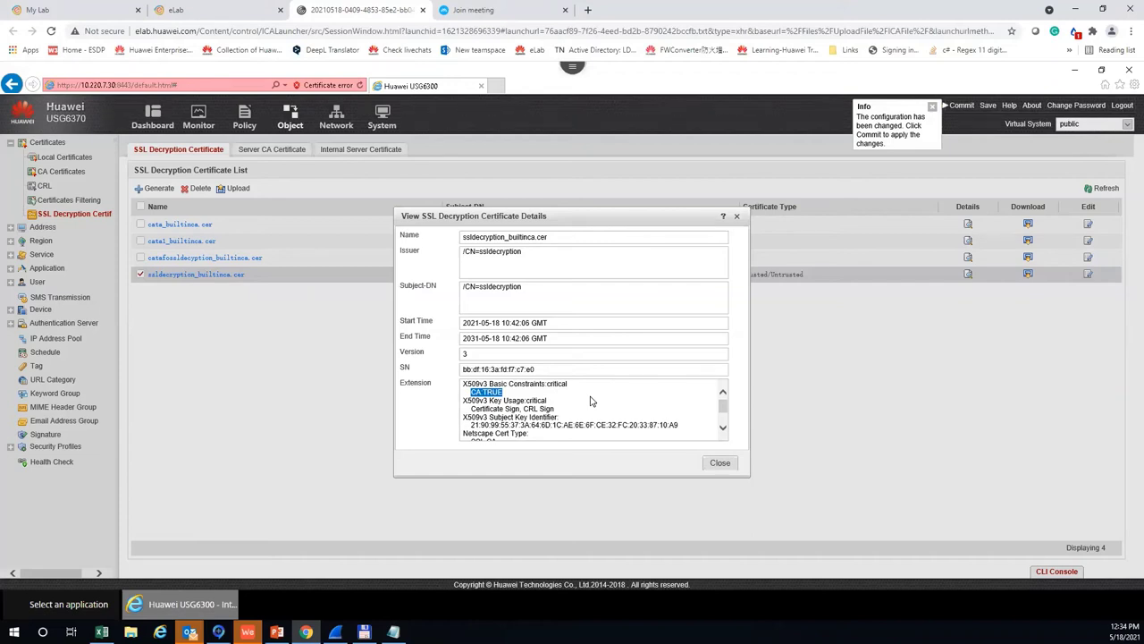
scroll(590, 402, down, 3)
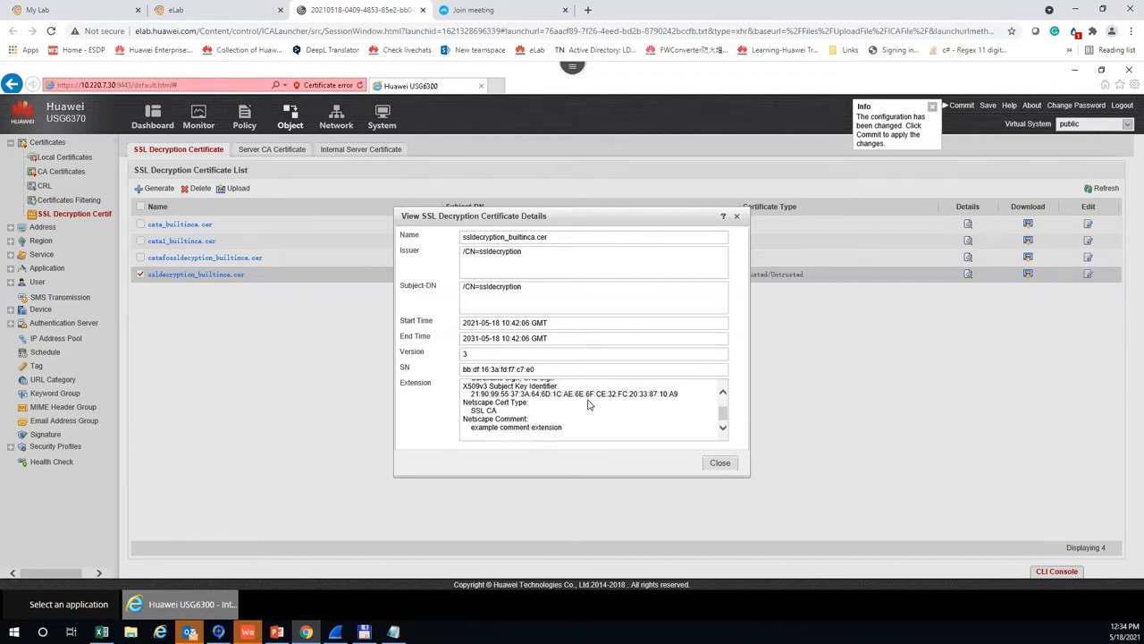
click(720, 462)
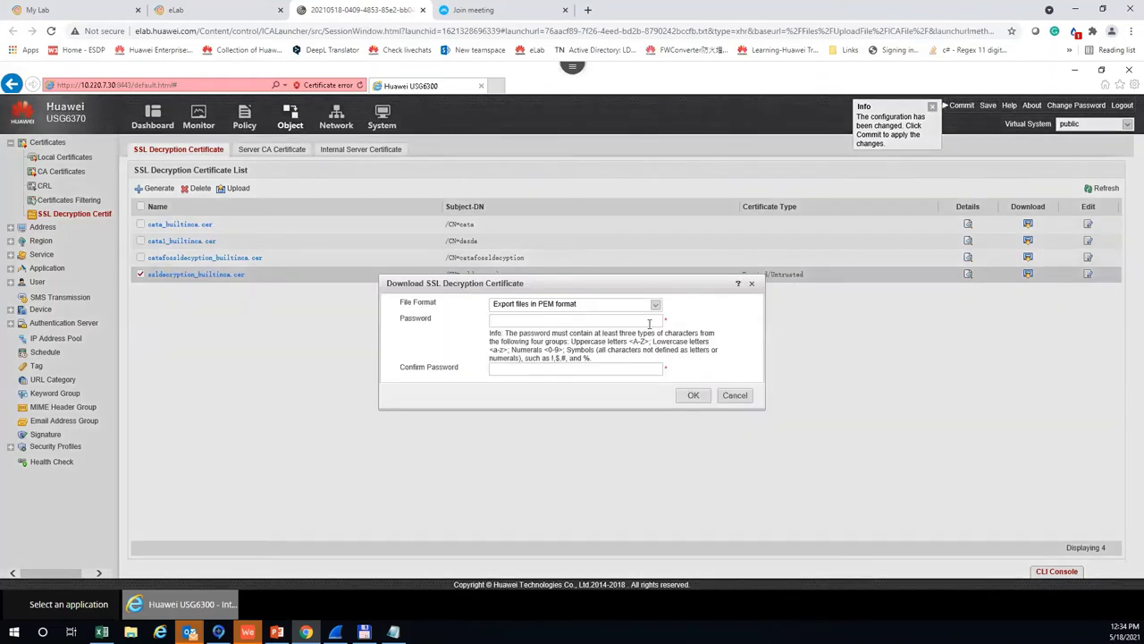
Review the export file formats, cancel the download, and view the lab site's Not secure notice
click(654, 305)
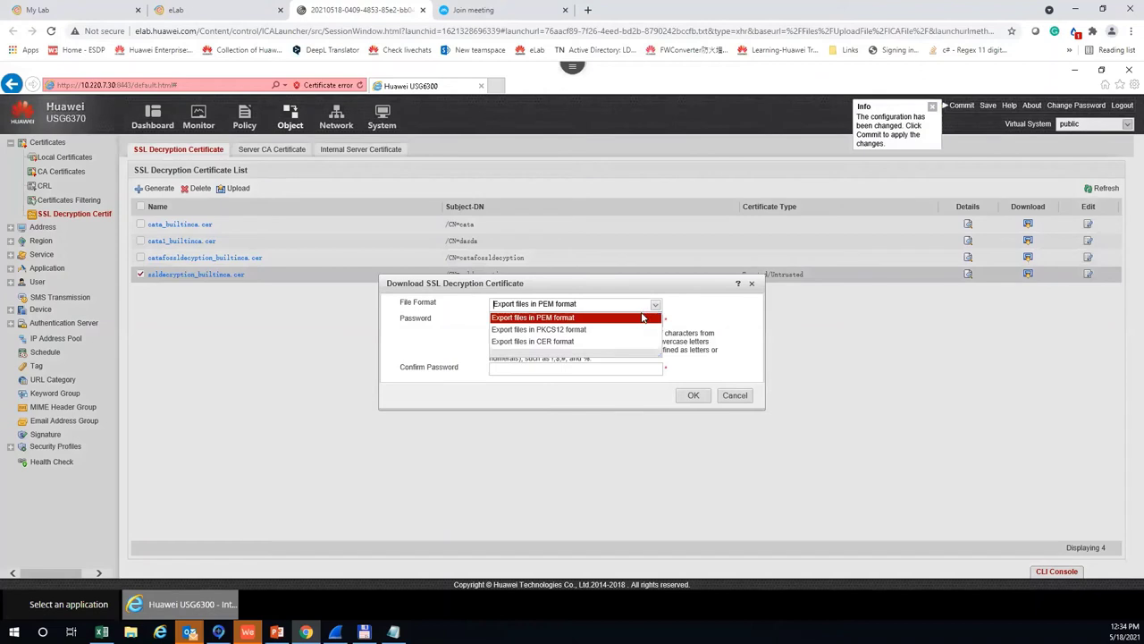
click(734, 396)
click(734, 396)
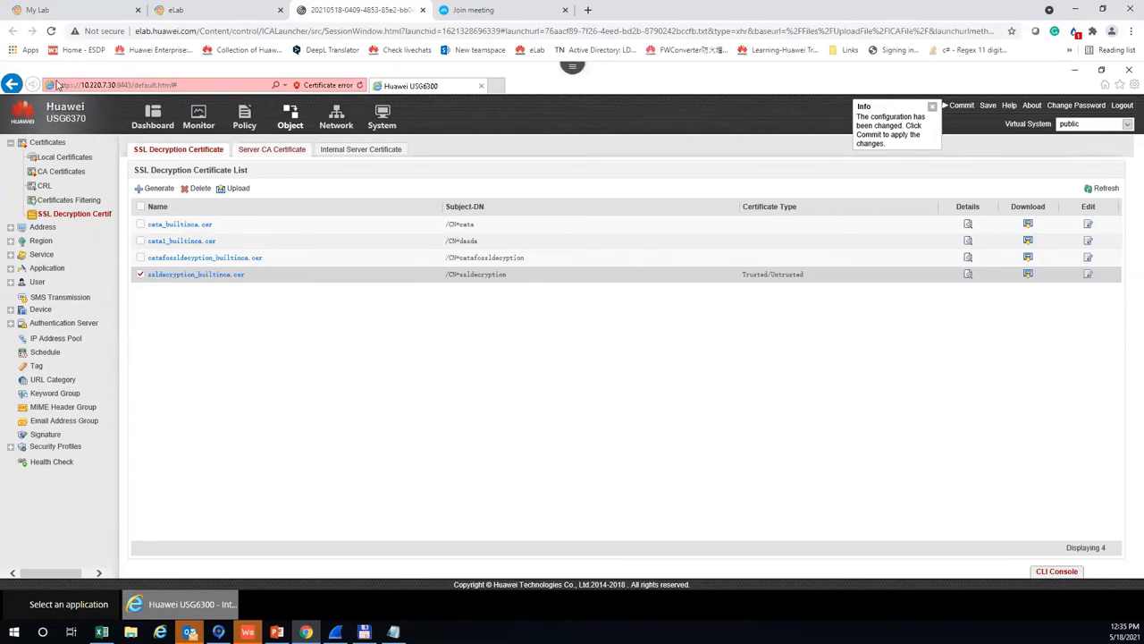
click(76, 33)
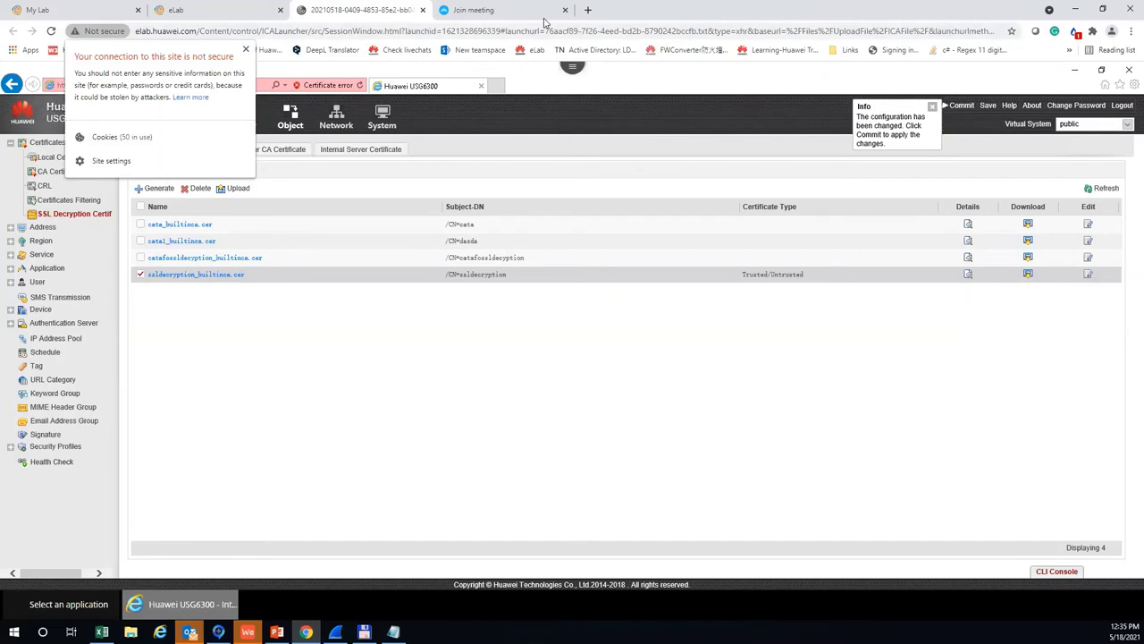
Load google.com in a new tab, view its lock-icon connection info, then go back to eLab
key(ctrl+t)
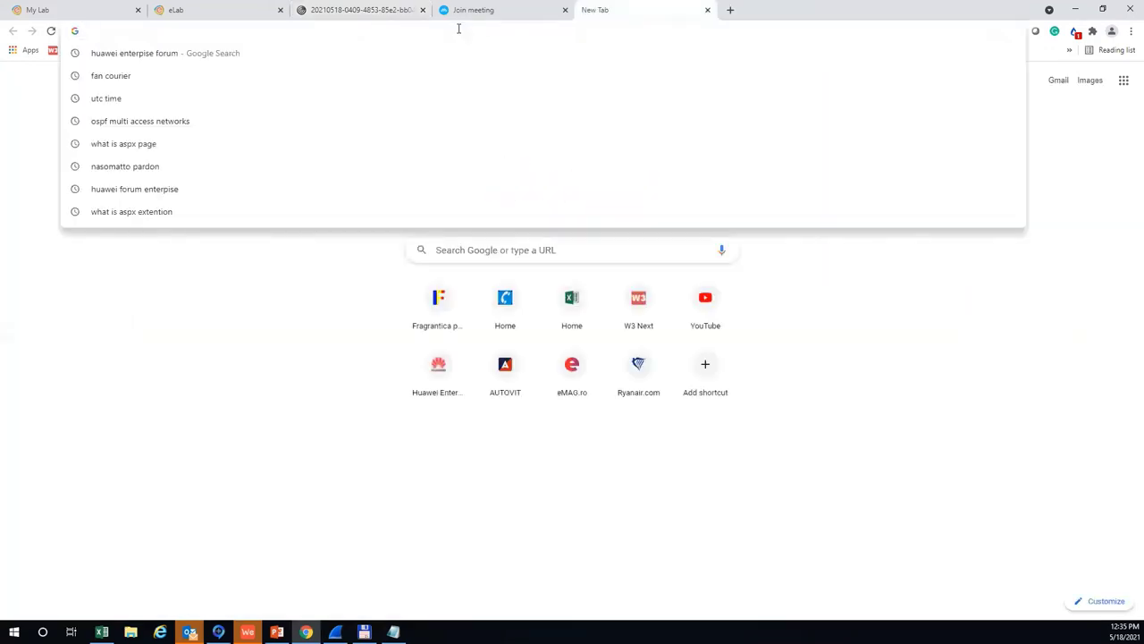
text(goog)
key(Return)
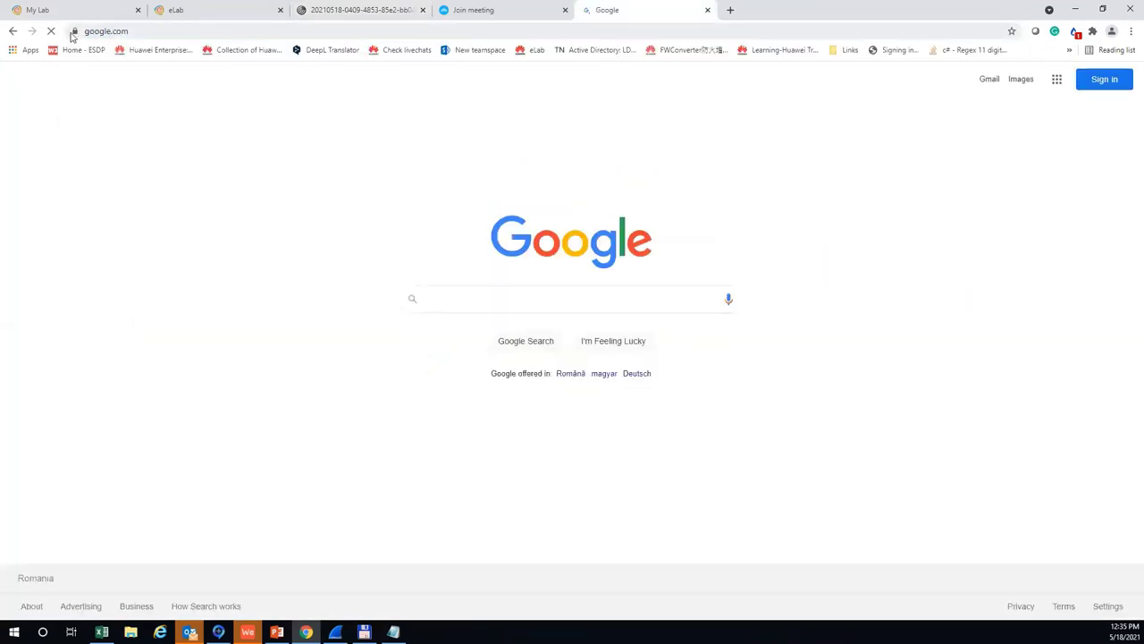
click(75, 32)
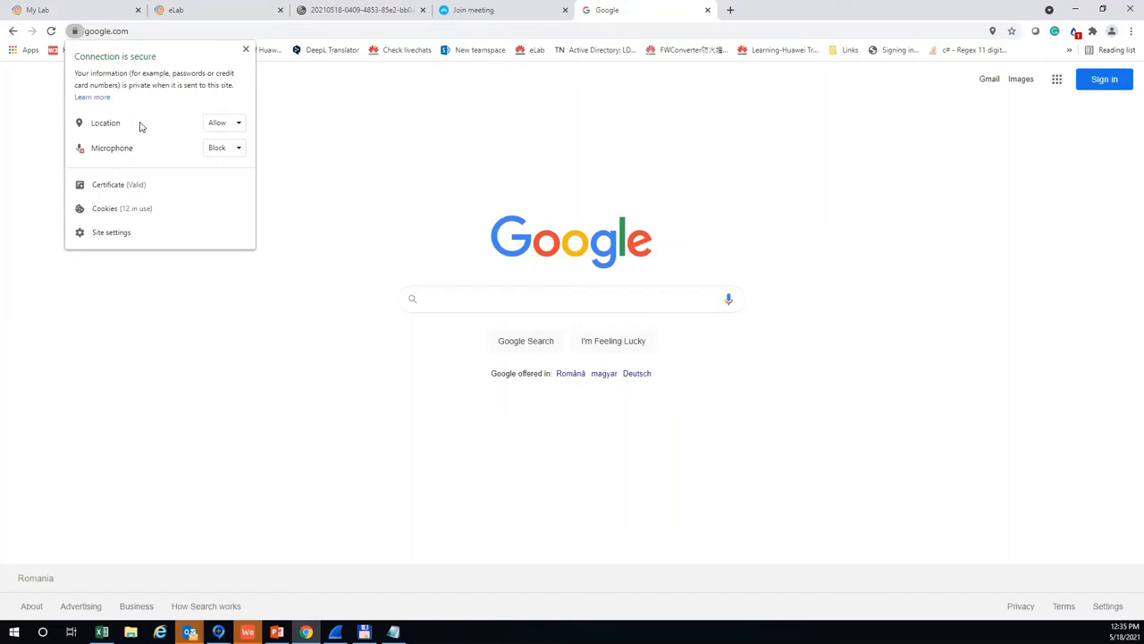
click(226, 9)
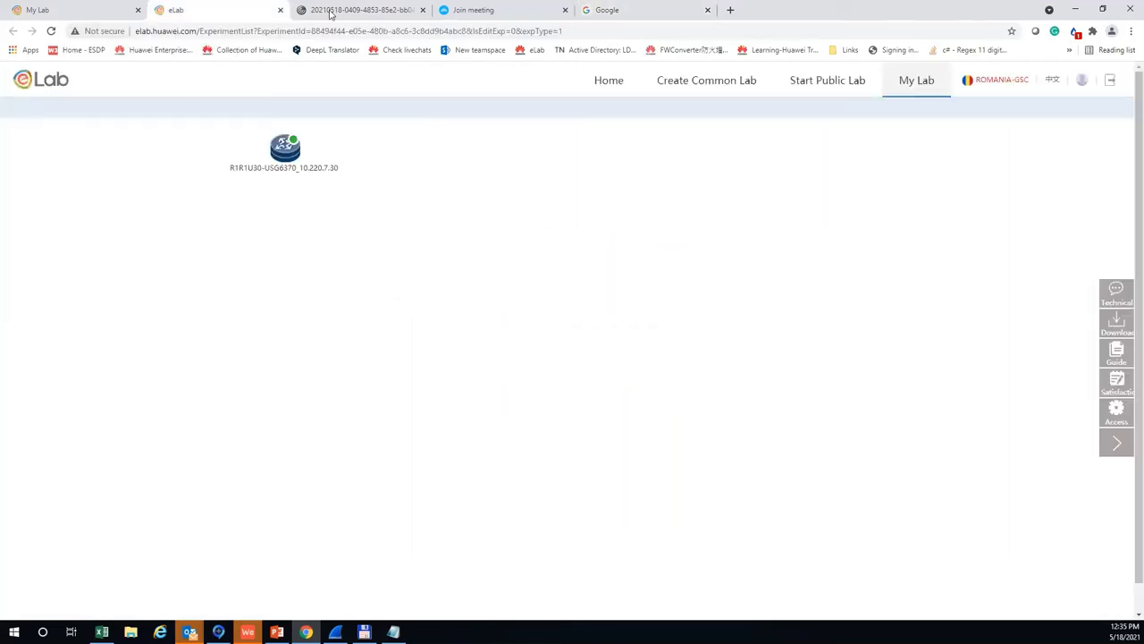
click(329, 11)
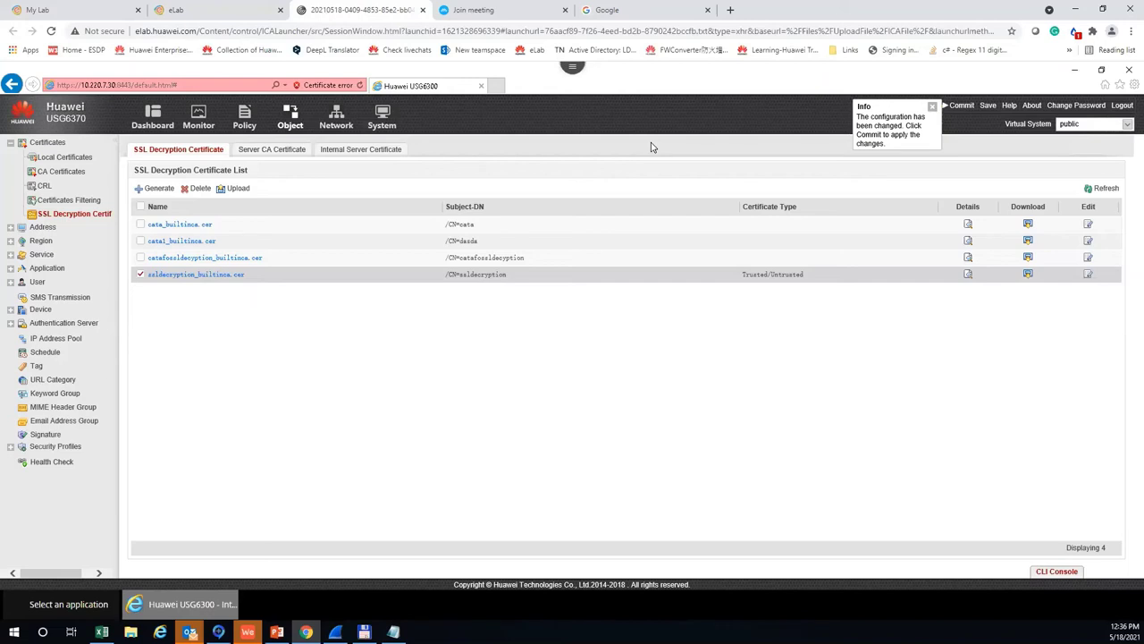
click(634, 18)
click(75, 30)
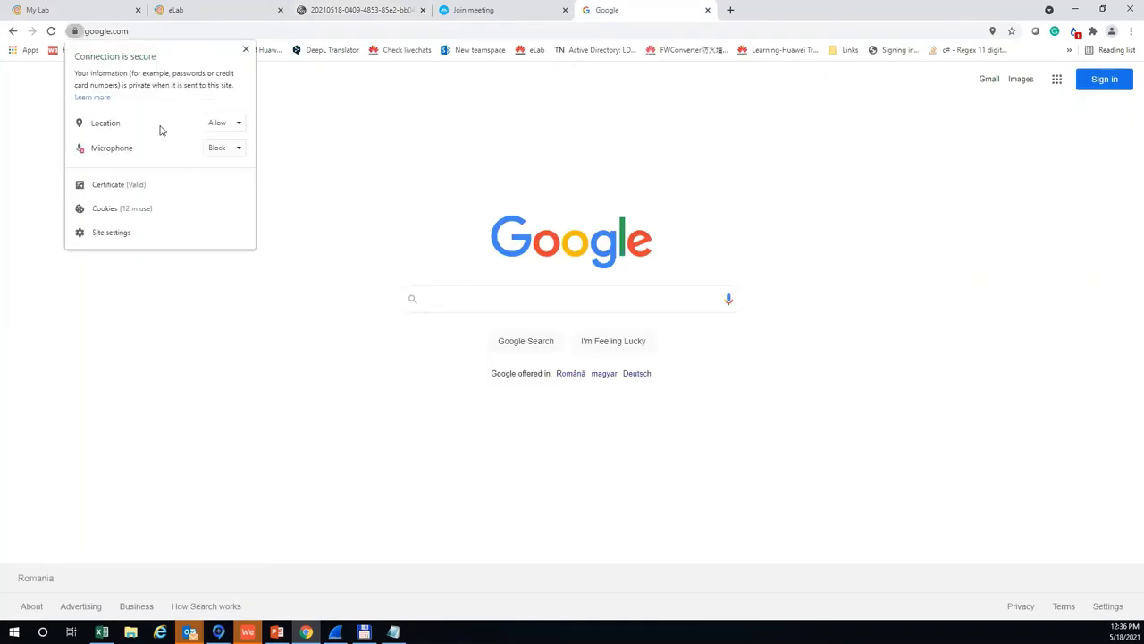
click(126, 189)
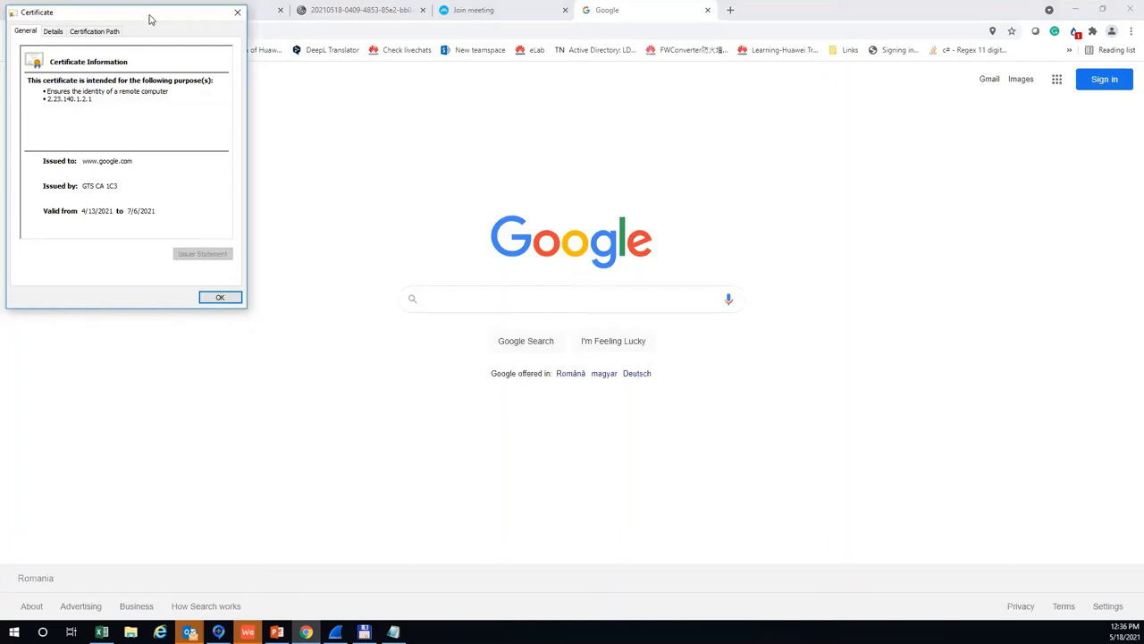
Centre the certificate dialog and show its Details, then Certification Path, tab
drag(150, 19, 407, 159)
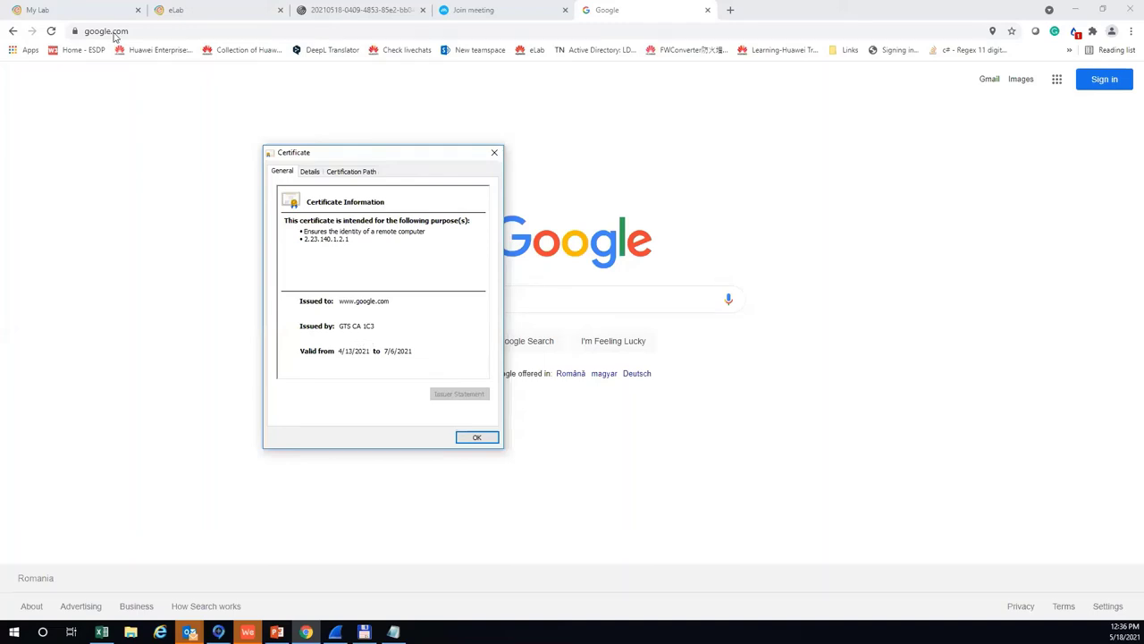
click(309, 171)
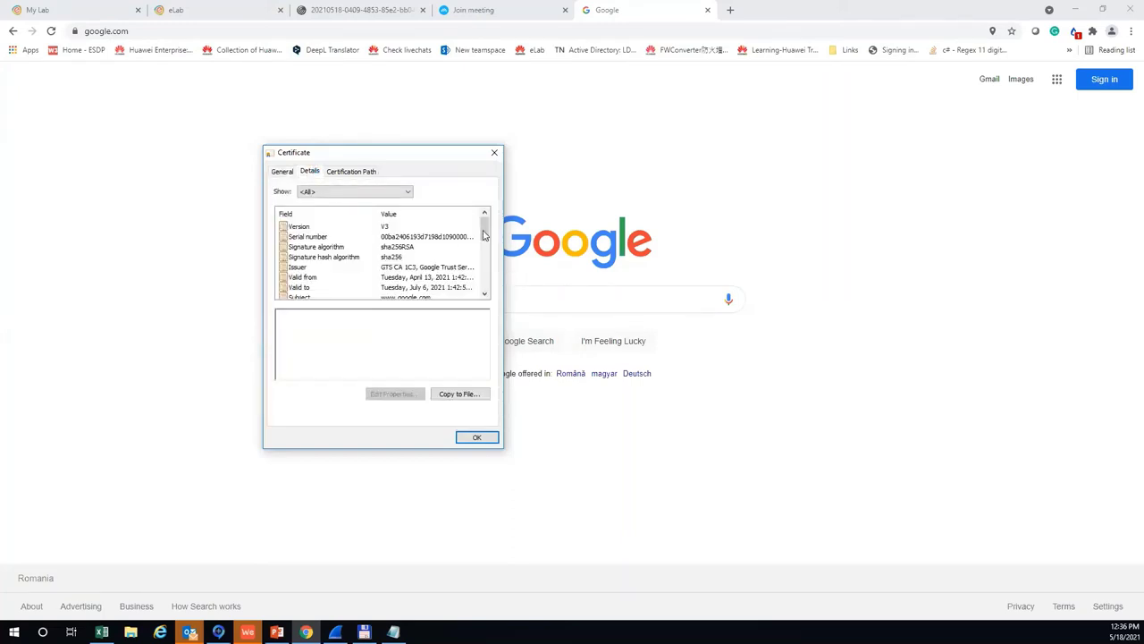
click(363, 172)
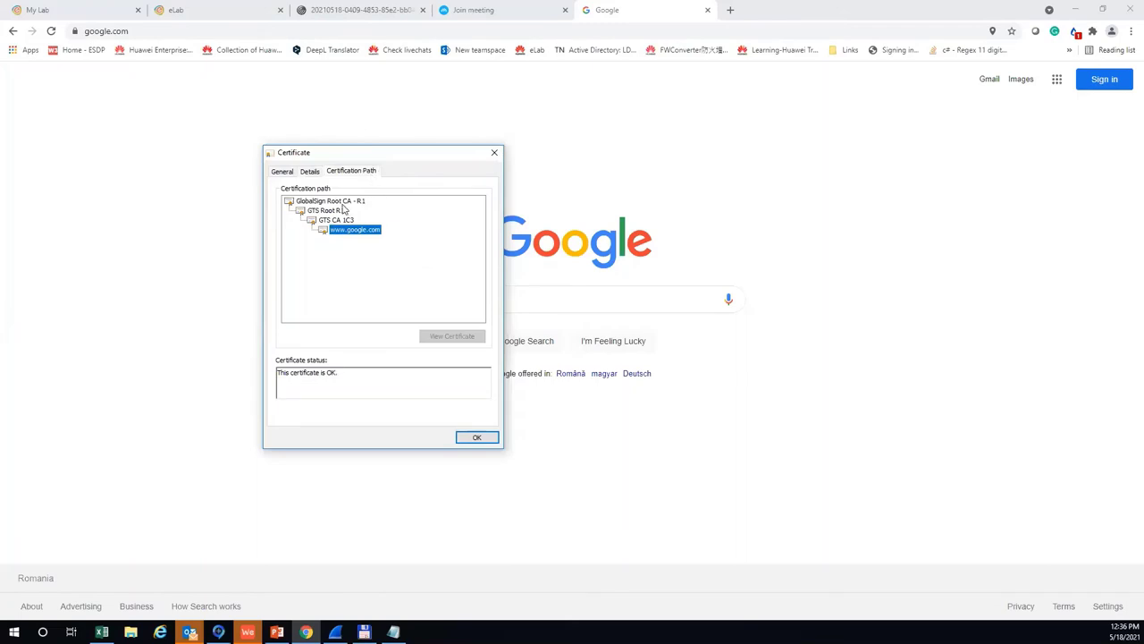
click(345, 202)
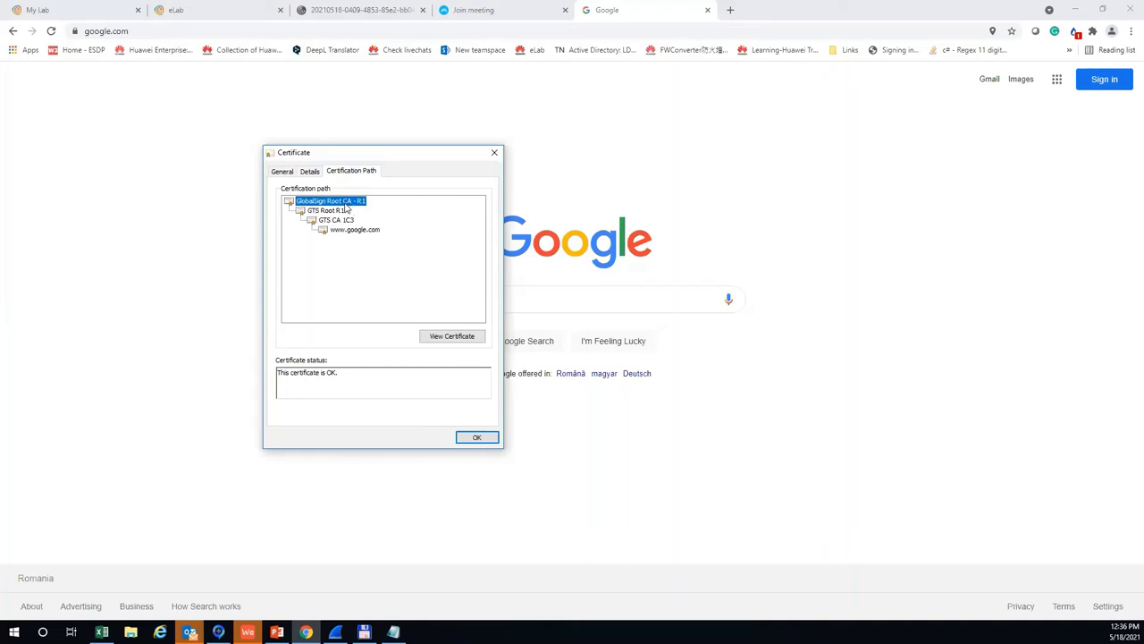
click(338, 212)
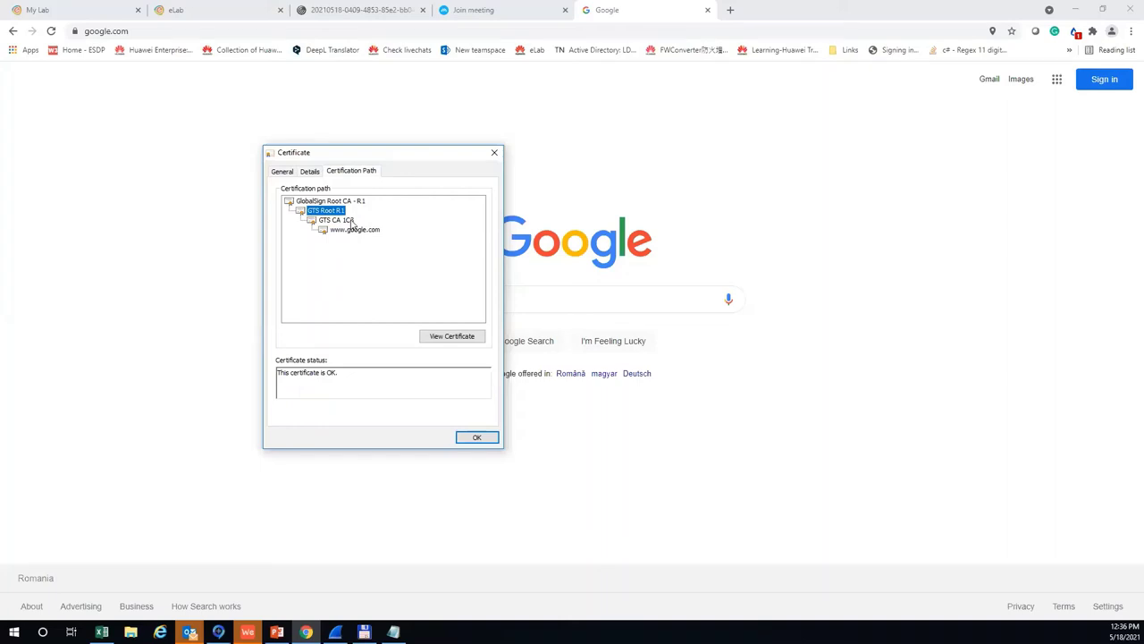
click(350, 221)
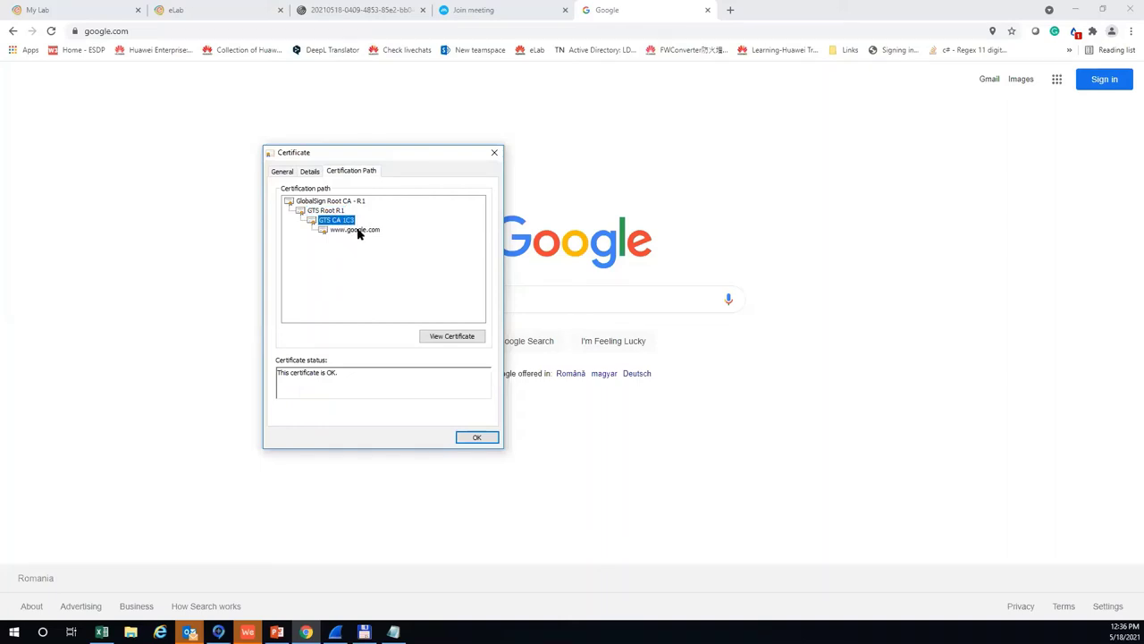
click(354, 230)
click(344, 222)
click(333, 210)
click(340, 230)
click(332, 201)
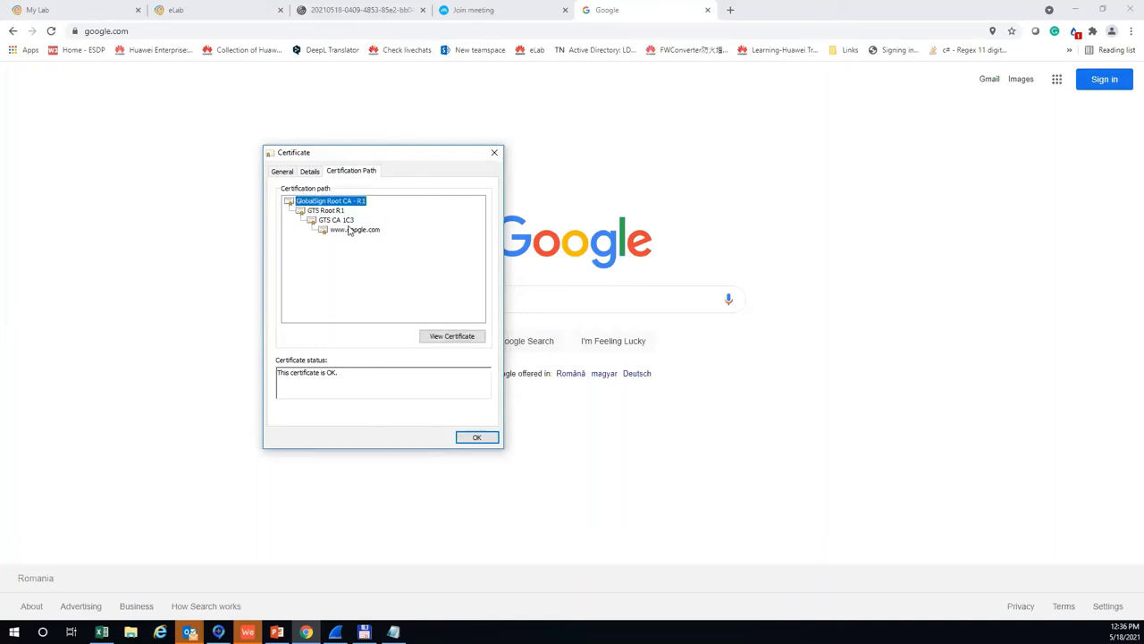
Review Google's certificate fields: Public key, Valid to, CRL Distribution Points, Certificate Policies, Key Usage, Thumbprint, Valid from
click(348, 229)
click(309, 175)
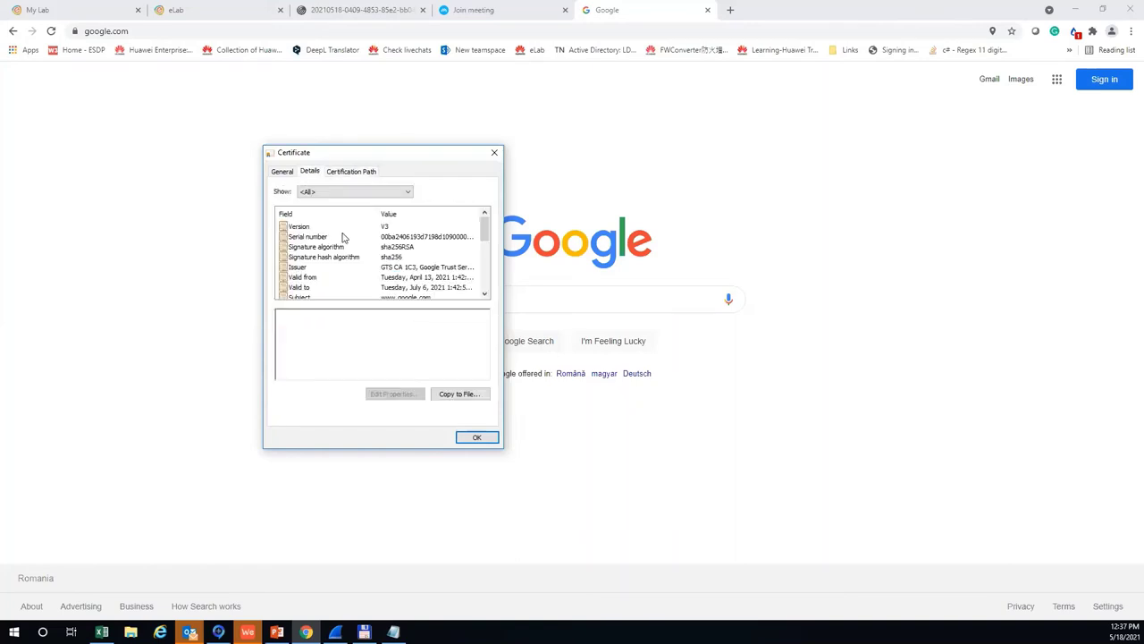
scroll(331, 241, down, 2)
click(313, 248)
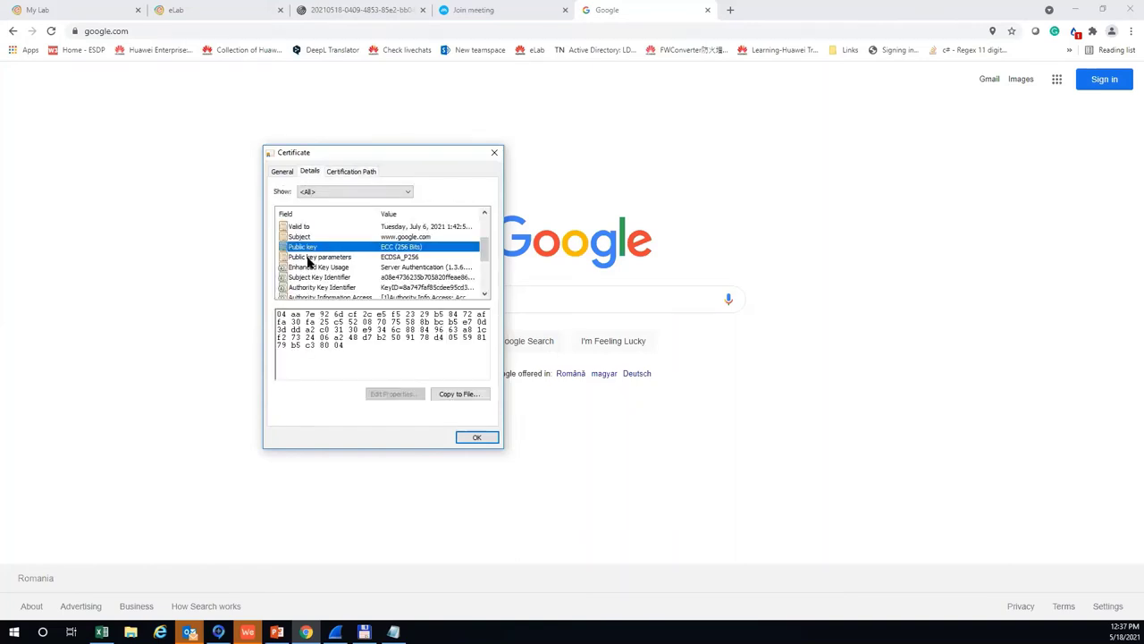
key(Tab)
click(307, 230)
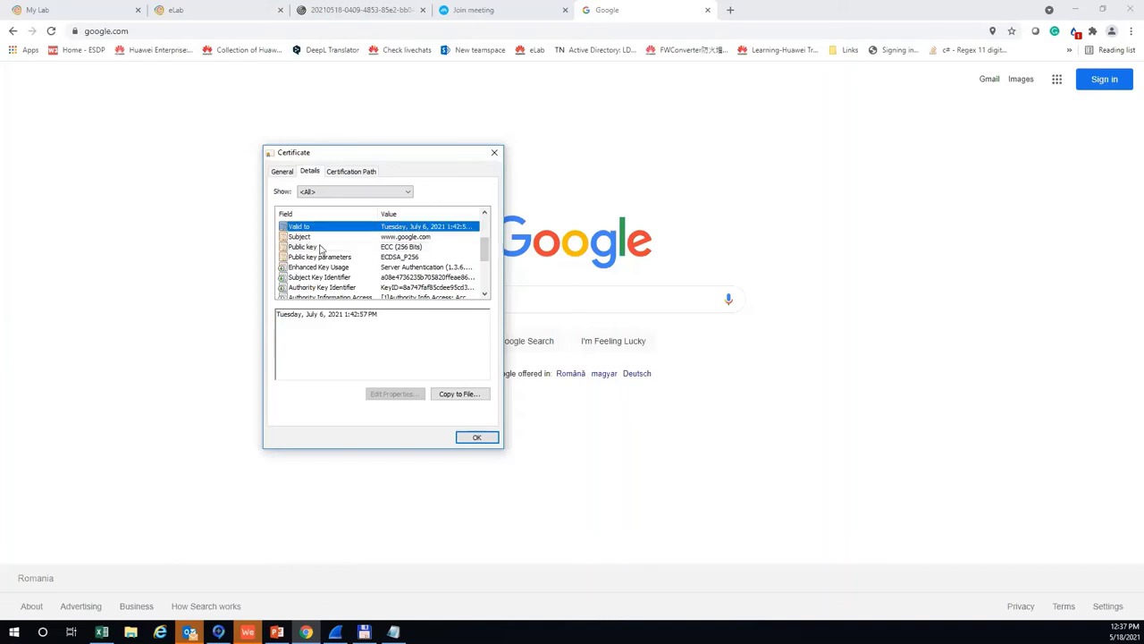
scroll(304, 264, down, 3)
click(313, 247)
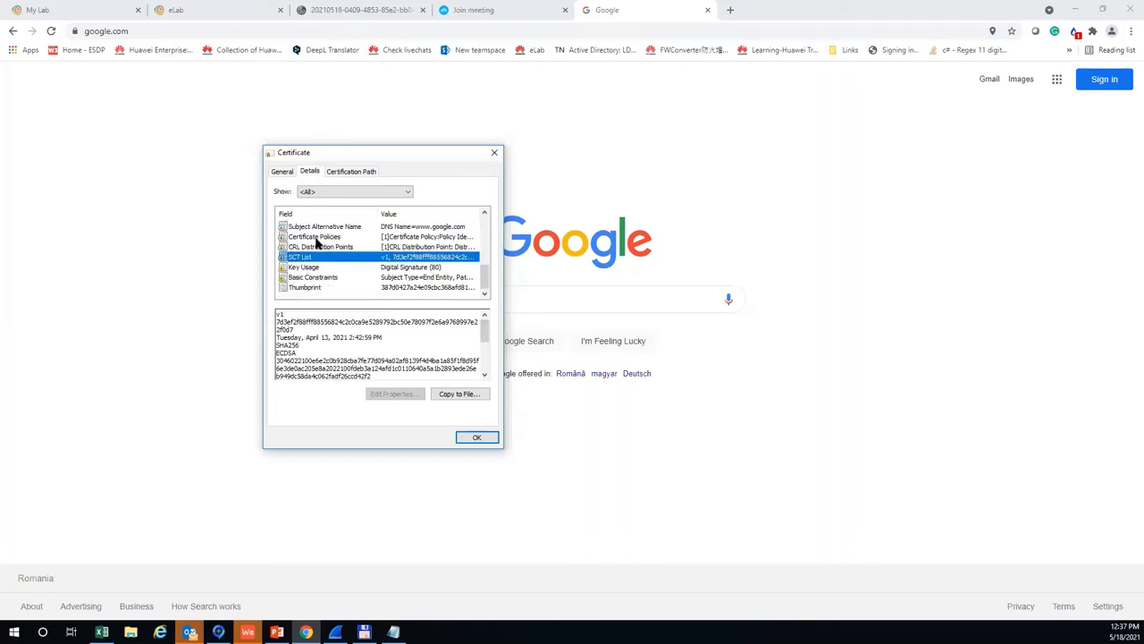
click(318, 239)
click(311, 267)
click(313, 287)
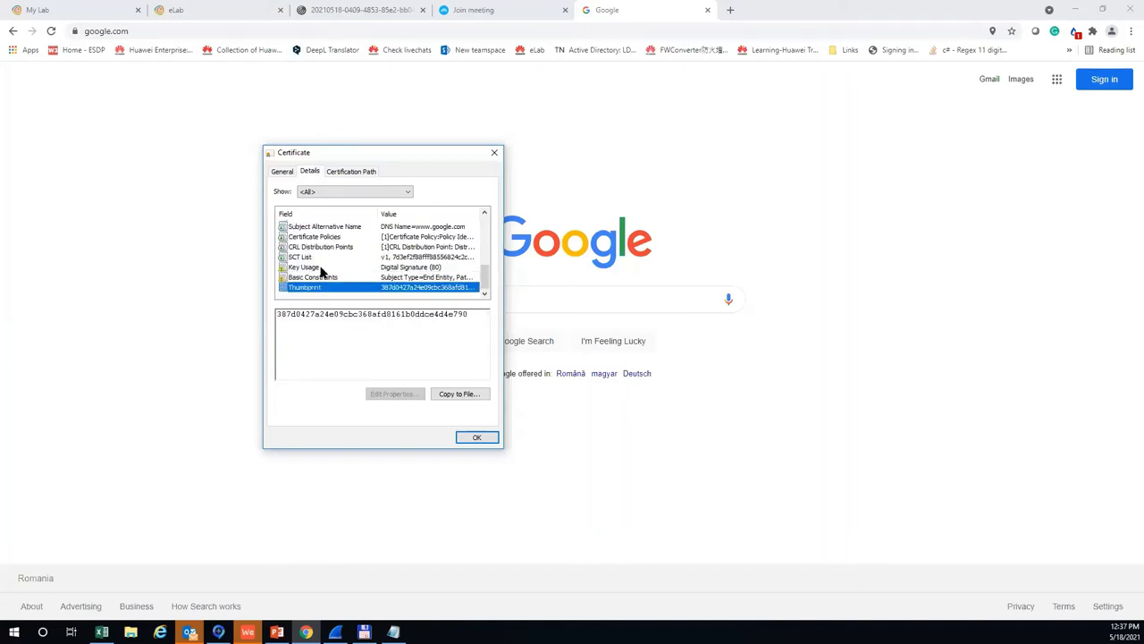
scroll(313, 268, up, 3)
click(439, 228)
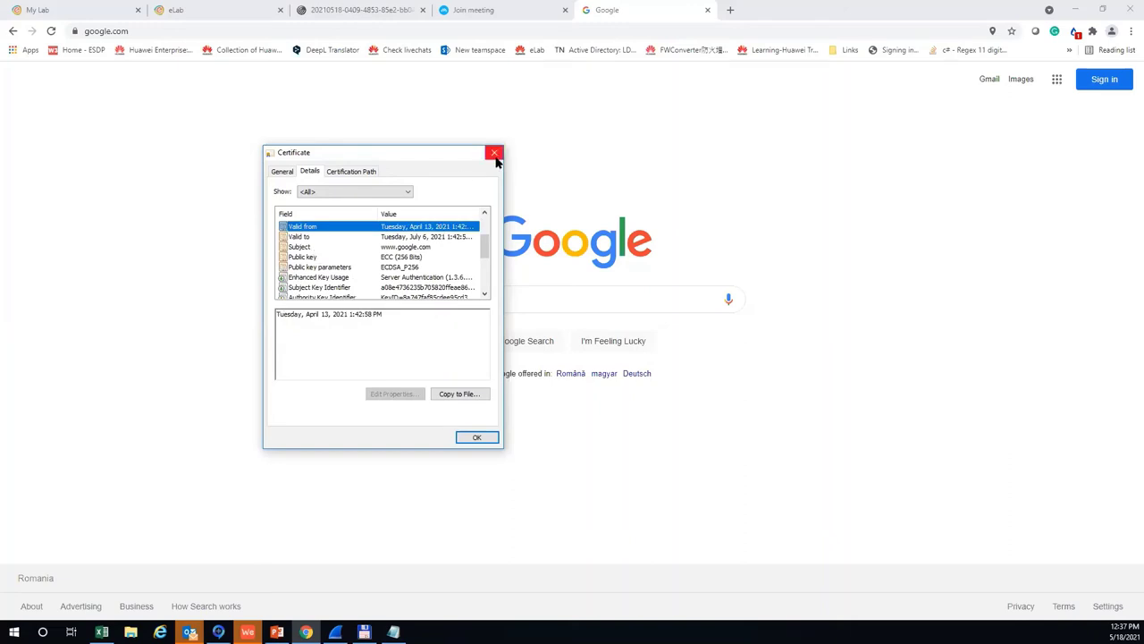
Revisit the GlobalSign and GTS CA 1C3 path entries, close the certificate, and return to the firewall
click(353, 170)
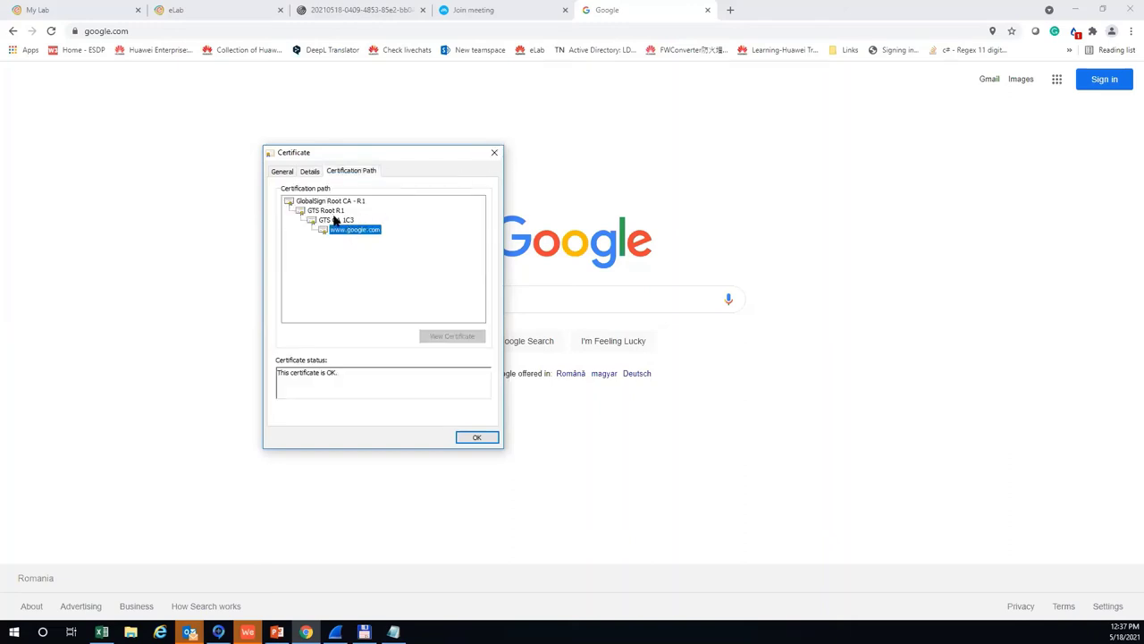
click(356, 202)
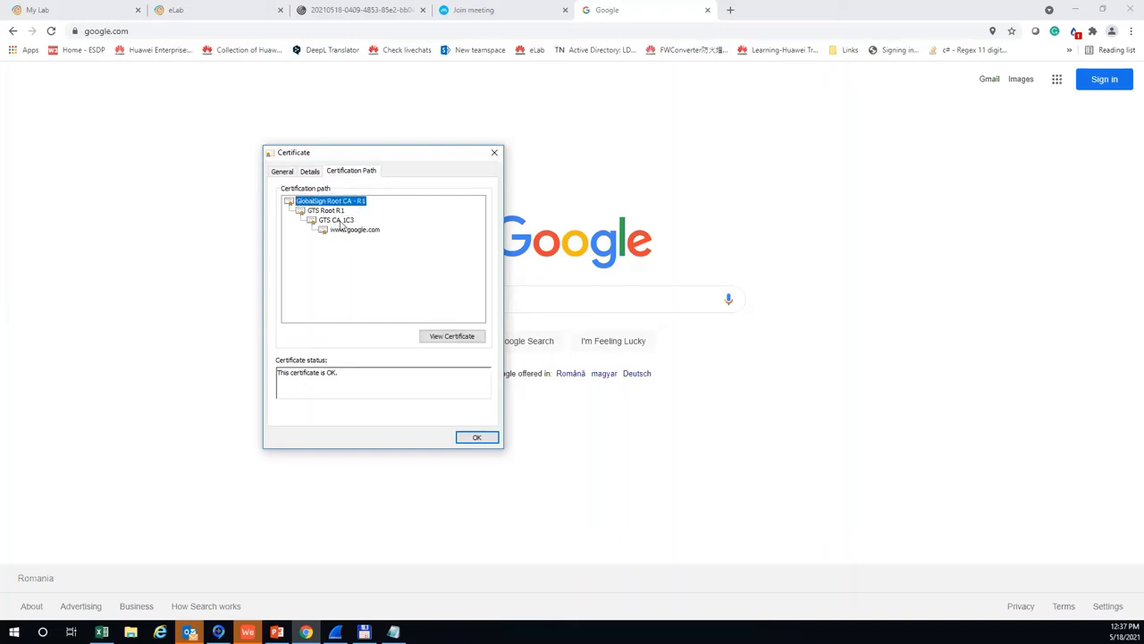
click(341, 221)
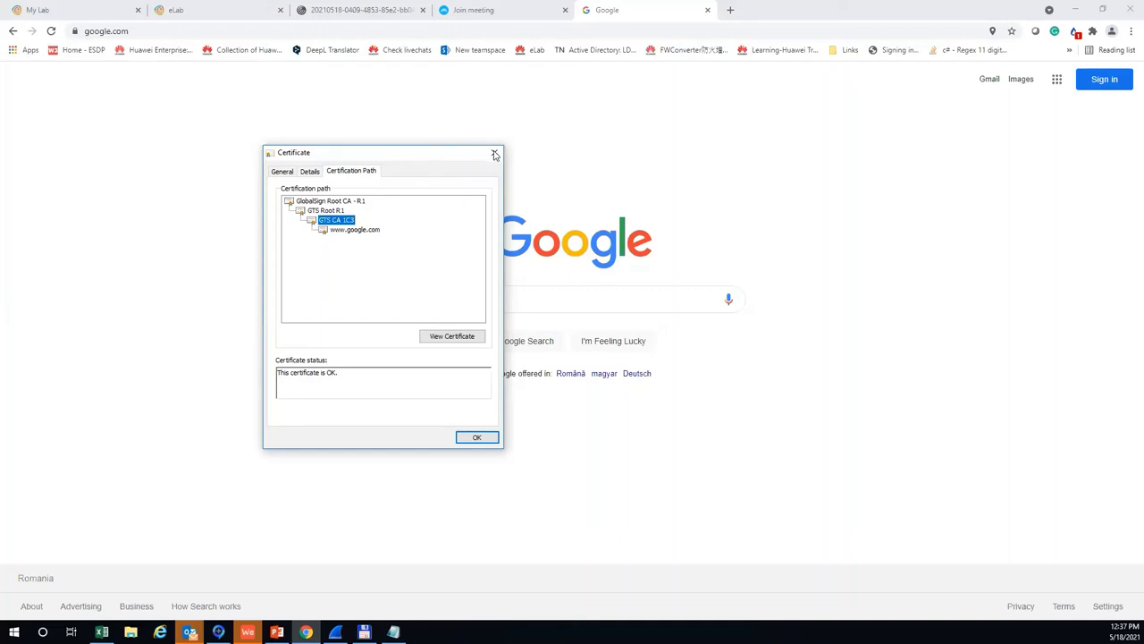
click(209, 9)
click(343, 12)
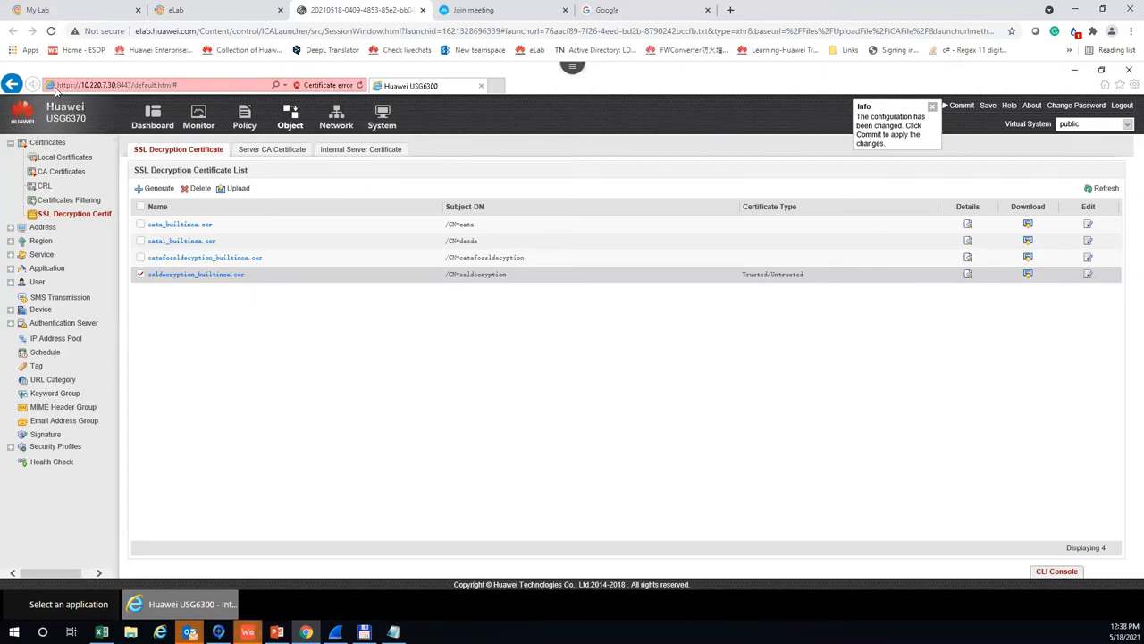
Select the firewall management address in the session, then switch to the Google homepage tab
click(64, 86)
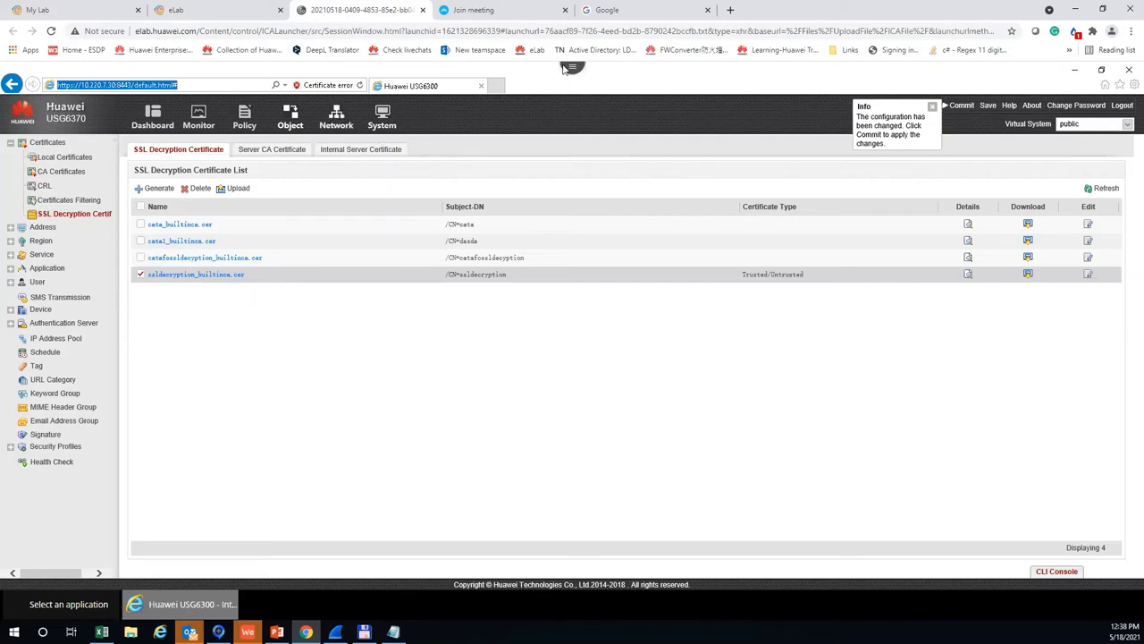
click(632, 16)
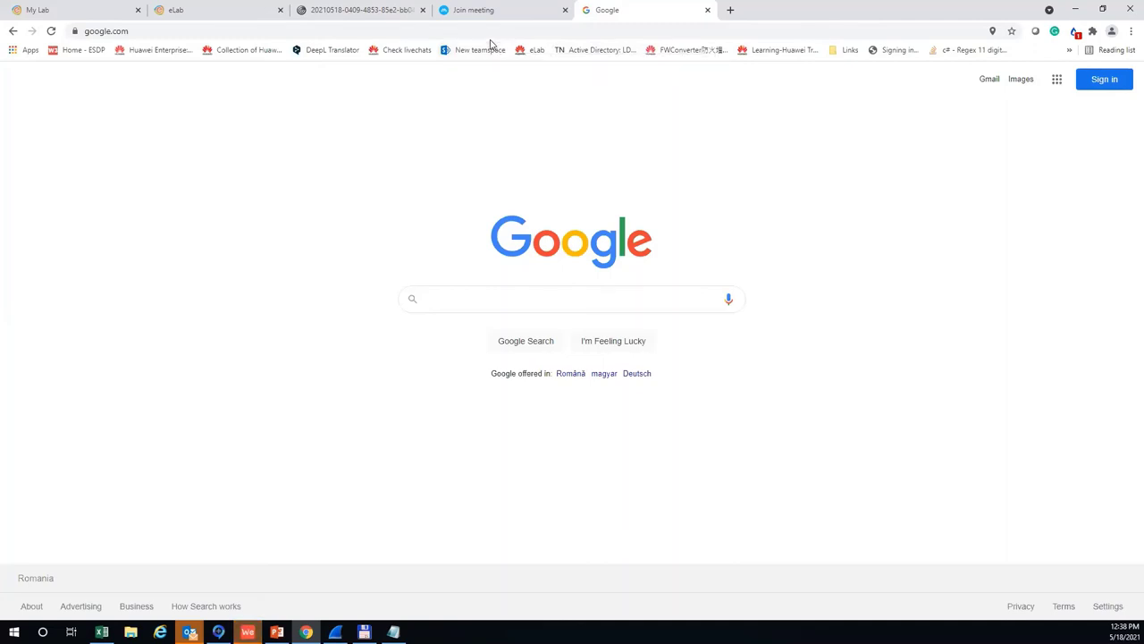
Return from the eLab page to the USG6370 session tab showing the SSL Decryption Certificate list
click(225, 9)
click(358, 9)
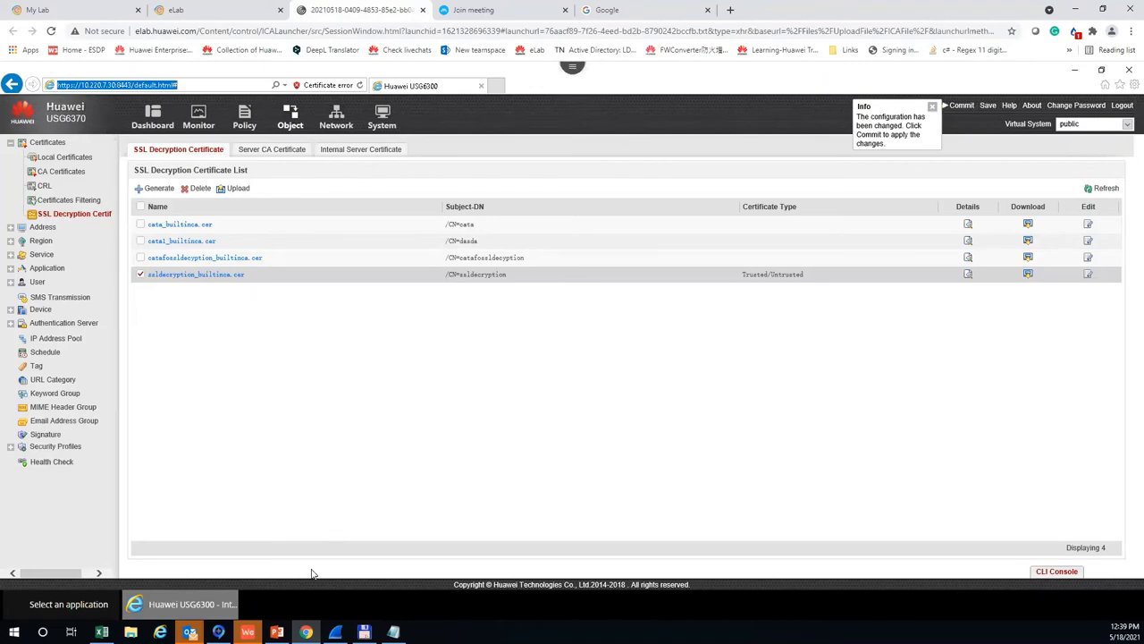
Minimise Chrome and open slide 2, the trainer introduction, in the webinar deck
click(305, 632)
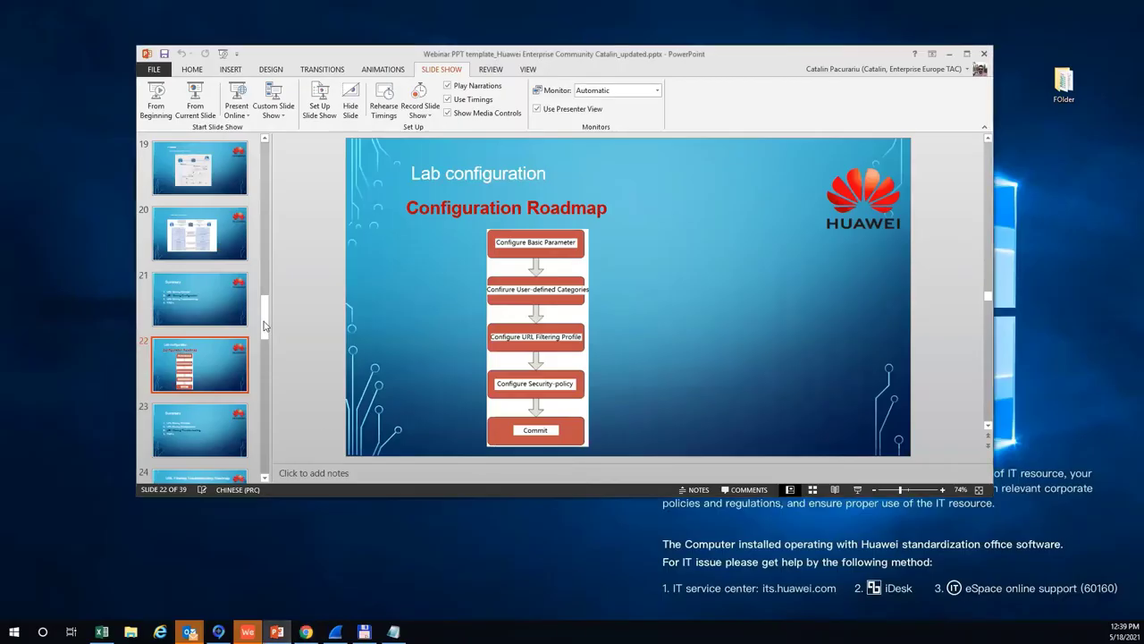
scroll(187, 190, up, 10)
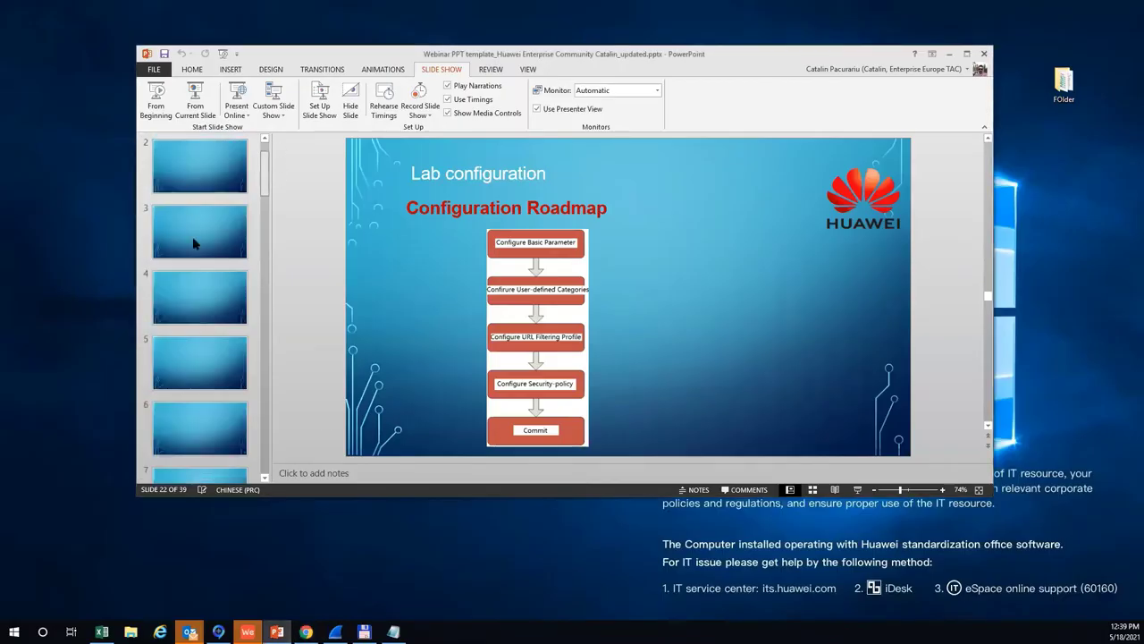
scroll(195, 244, up, 1)
click(195, 243)
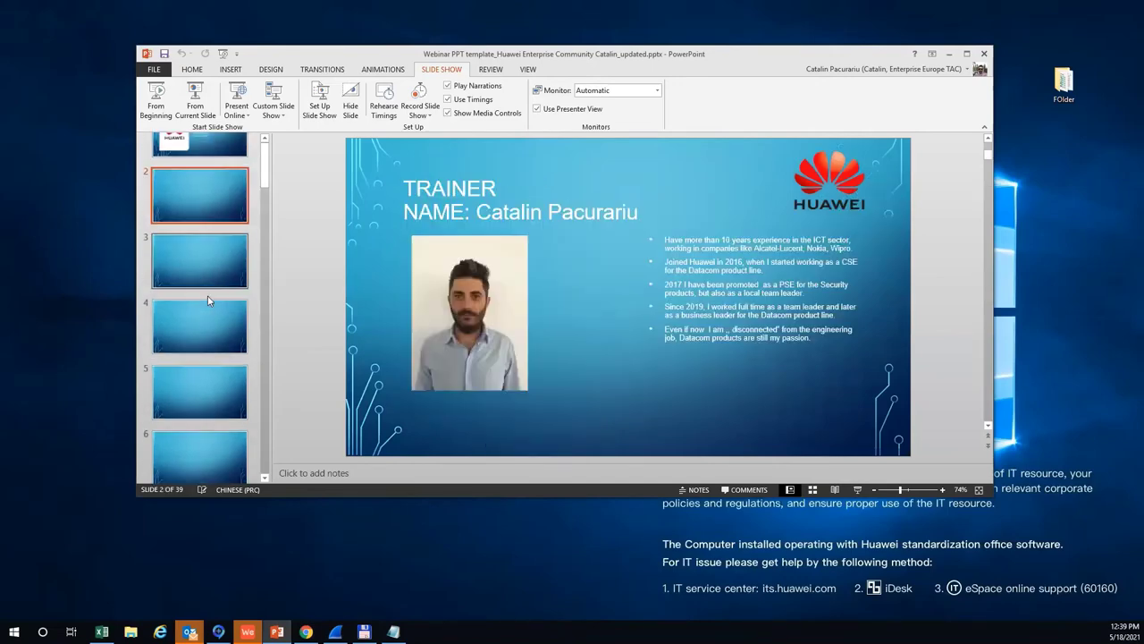
Open slide 19, the 2nd Method slide on HTTPS filtering with SSL decryption
scroll(208, 300, down, 4)
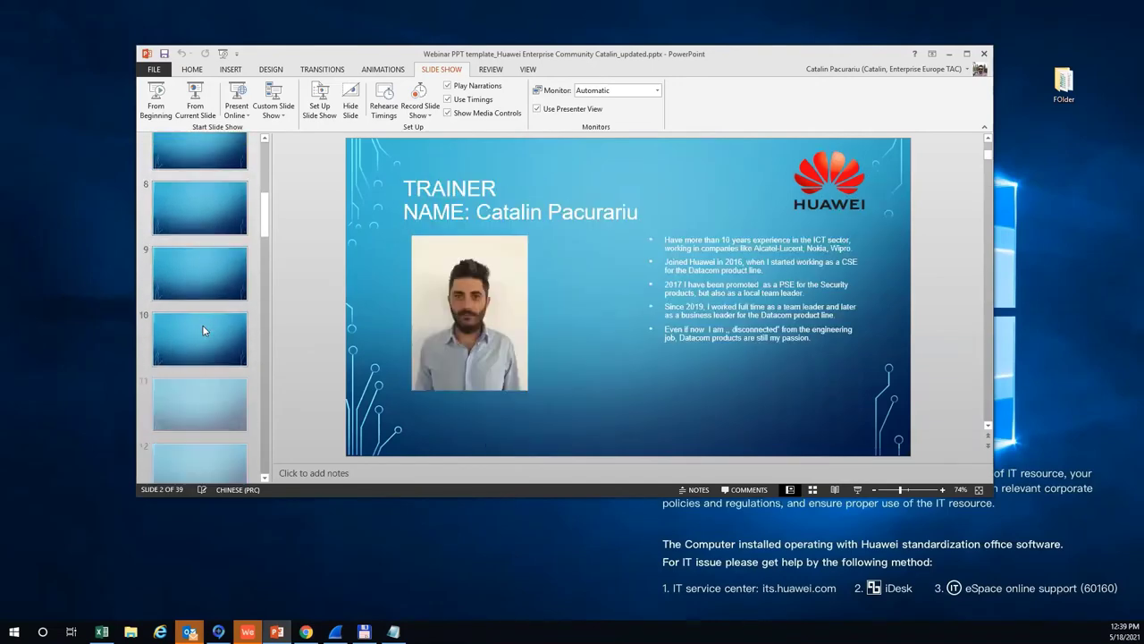
scroll(203, 329, down, 4)
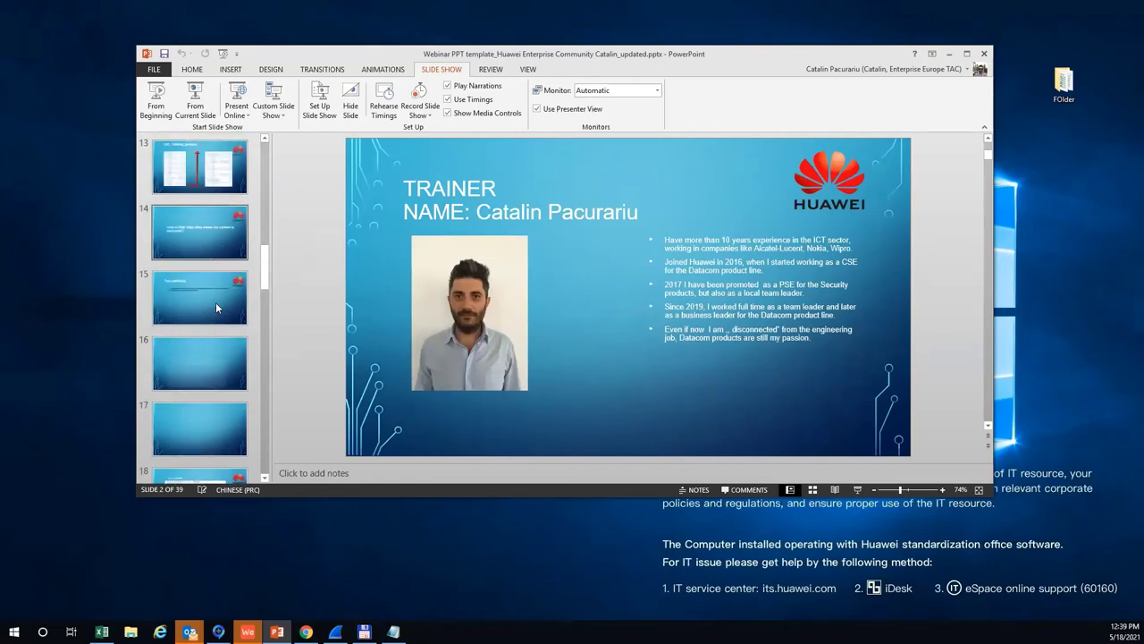
scroll(215, 368, down, 1)
scroll(215, 371, down, 1)
click(207, 397)
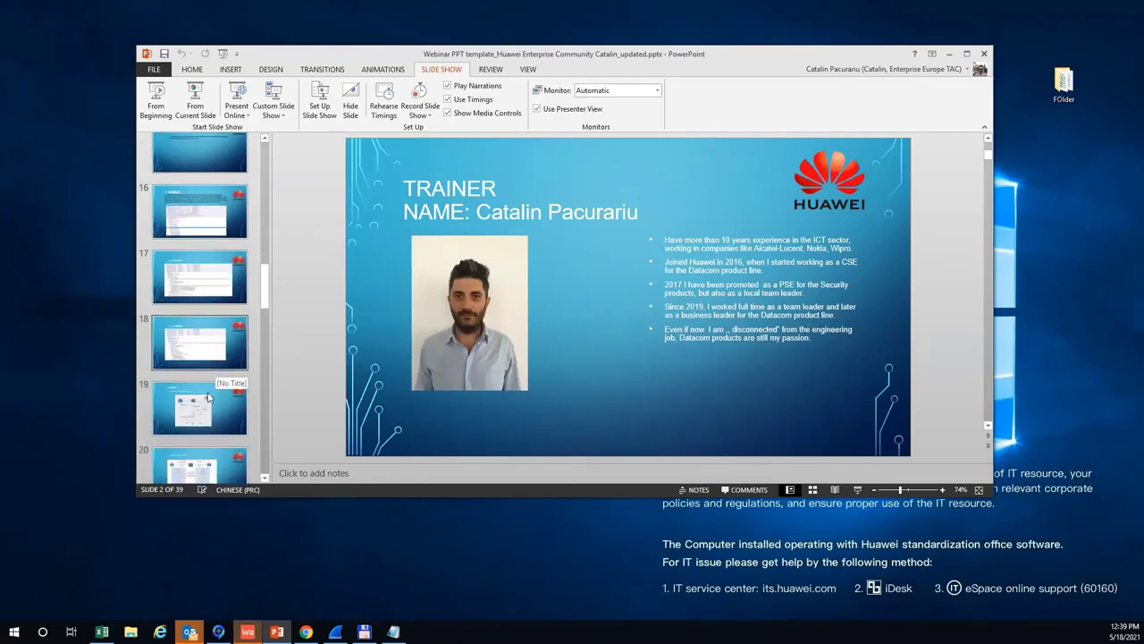
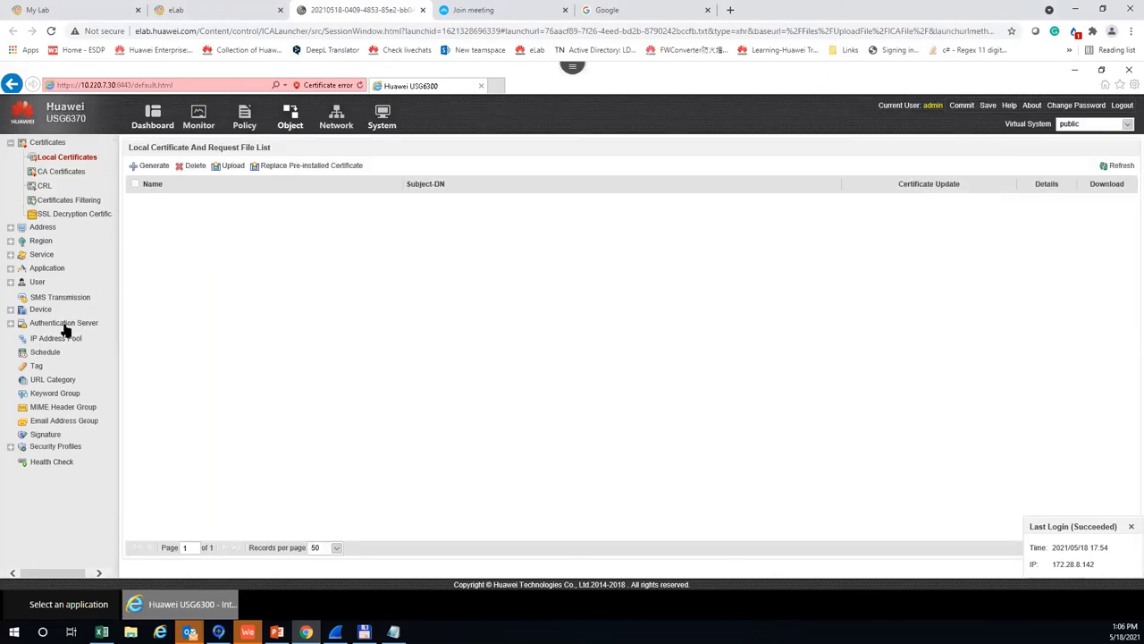
Browse the RADIUS, HWTACACS, AD, LDAP and TSM server lists, ending on the AD list
click(72, 327)
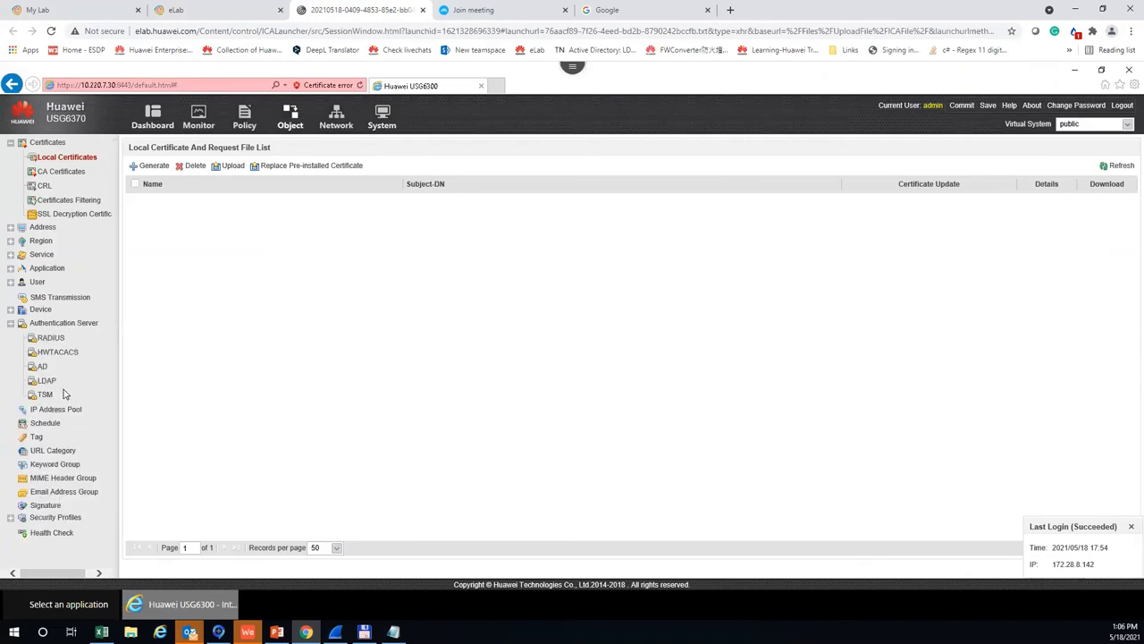
click(52, 339)
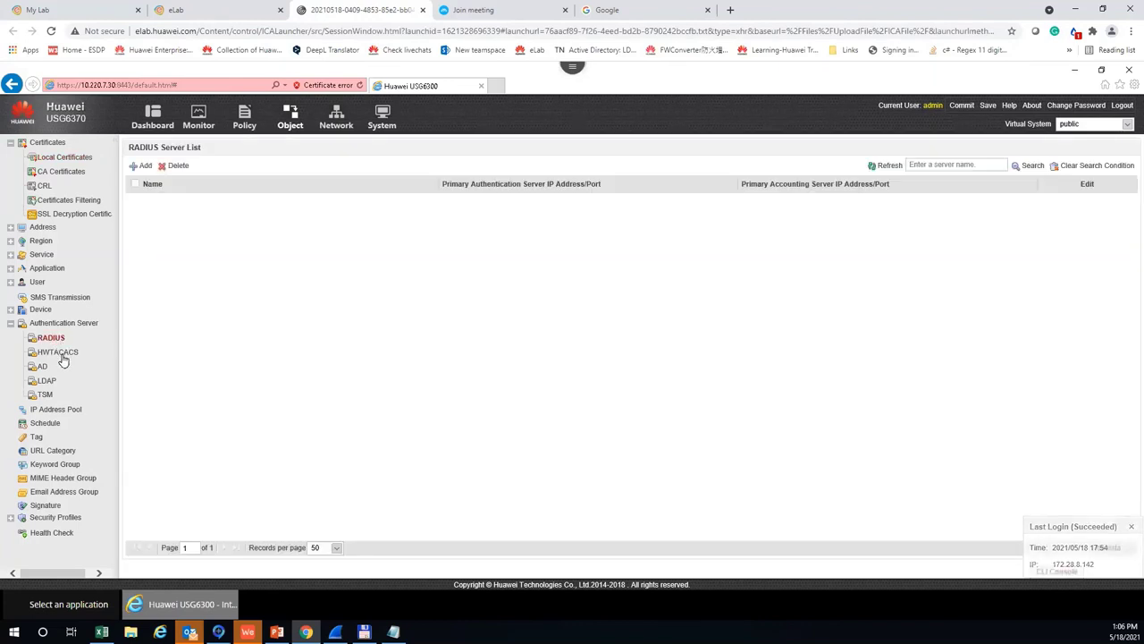
click(59, 354)
click(43, 367)
click(49, 381)
click(48, 396)
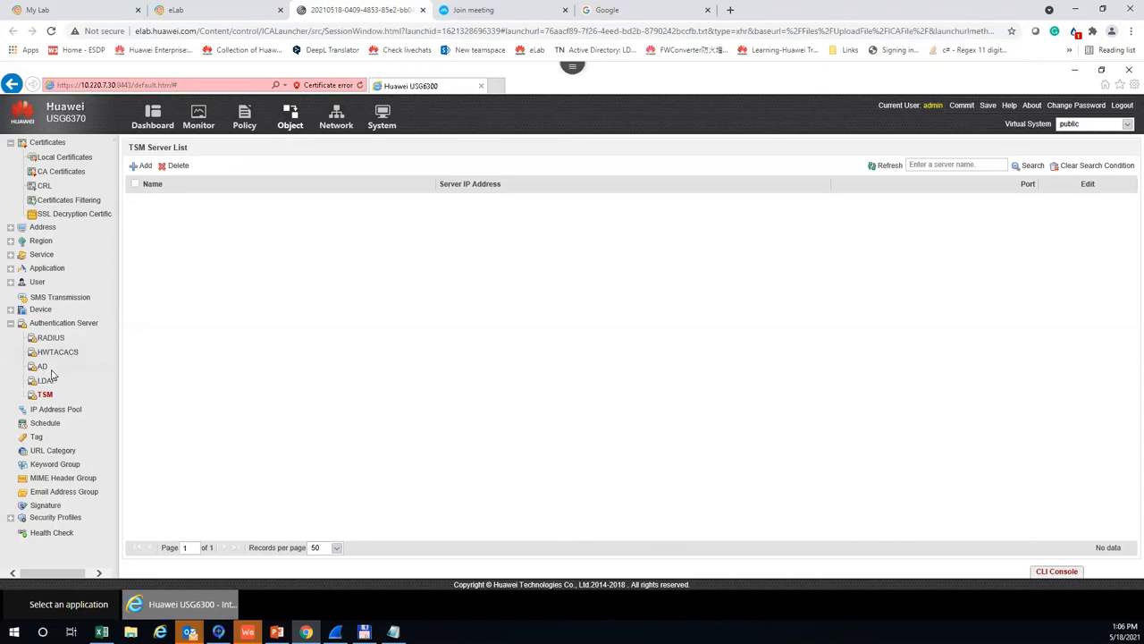
click(41, 366)
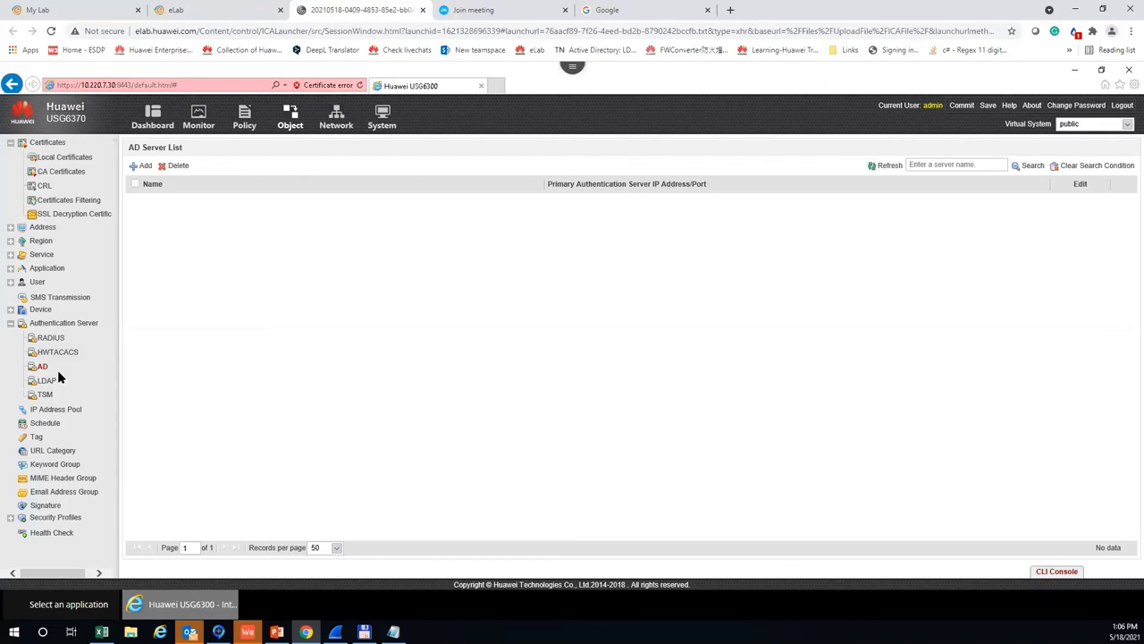
Discard a draft AD server named 'sdadsa' and switch to the HWTACACS Server List
click(138, 166)
text(sdadsa)
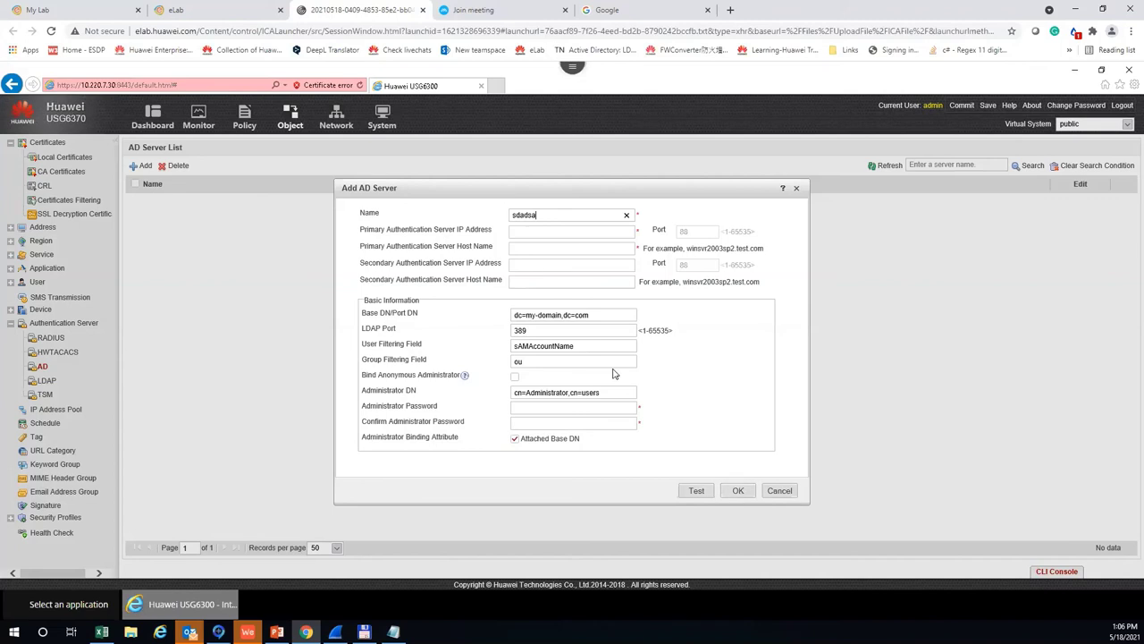
click(798, 192)
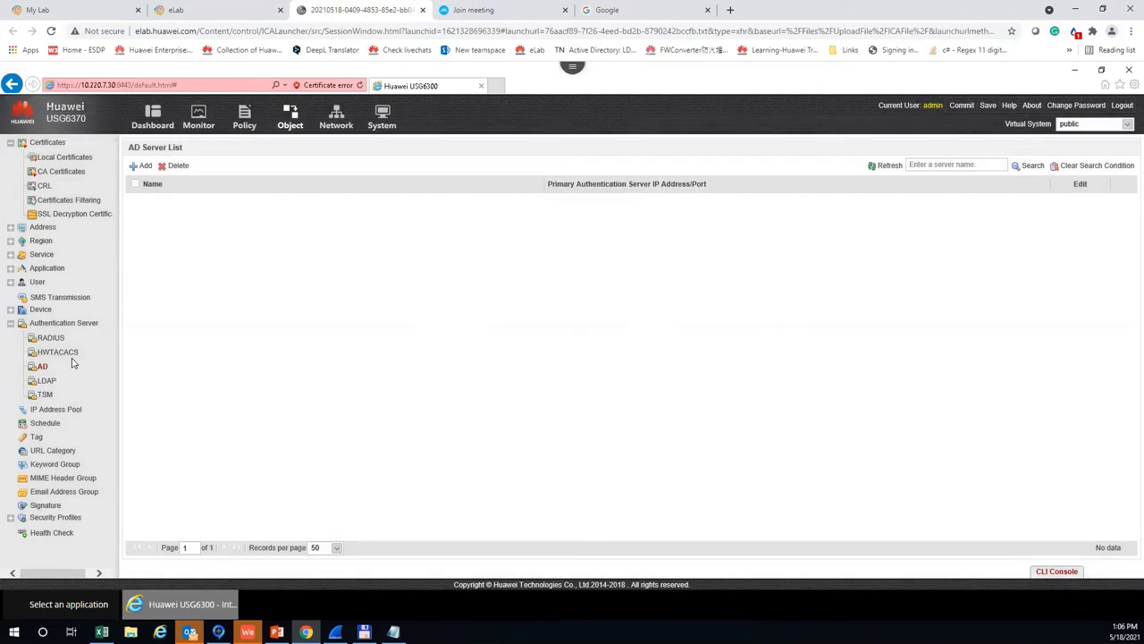
click(68, 353)
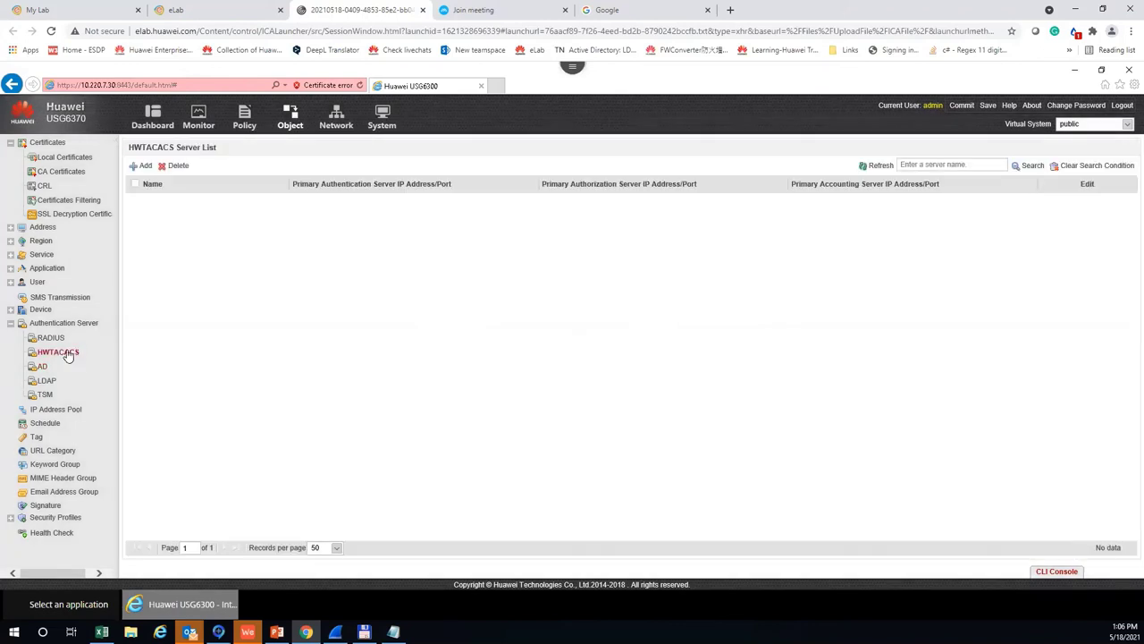
Start a new HWTACACS server named 'server' and fill in its authentication server fields
click(140, 166)
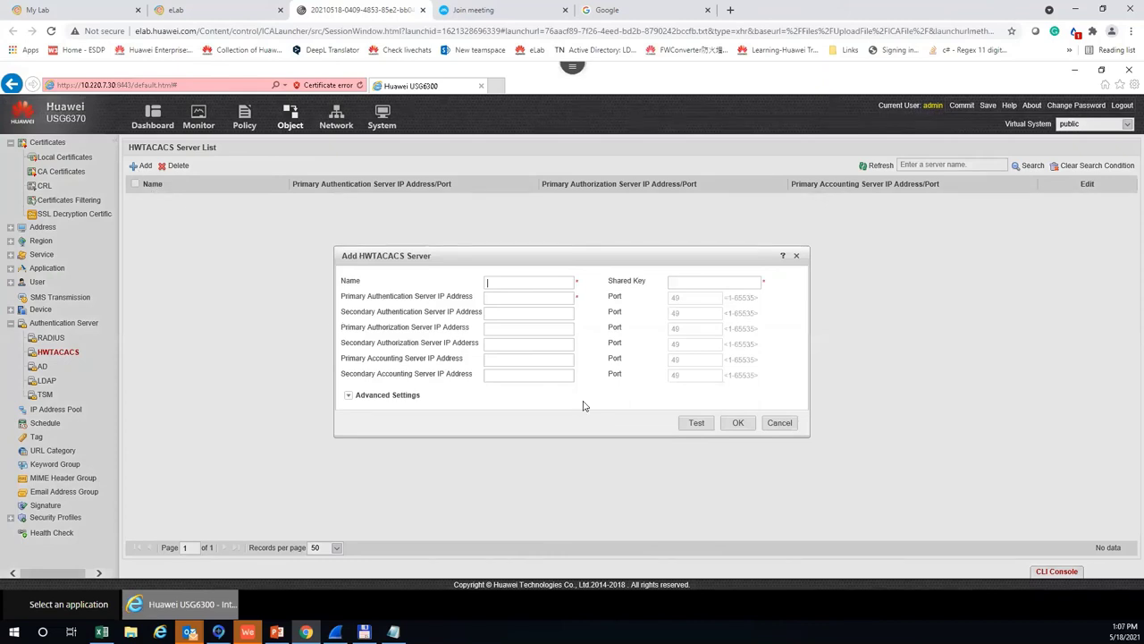
text(H)
key(BackSpace)
key(BackSpace)
text(server)
click(497, 297)
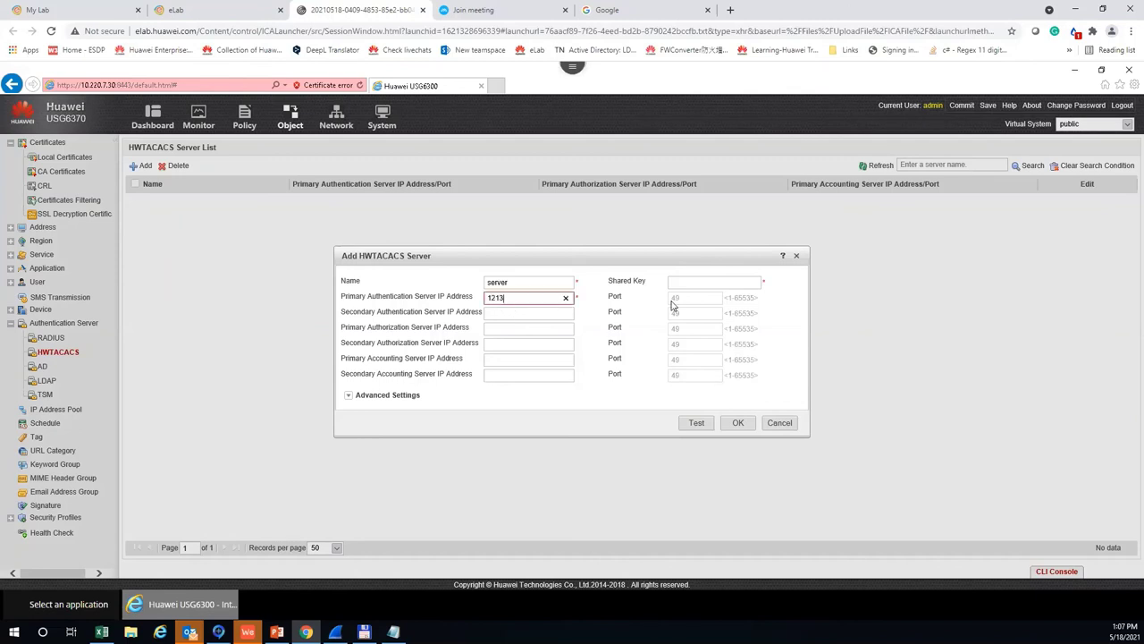
click(524, 312)
click(694, 280)
Set source IP 1.1.1.1 under Advanced Settings; saving fails with invalid-address warnings
click(350, 396)
click(542, 412)
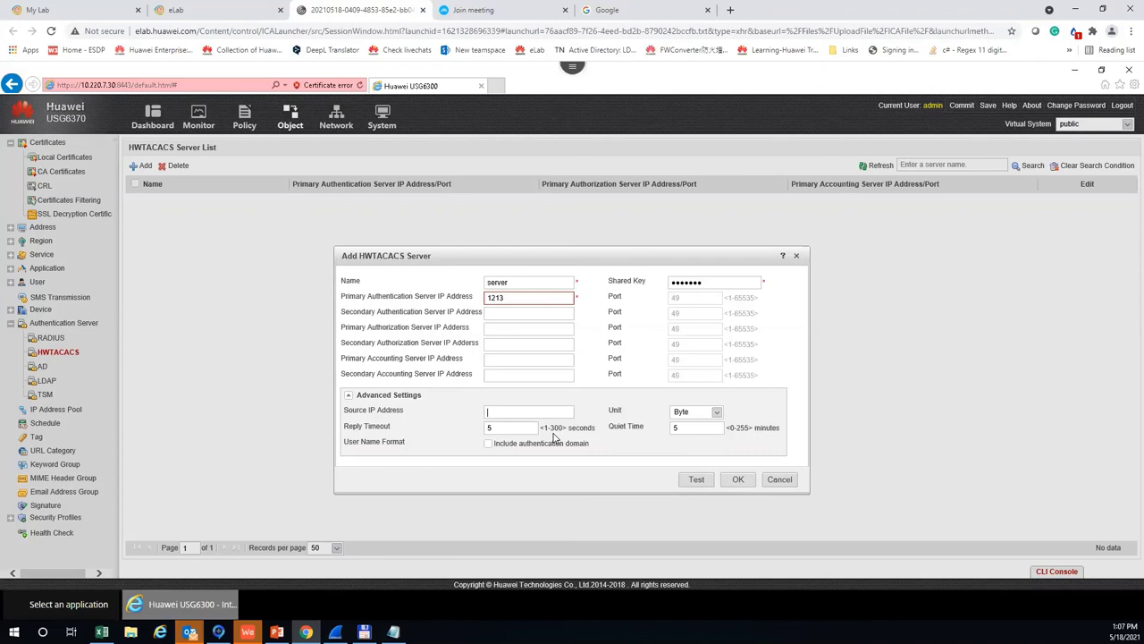
text(1.1.1.1)
click(742, 482)
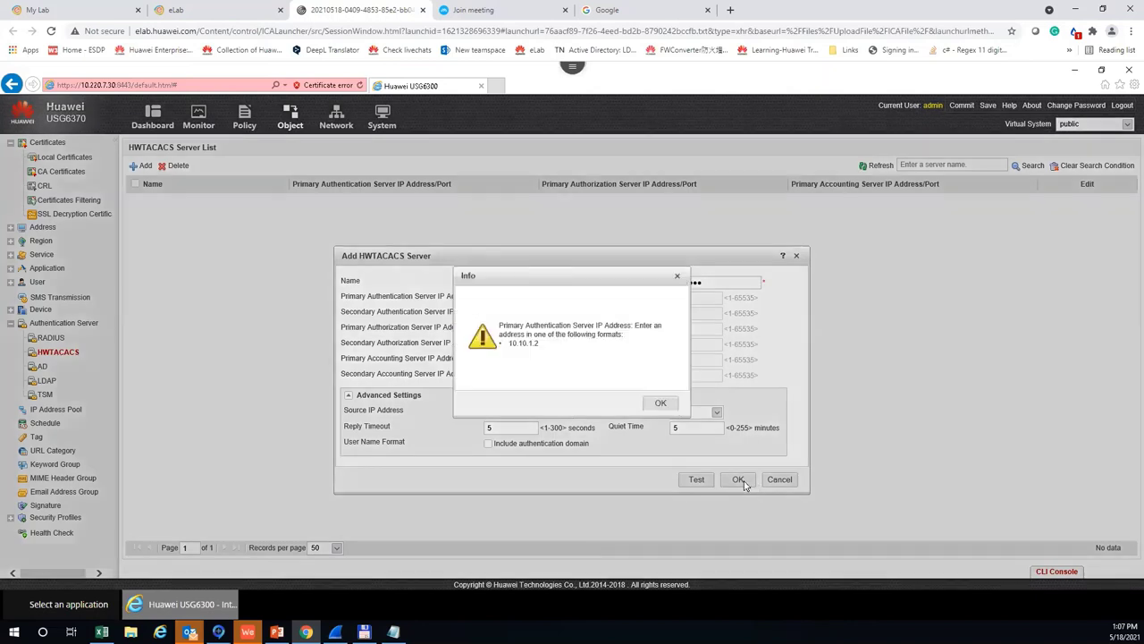
click(660, 403)
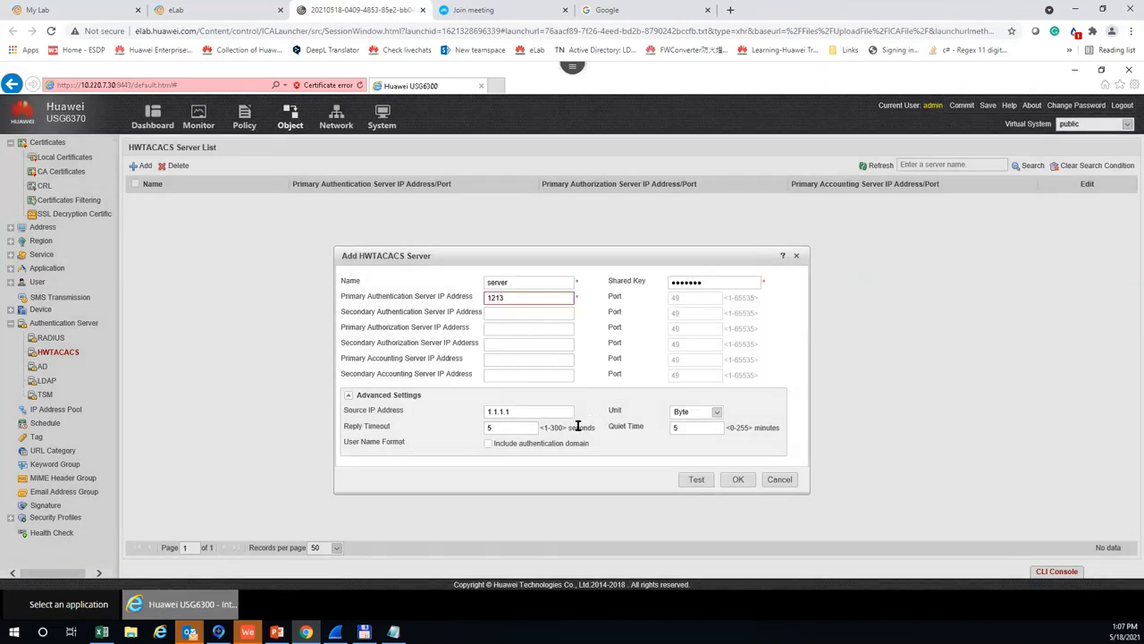
click(732, 482)
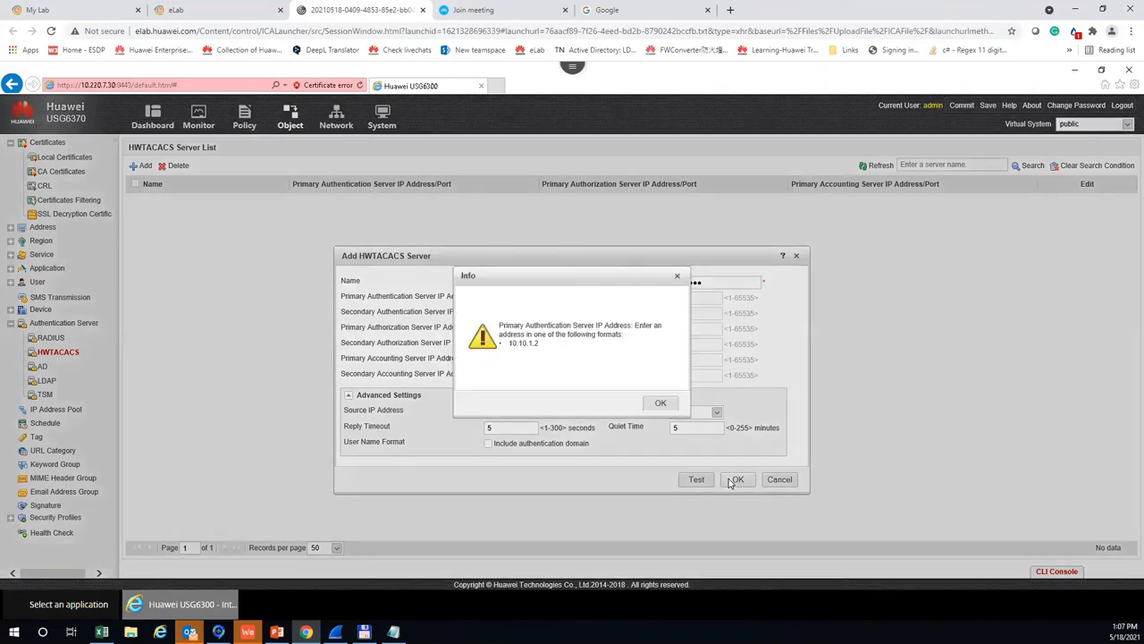
click(660, 403)
Correct the primary authentication address to 10.10.10.10 with port 8080 and save the server
drag(505, 299, 474, 300)
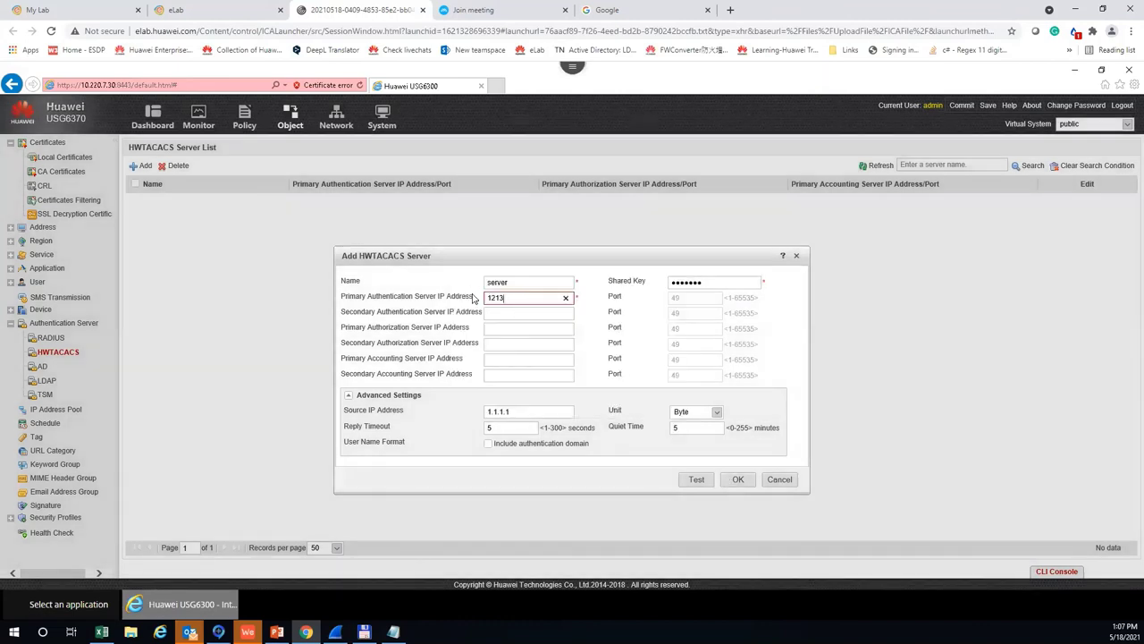
key(BackSpace)
text(10.10.10.10)
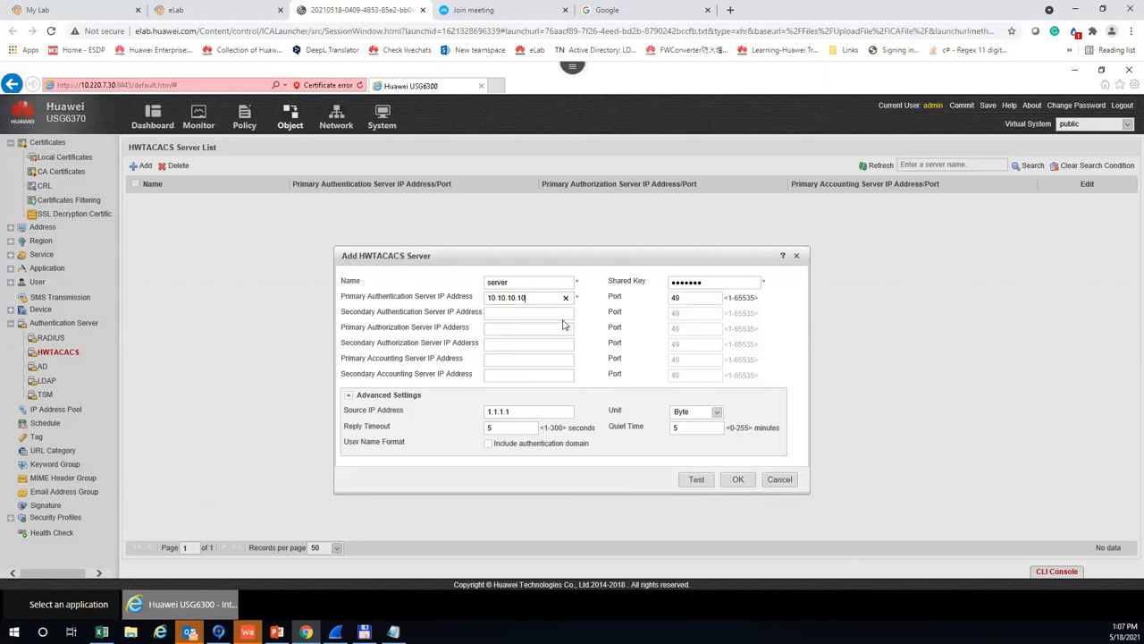
drag(683, 298, 662, 301)
text(8080)
click(739, 483)
click(739, 481)
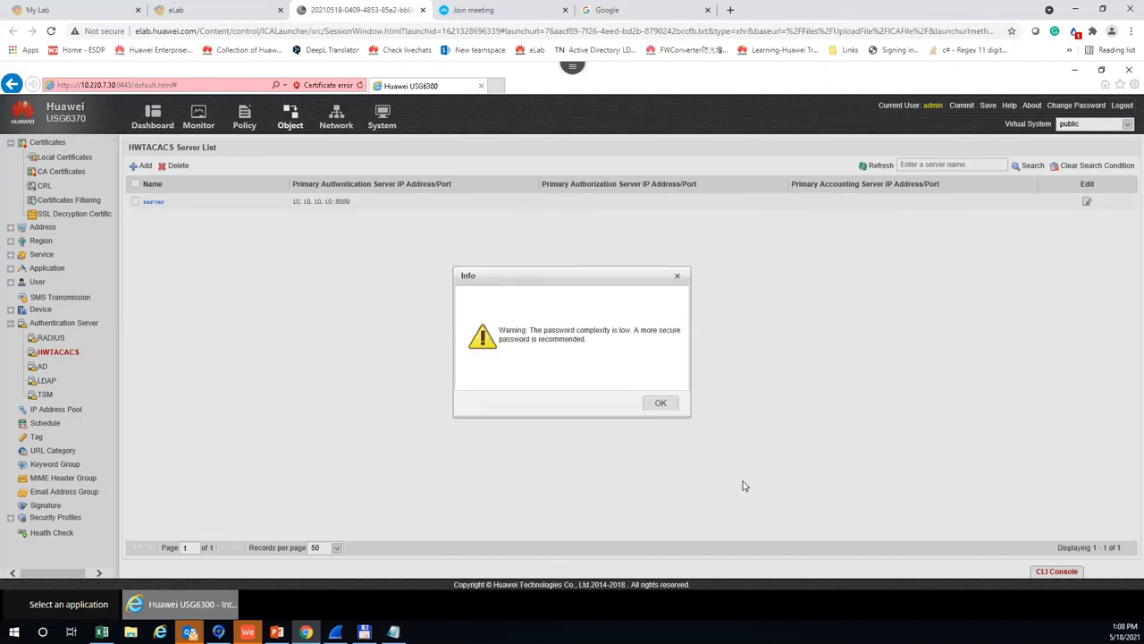
Dismiss the password complexity warning and run a connectivity test on 'server' with a test account
click(658, 407)
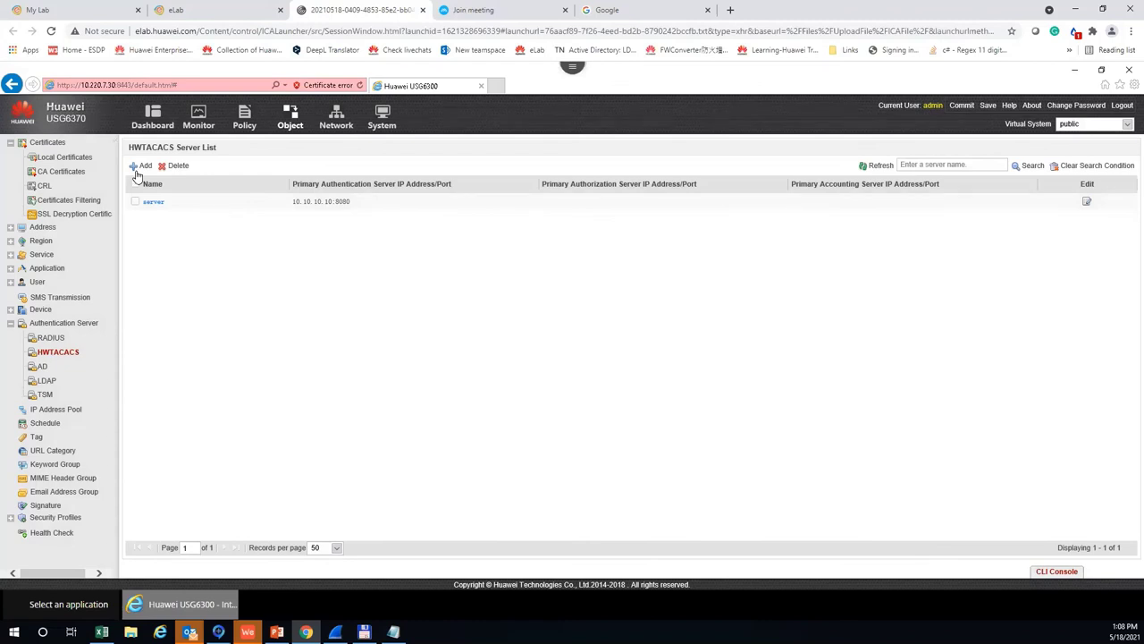
click(159, 204)
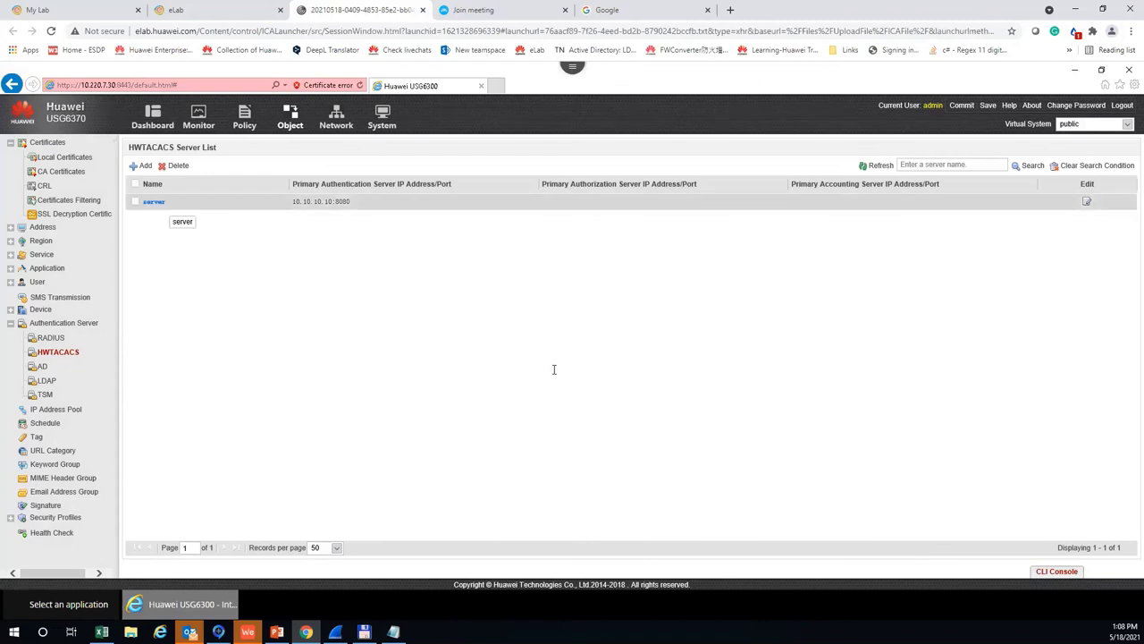
click(698, 480)
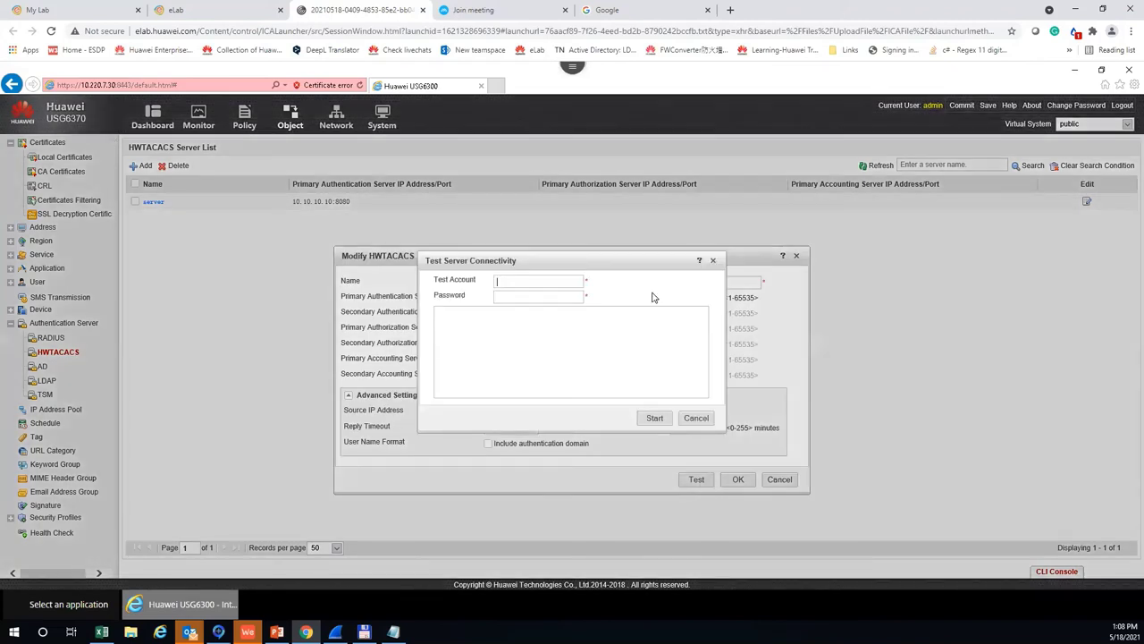
drag(654, 262, 576, 334)
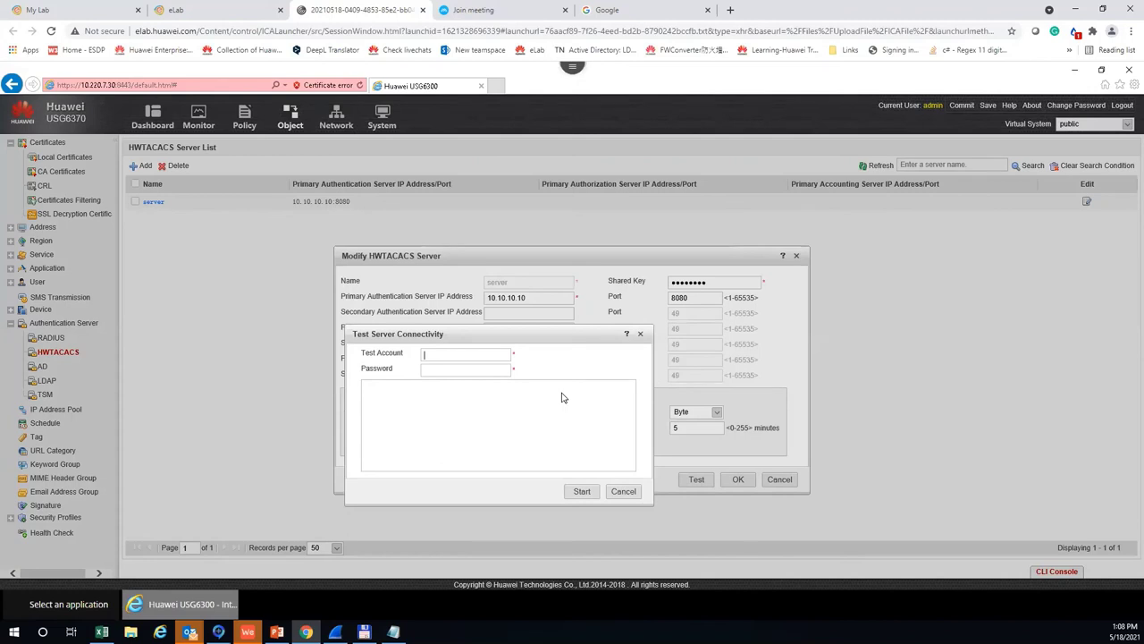
click(582, 491)
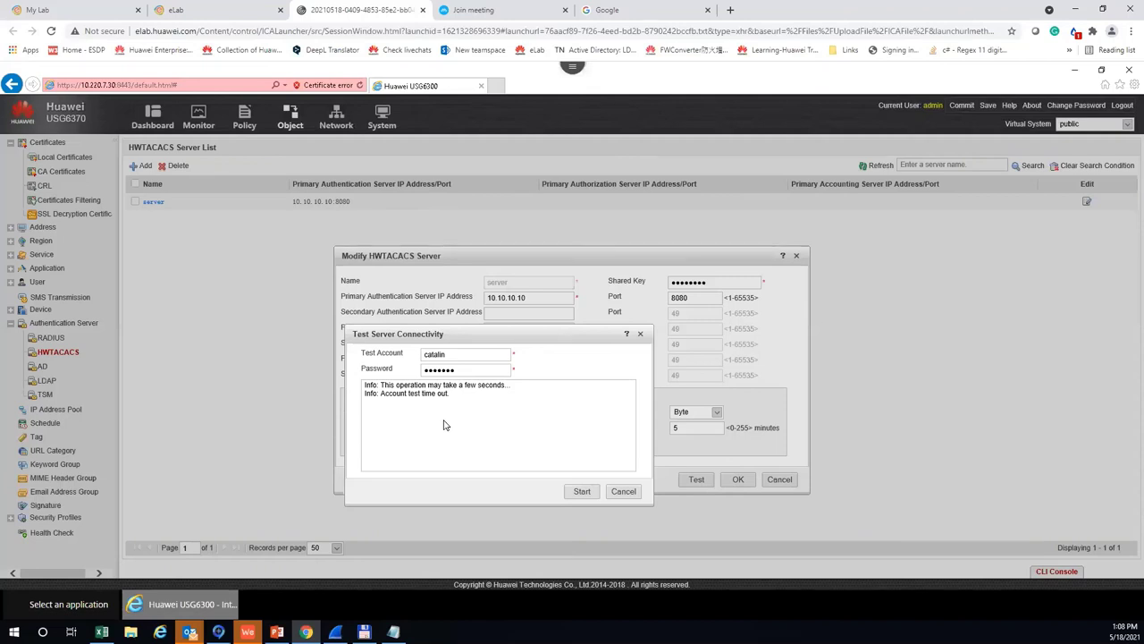
Close the timed-out test and server settings, then open the default domain's user management
click(641, 334)
click(797, 257)
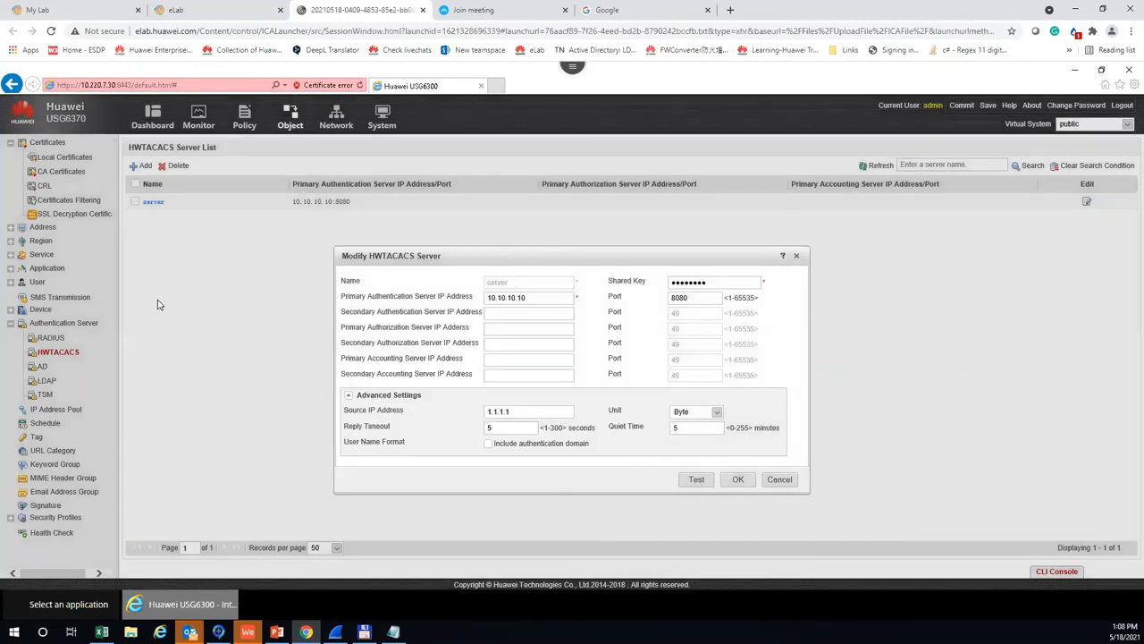
click(69, 298)
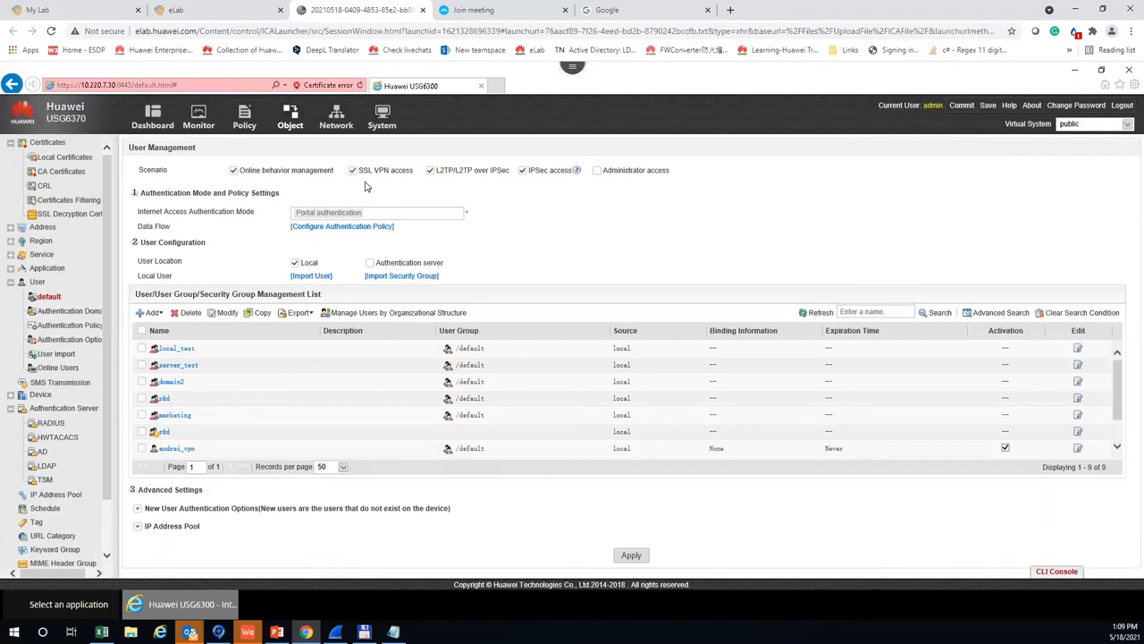
Uncheck the SSL VPN access and IPSec access scenario checkboxes
click(355, 171)
click(523, 172)
Switch to the webinar deck and present from slide 35, 'Visit our Community for a chance to win!'
click(277, 632)
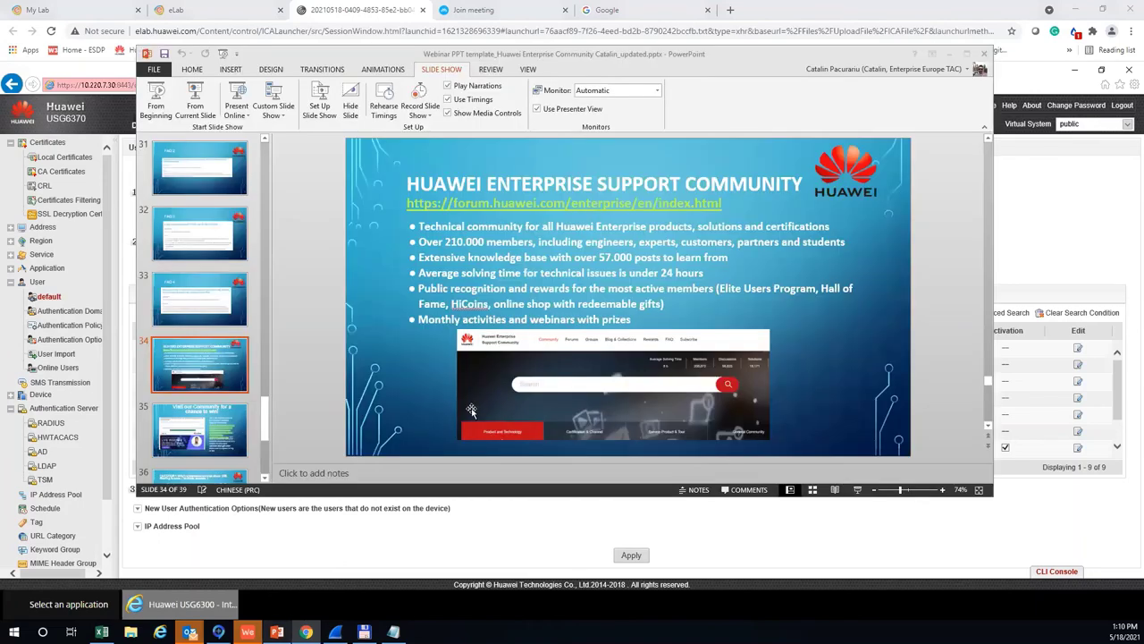
key(Down)
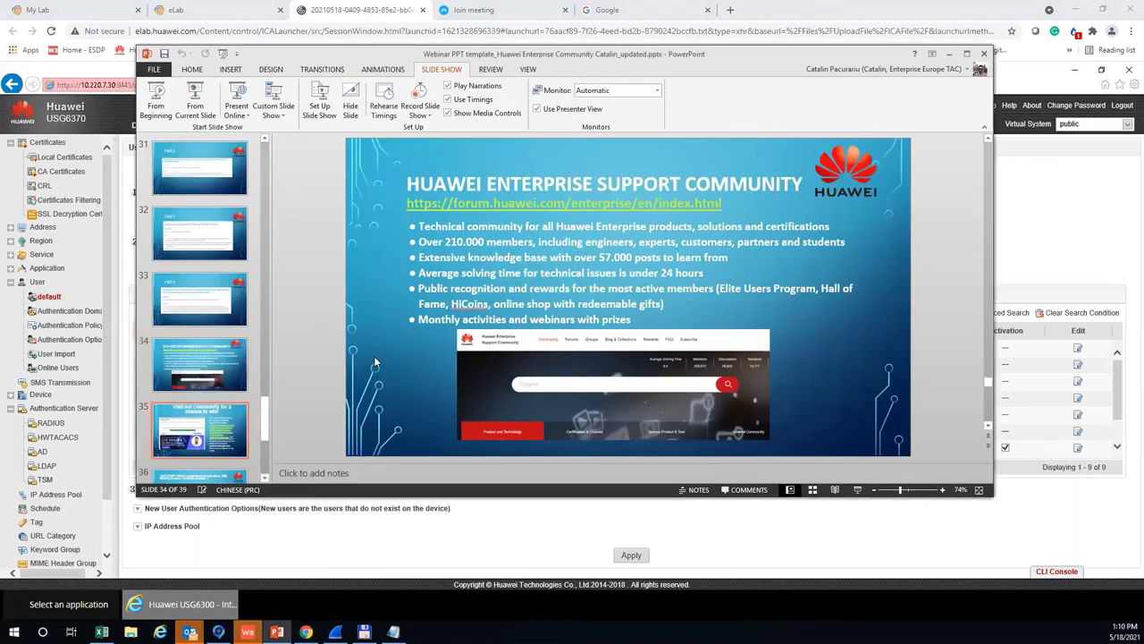
key(Down)
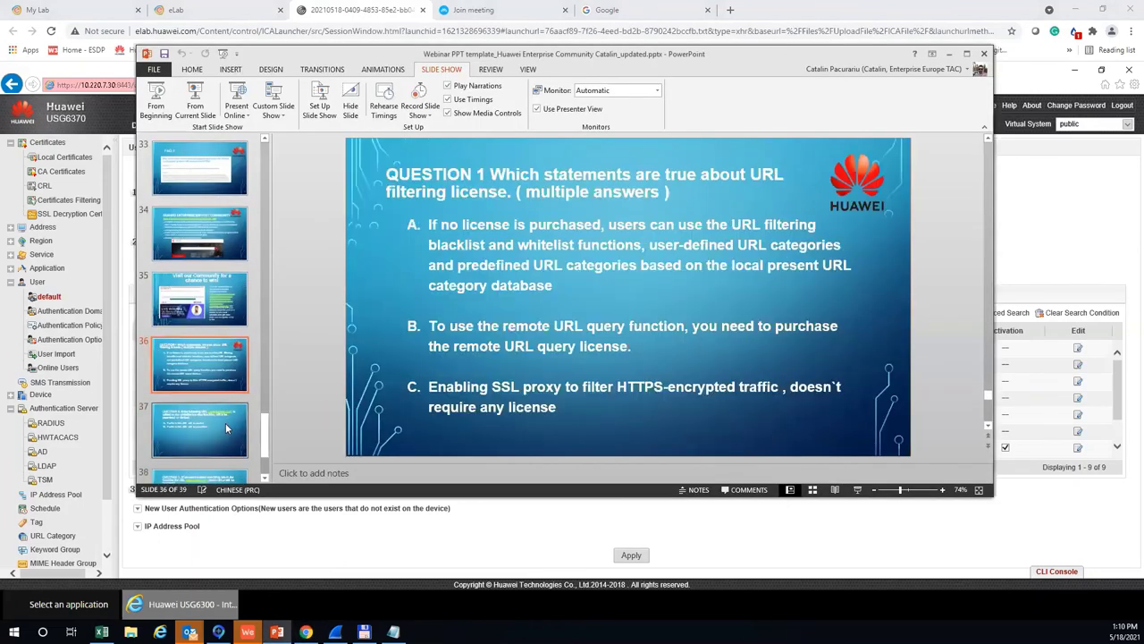
key(Down)
scroll(410, 182, up, 1)
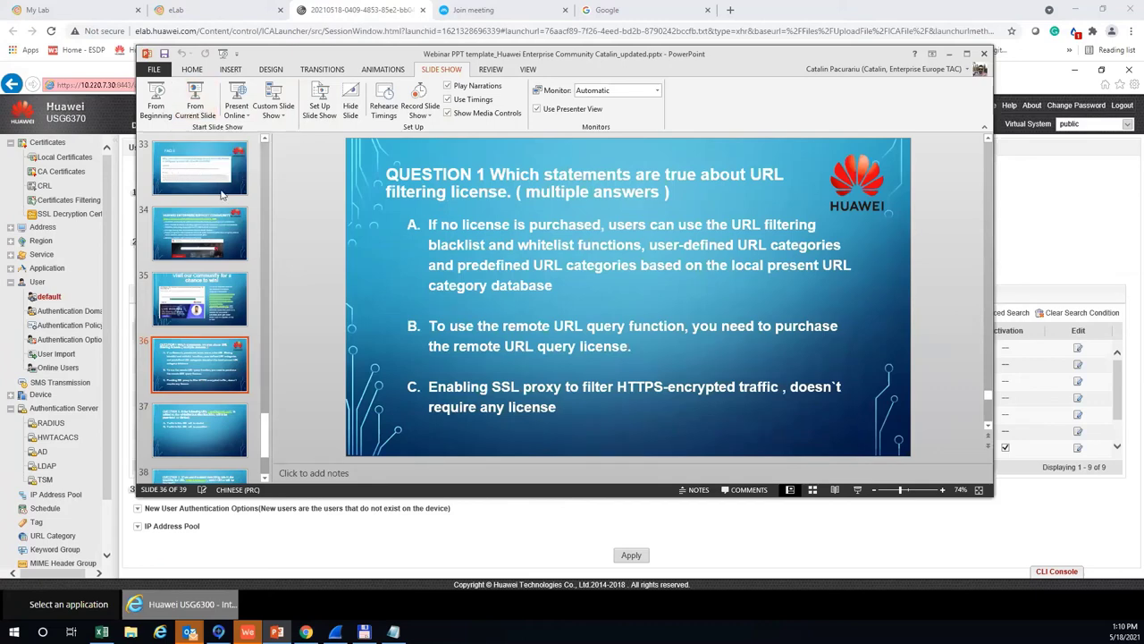
click(234, 284)
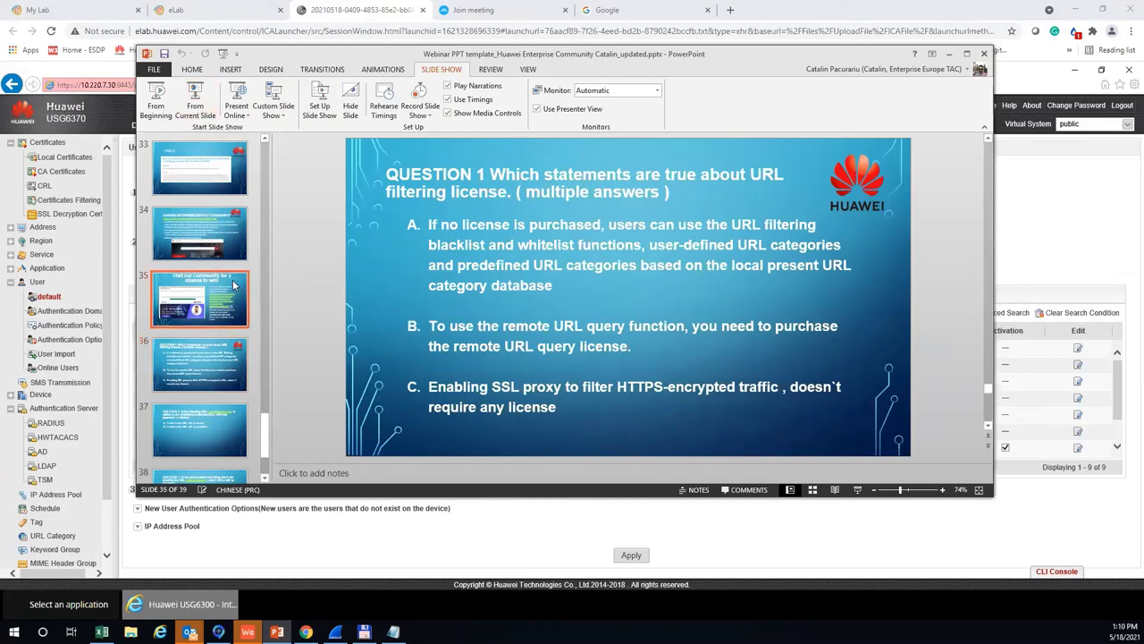
click(199, 102)
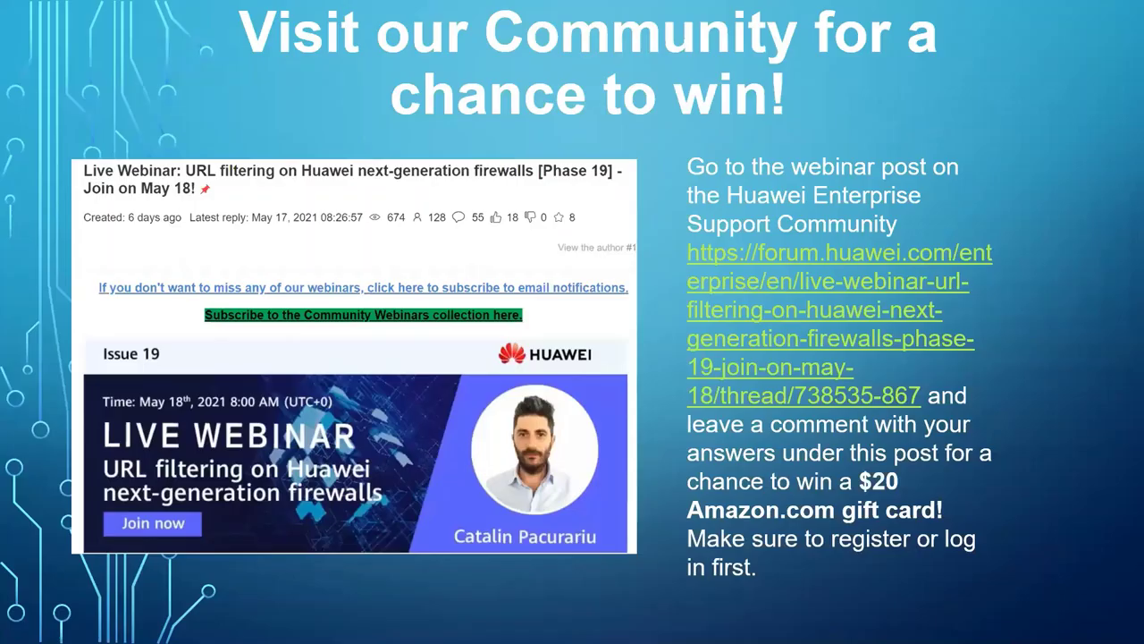